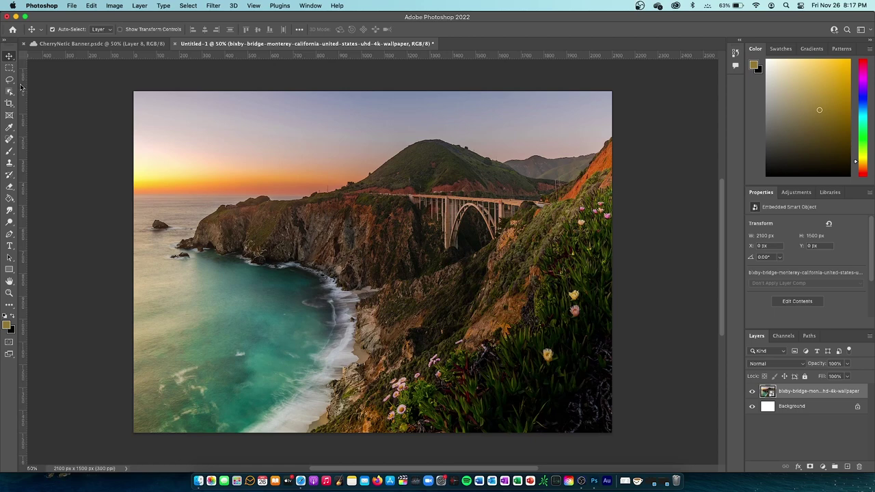
- Draw an artboard over part of the photo with the Artboard tool, then undo it
{"action": "left_click", "coordinate": [8, 56]}
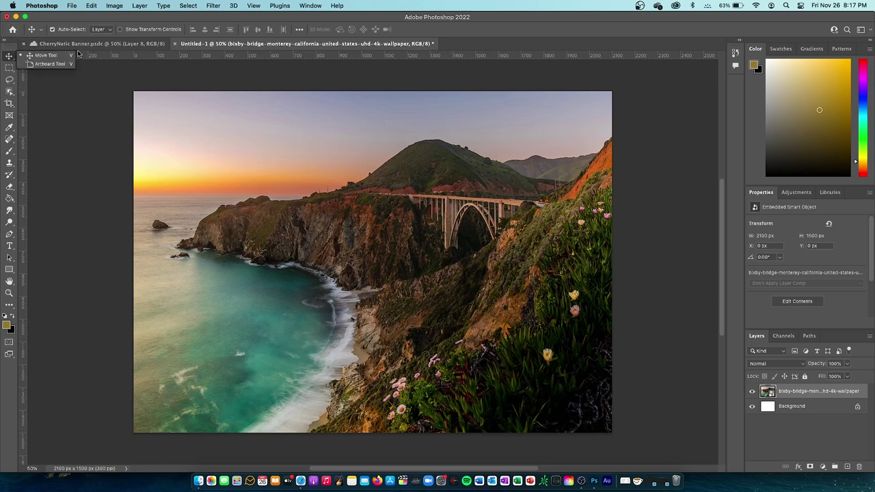
{"action": "left_click", "coordinate": [49, 64]}
{"action": "left_click_drag", "start_coordinate": [314, 171], "coordinate": [472, 287]}
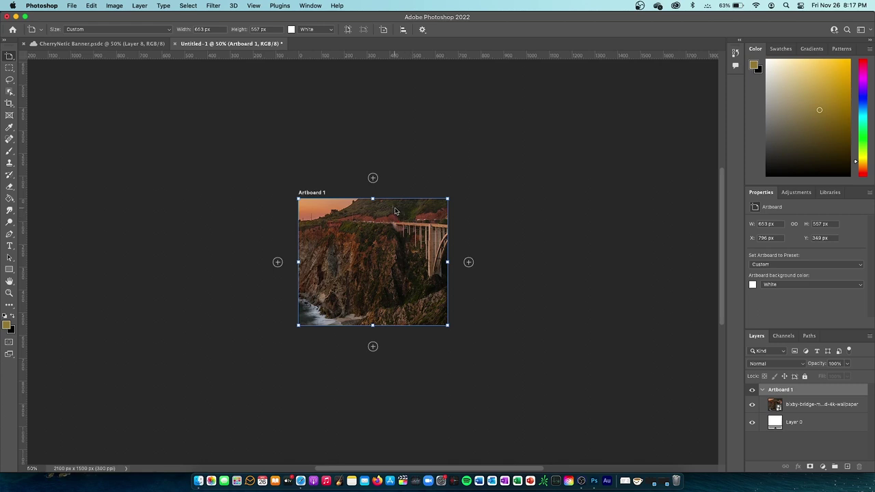
{"action": "key", "text": "super+z"}
{"action": "key", "text": "v"}
- Reposition the bridge photo until it sits flush with the canvas's left edge
{"action": "mouse_move", "coordinate": [349, 172]}
{"action": "left_mouse_down"}
{"action": "mouse_move", "coordinate": [356, 183]}
{"action": "mouse_move", "coordinate": [345, 184]}
{"action": "left_mouse_up"}
{"action": "scroll", "coordinate": [630, 195], "scroll_direction": "down", "scroll_amount": 2}
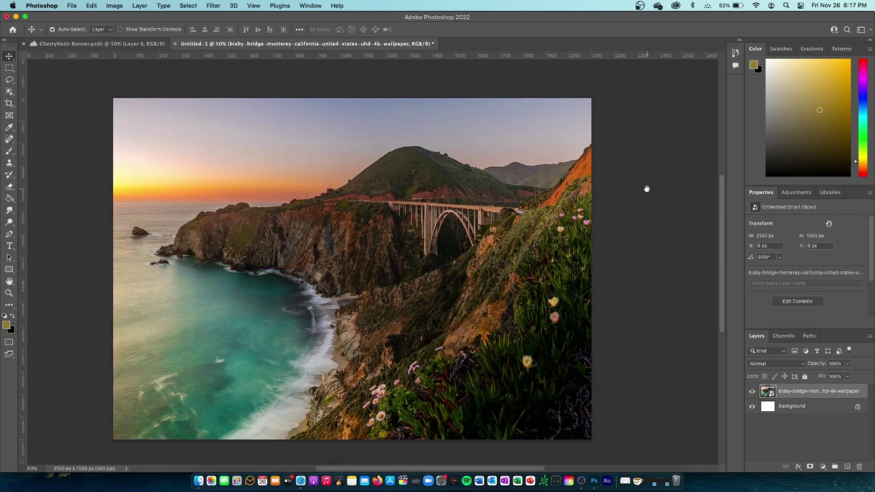
{"action": "scroll", "coordinate": [645, 190], "scroll_direction": "left", "scroll_amount": 1}
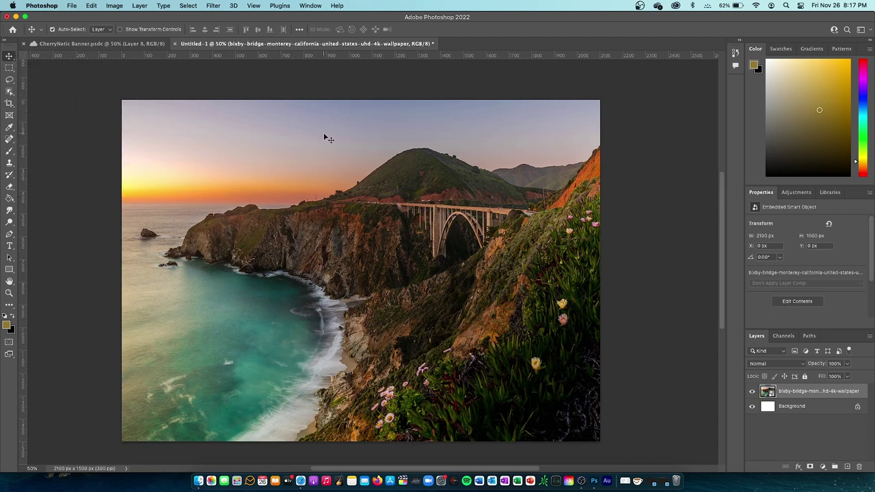
{"action": "key", "text": "shift+v"}
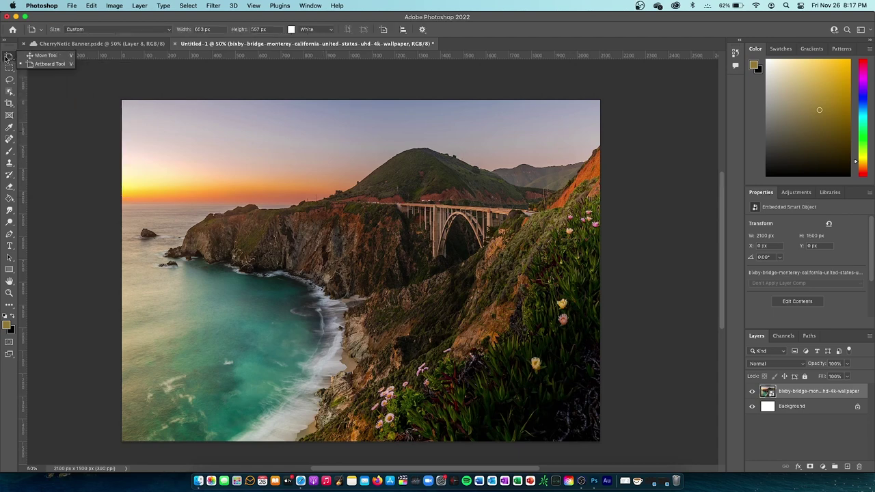
{"action": "key", "text": "shift+v"}
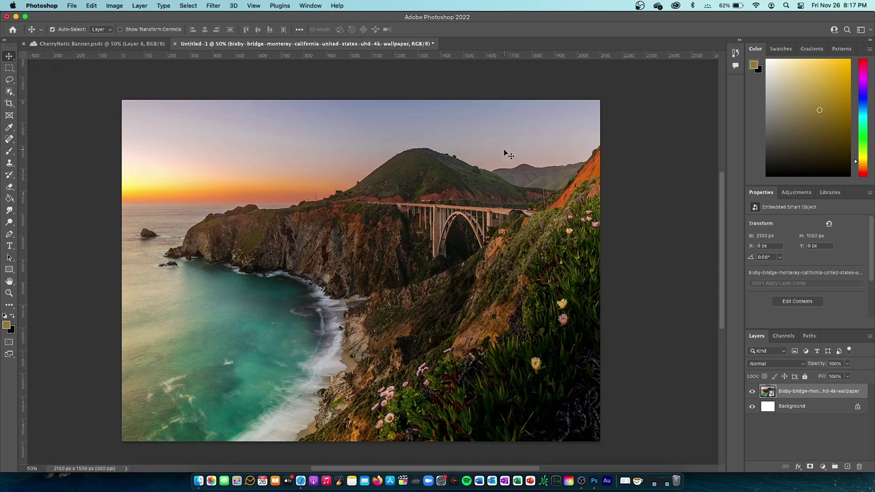
{"action": "mouse_move", "coordinate": [456, 165]}
{"action": "left_mouse_down"}
{"action": "mouse_move", "coordinate": [440, 170]}
{"action": "mouse_move", "coordinate": [453, 154]}
{"action": "mouse_move", "coordinate": [501, 204]}
{"action": "mouse_move", "coordinate": [410, 182]}
{"action": "mouse_move", "coordinate": [471, 164]}
{"action": "mouse_move", "coordinate": [376, 151]}
{"action": "mouse_move", "coordinate": [538, 176]}
{"action": "mouse_move", "coordinate": [430, 175]}
{"action": "mouse_move", "coordinate": [556, 205]}
{"action": "mouse_move", "coordinate": [427, 159]}
{"action": "mouse_move", "coordinate": [454, 166]}
{"action": "left_mouse_up"}
{"action": "mouse_move", "coordinate": [540, 237]}
{"action": "left_mouse_down"}
{"action": "mouse_move", "coordinate": [502, 236]}
{"action": "mouse_move", "coordinate": [499, 261]}
{"action": "mouse_move", "coordinate": [573, 237]}
{"action": "mouse_move", "coordinate": [529, 234]}
{"action": "left_mouse_up"}
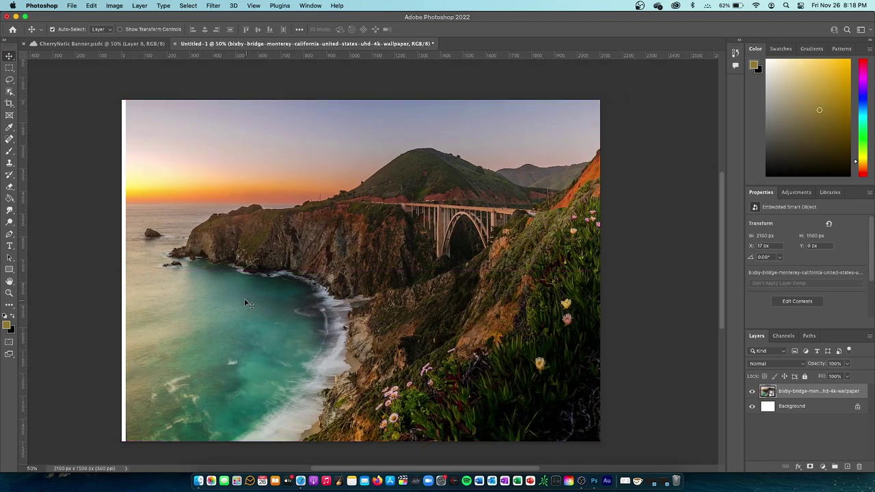
{"action": "left_click_drag", "start_coordinate": [246, 304], "coordinate": [264, 330]}
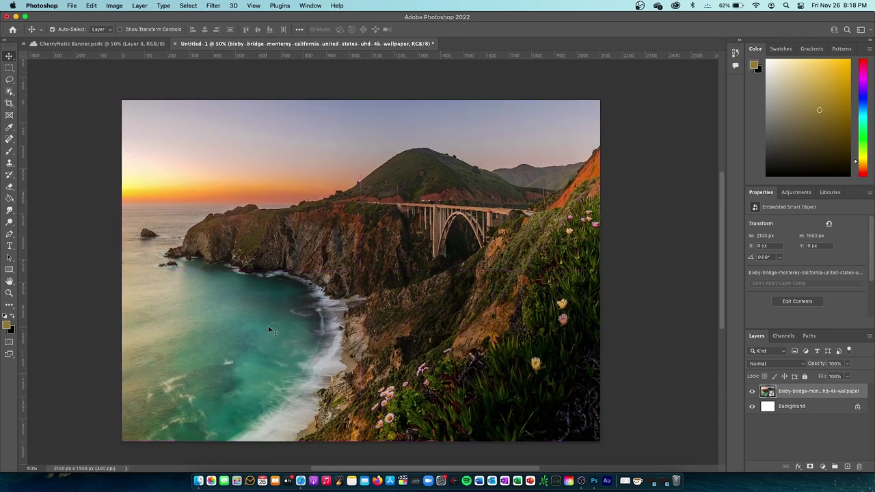
- Select a rectangle over the left cliffs and sky, mask and move the photo, then undo
{"action": "left_click", "coordinate": [9, 69]}
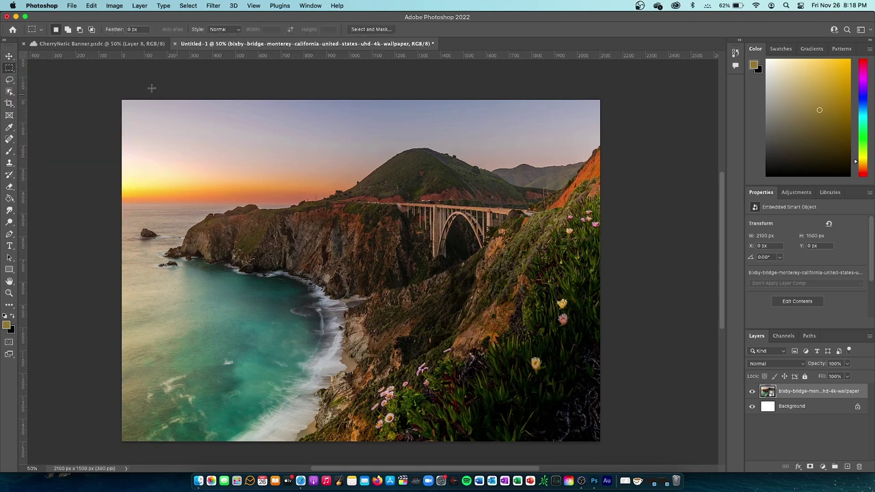
{"action": "left_click_drag", "start_coordinate": [216, 164], "coordinate": [328, 281]}
{"action": "left_click", "coordinate": [810, 467]}
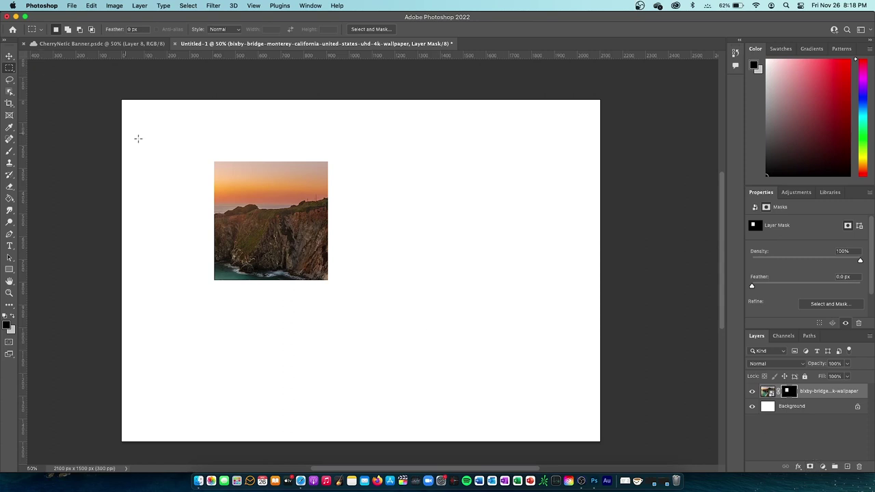
{"action": "key", "text": "v"}
{"action": "left_click_drag", "start_coordinate": [292, 211], "coordinate": [383, 225]}
{"action": "key", "text": "super+z"}
{"action": "key", "text": "super+z"}
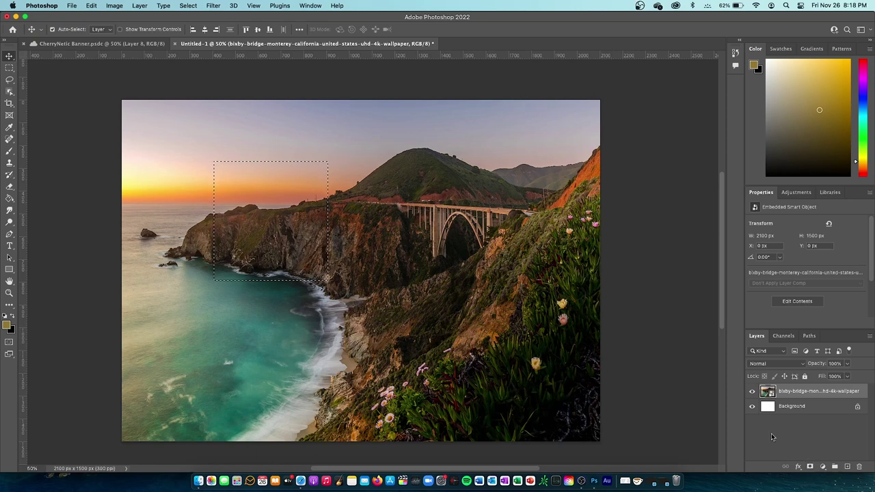
- Delete the bridge photo layer from the Layers trash, then undo to bring it back
{"action": "left_click", "coordinate": [859, 467]}
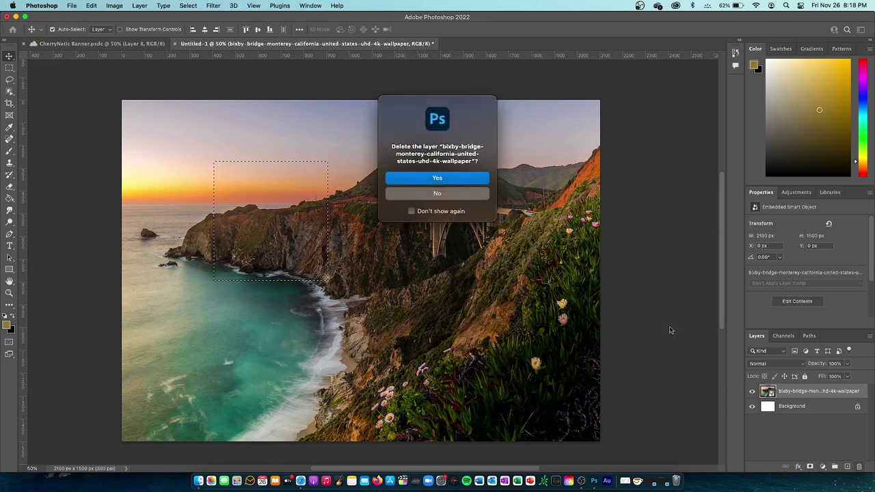
{"action": "left_click", "coordinate": [440, 196]}
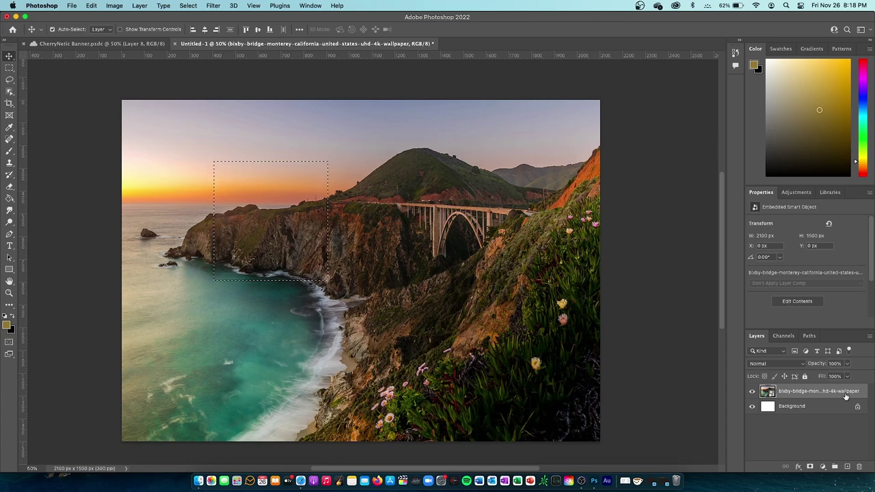
{"action": "left_click", "coordinate": [860, 466]}
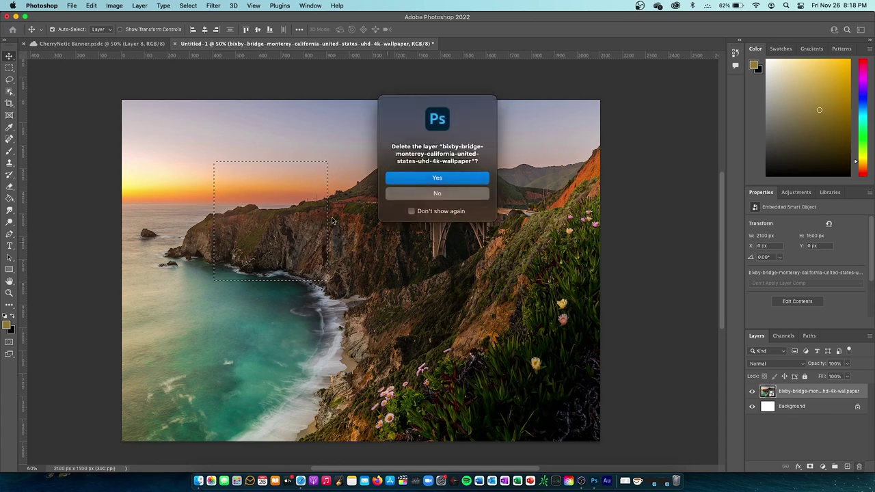
{"action": "left_click", "coordinate": [460, 179]}
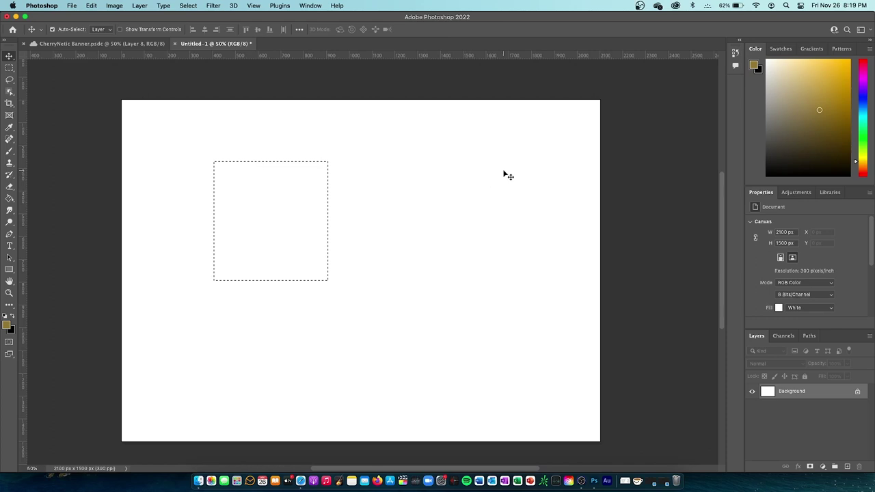
{"action": "key", "text": "super+z"}
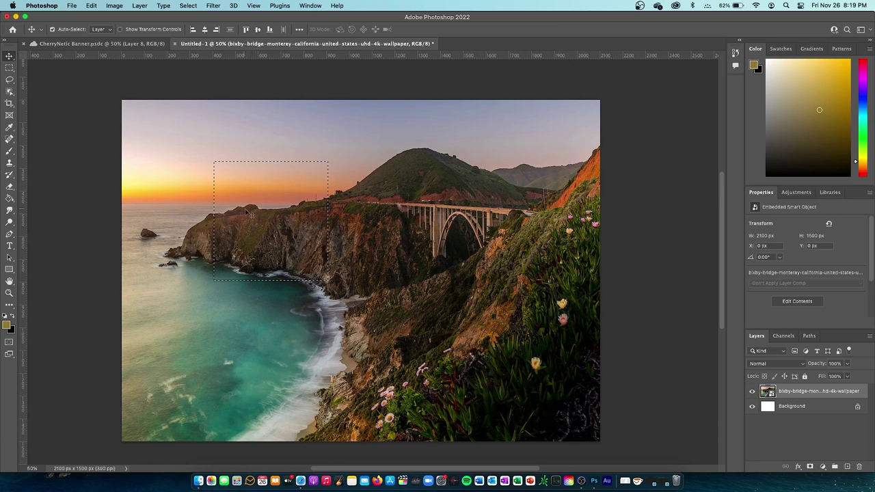
- Clear the rectangular selection and return to the Move tool
{"action": "left_click", "coordinate": [10, 66]}
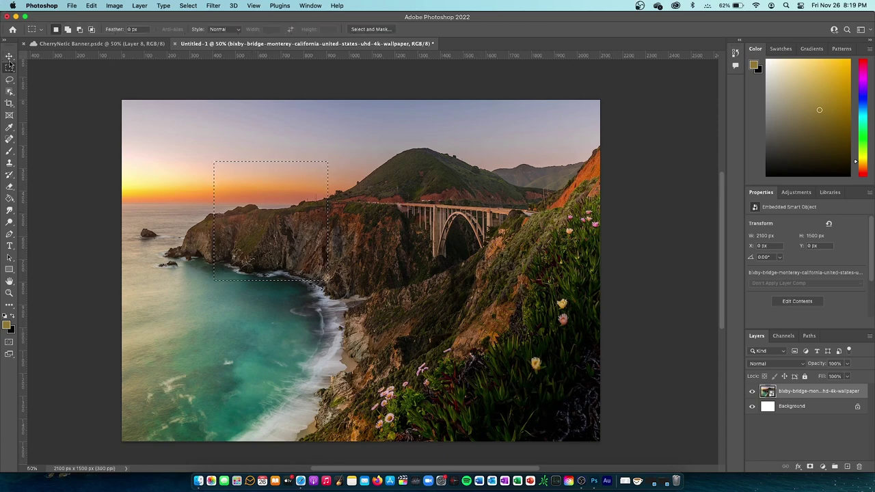
{"action": "left_click", "coordinate": [264, 137]}
{"action": "left_click", "coordinate": [9, 56]}
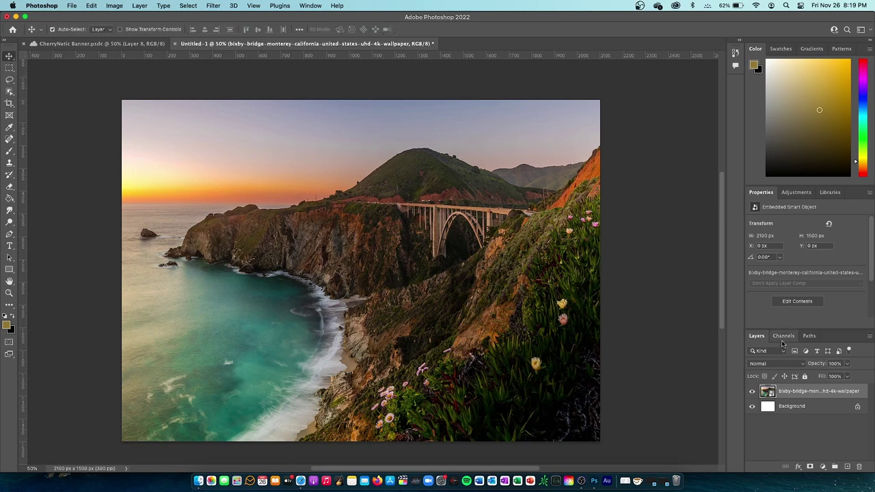
{"action": "left_click", "coordinate": [847, 467]}
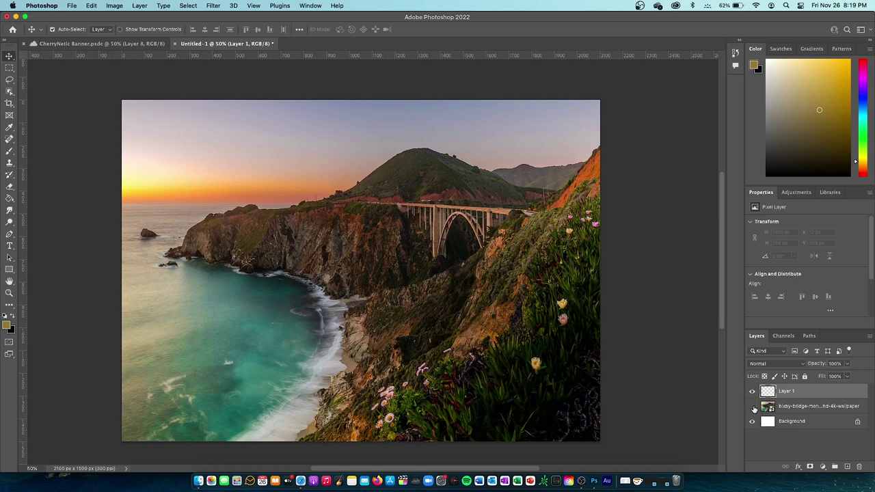
{"action": "left_click", "coordinate": [753, 407]}
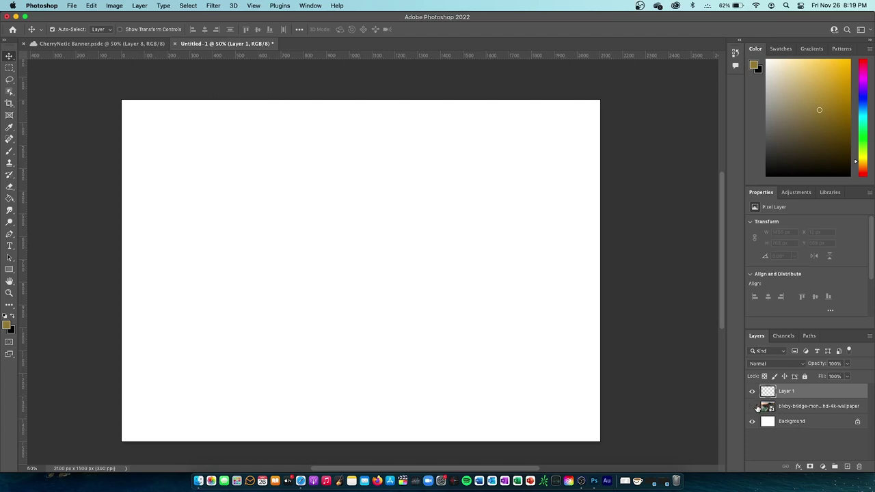
{"action": "left_click", "coordinate": [752, 408]}
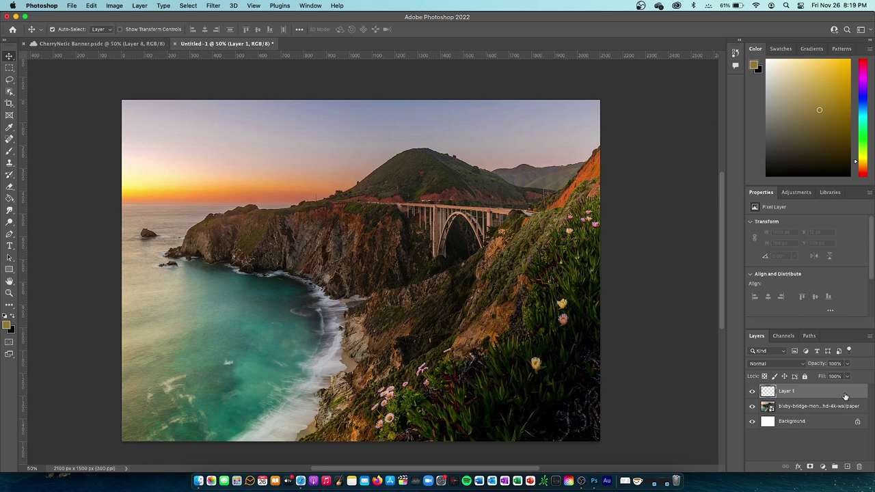
{"action": "key", "text": "Delete"}
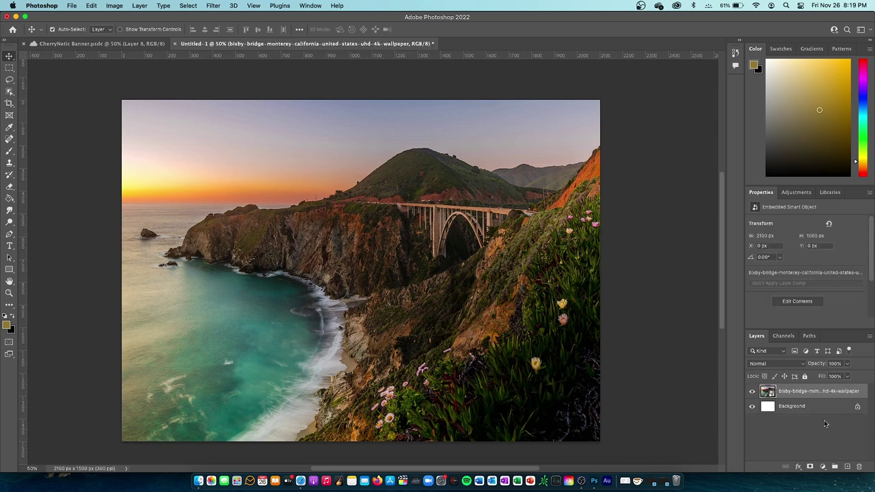
{"action": "left_click", "coordinate": [835, 468]}
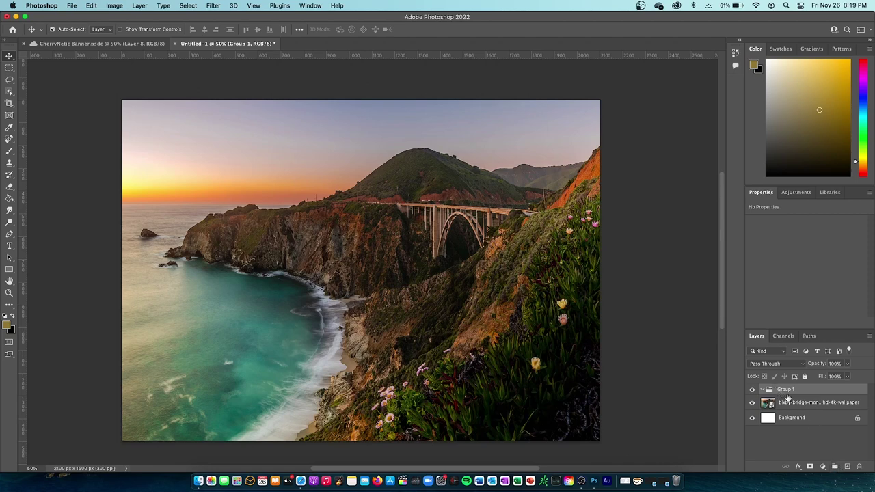
{"action": "key", "text": "super+z"}
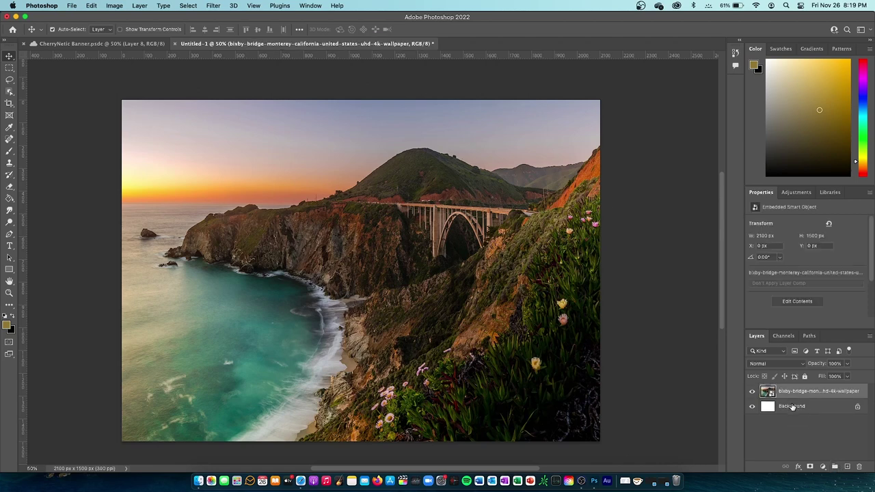
{"action": "left_click", "coordinate": [791, 406]}
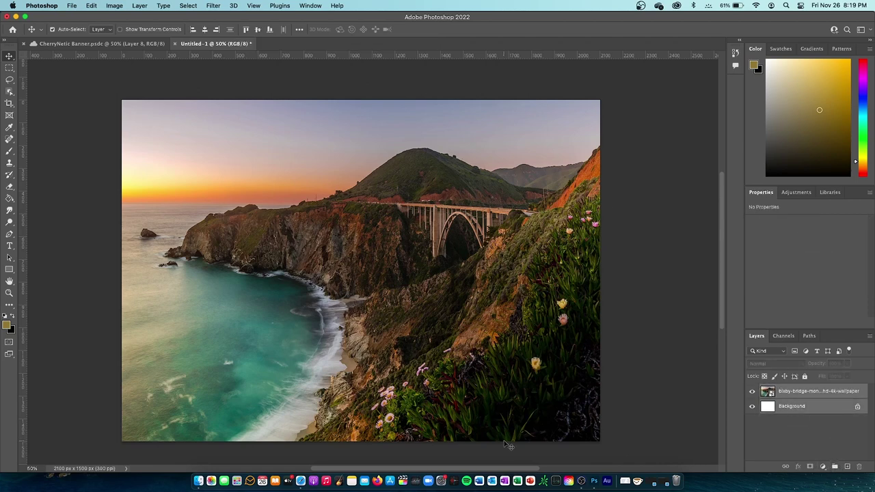
{"action": "left_click", "coordinate": [789, 396]}
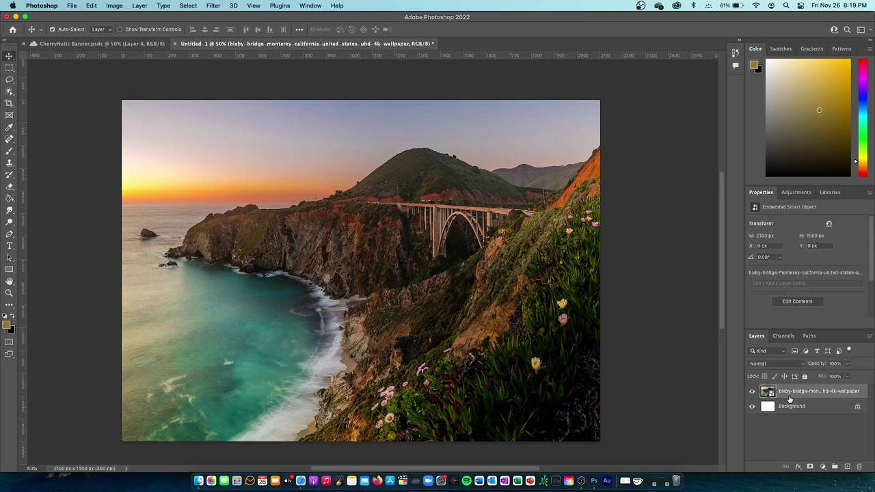
{"action": "left_click", "coordinate": [834, 466]}
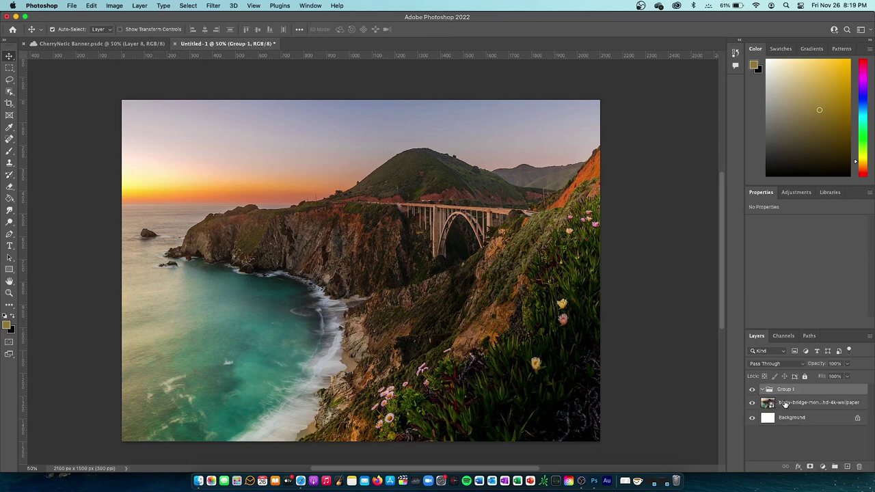
{"action": "left_click_drag", "start_coordinate": [785, 405], "coordinate": [783, 391]}
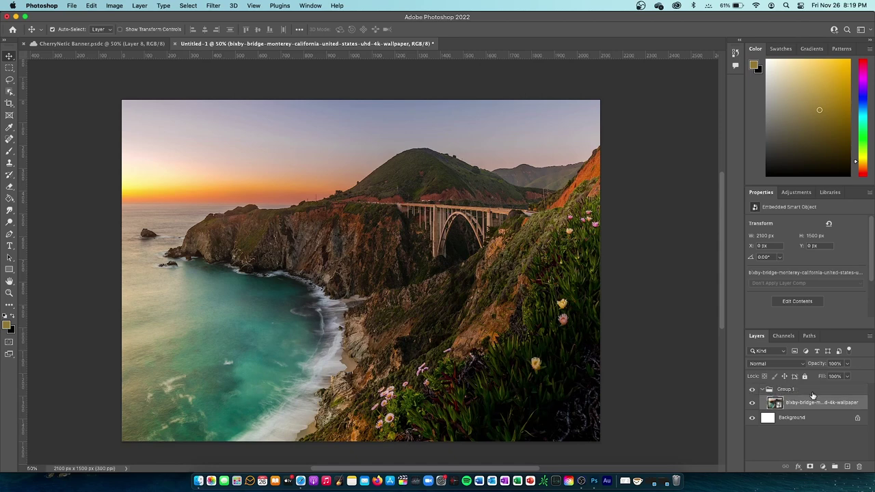
{"action": "left_click", "coordinate": [799, 391]}
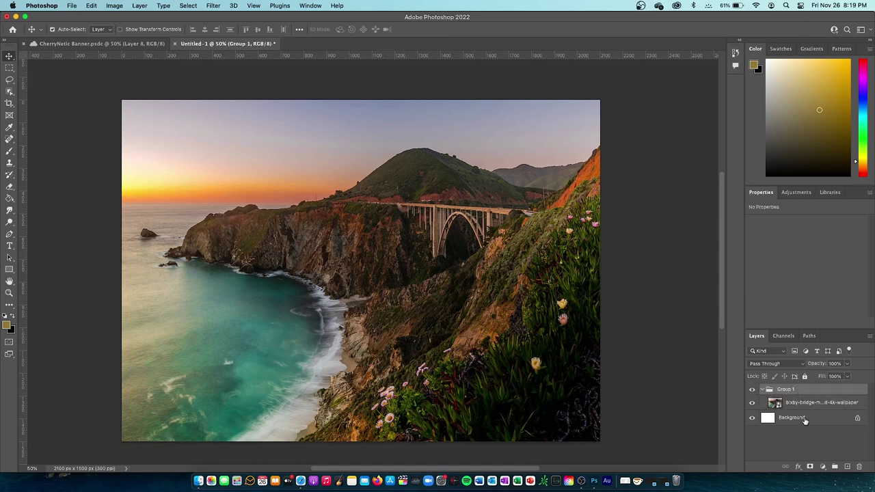
{"action": "left_click", "coordinate": [802, 418]}
{"action": "left_click", "coordinate": [804, 393]}
{"action": "left_click", "coordinate": [803, 403]}
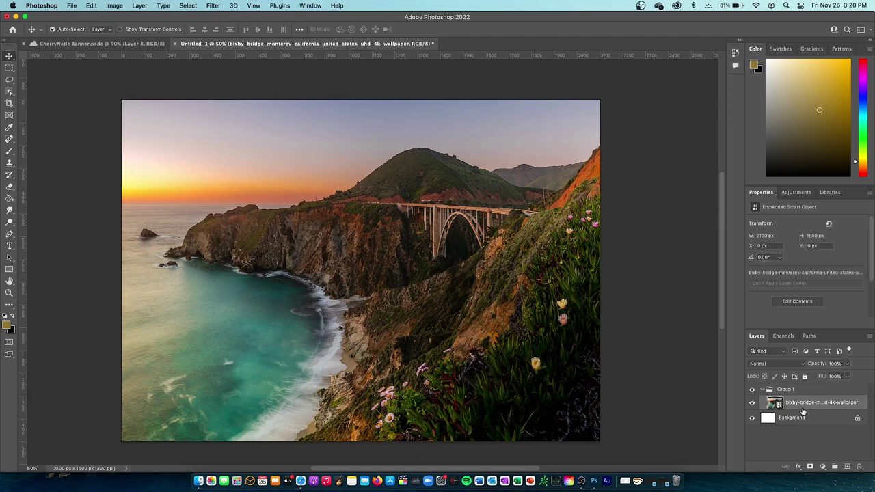
{"action": "left_click", "coordinate": [810, 419]}
{"action": "left_click", "coordinate": [797, 393]}
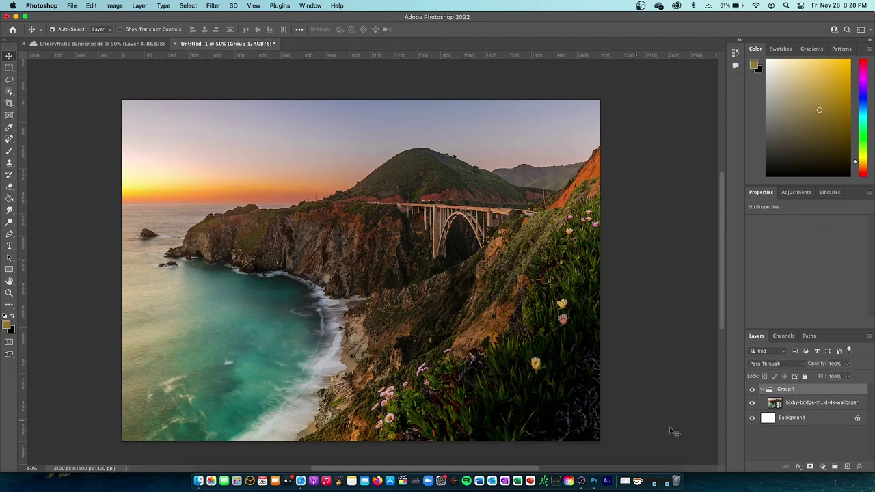
{"action": "mouse_move", "coordinate": [489, 288]}
{"action": "left_mouse_down"}
{"action": "mouse_move", "coordinate": [487, 267]}
{"action": "mouse_move", "coordinate": [489, 286]}
{"action": "left_mouse_up"}
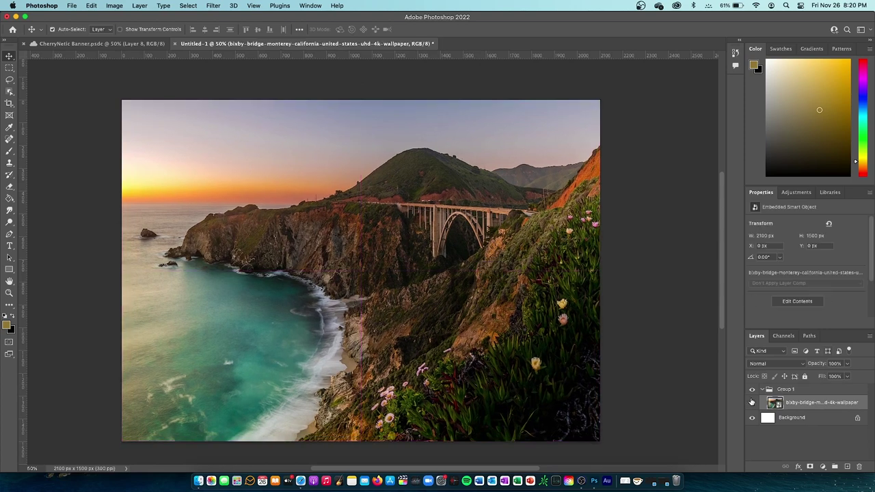
- Unlock the Background into Layer 0, then delete Group 1 and undo the deletion
{"action": "left_click", "coordinate": [857, 417]}
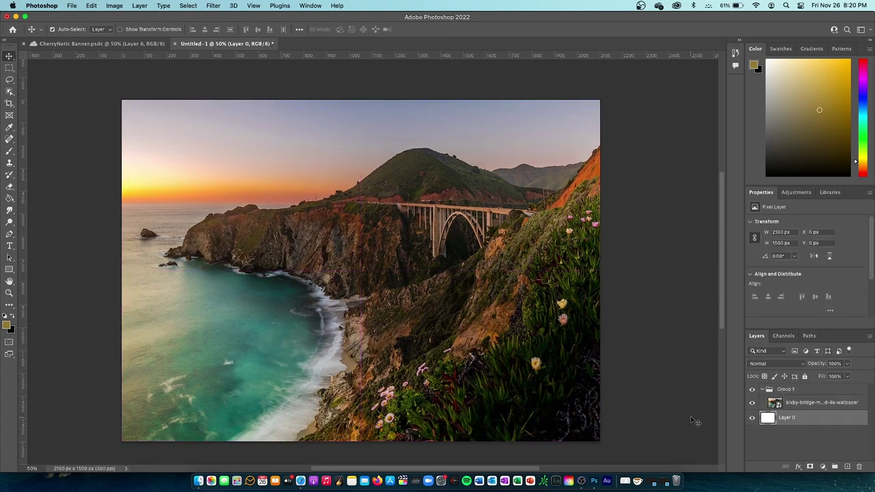
{"action": "double_click", "coordinate": [821, 403]}
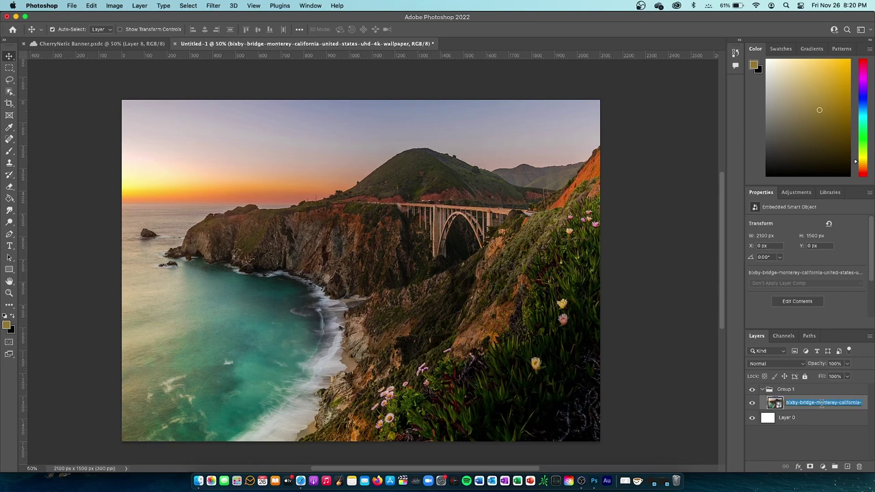
{"action": "key", "text": "Return"}
{"action": "left_click", "coordinate": [825, 391]}
{"action": "key", "text": "Delete"}
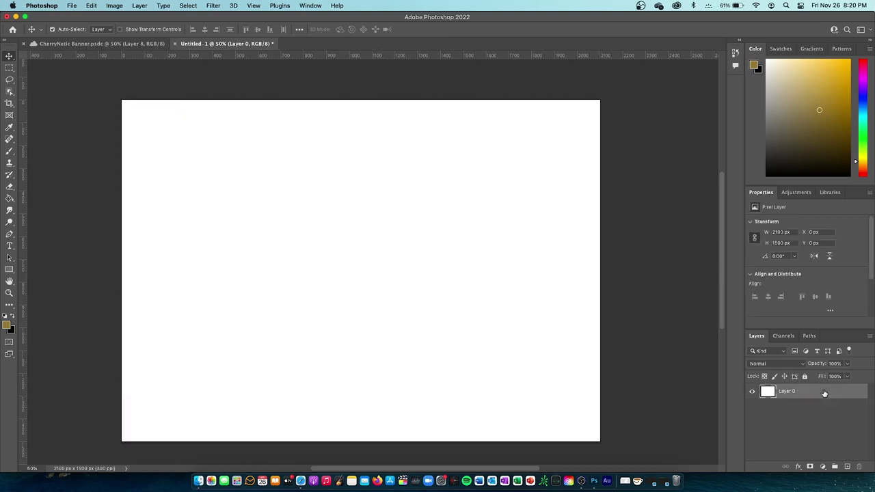
{"action": "key", "text": "super+z"}
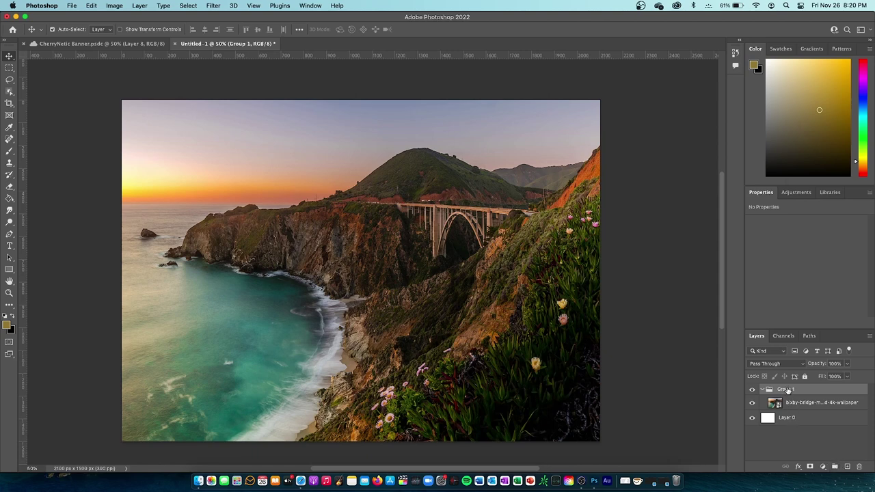
- Ungroup the bridge photo out of Group 1
{"action": "right_click", "coordinate": [788, 391]}
{"action": "key", "text": "Escape"}
{"action": "key", "text": "Delete"}
{"action": "key", "text": "super+z"}
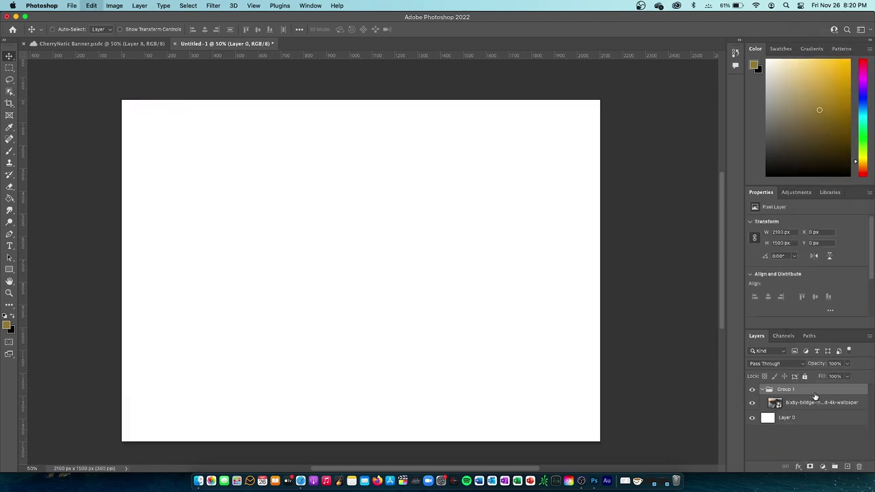
{"action": "key", "text": "super+z"}
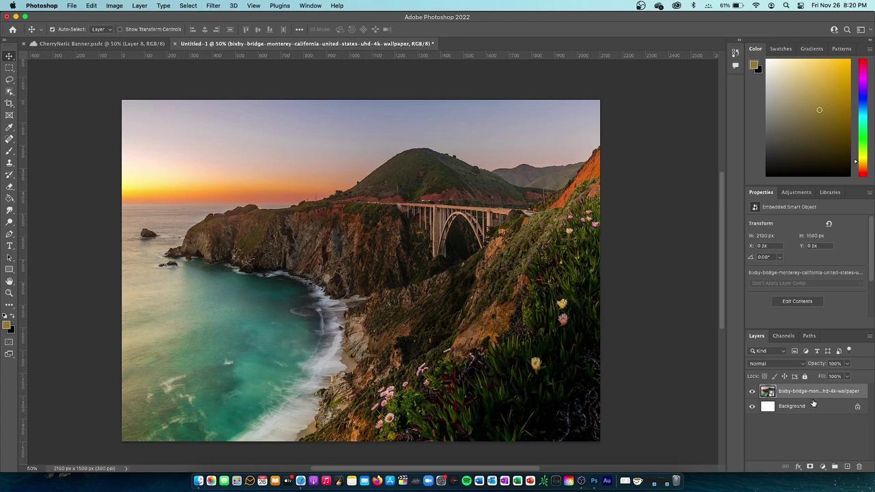
- Unlock the Background, select it with the photo, and merge both into one layer
{"action": "left_click", "coordinate": [830, 406]}
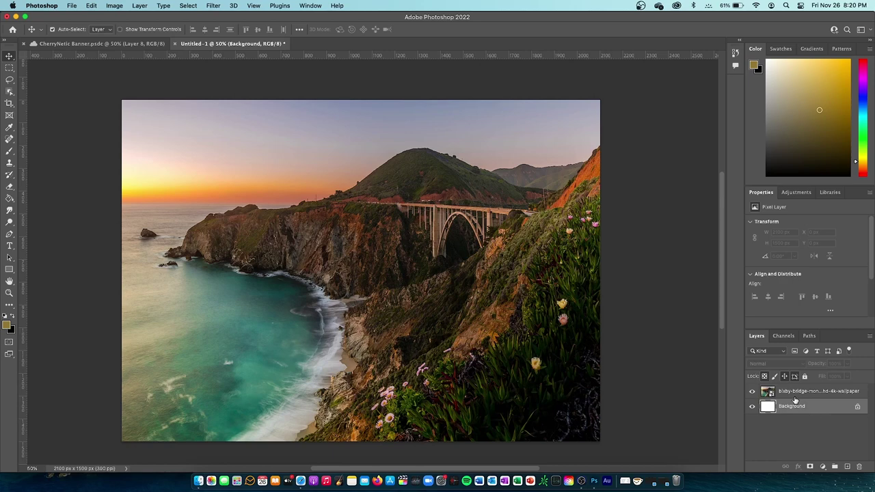
{"action": "left_click", "coordinate": [857, 407]}
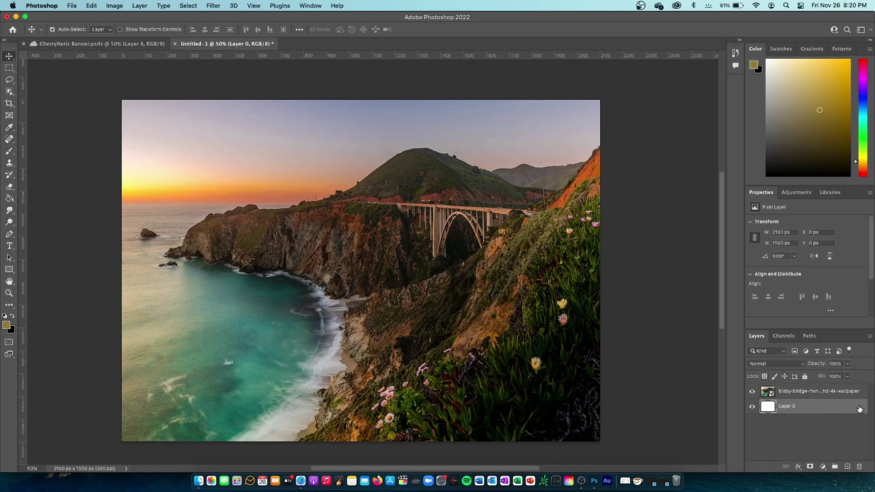
{"action": "left_click", "coordinate": [815, 393], "text": "shift"}
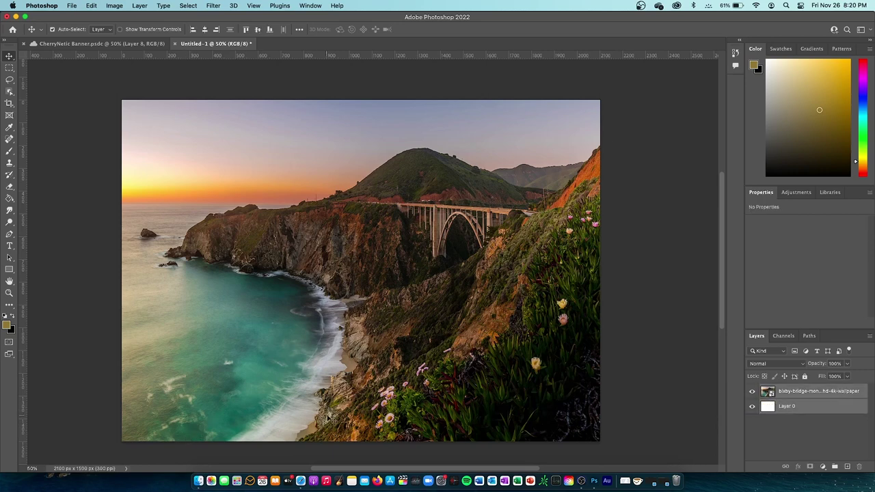
{"action": "key", "text": "super+e"}
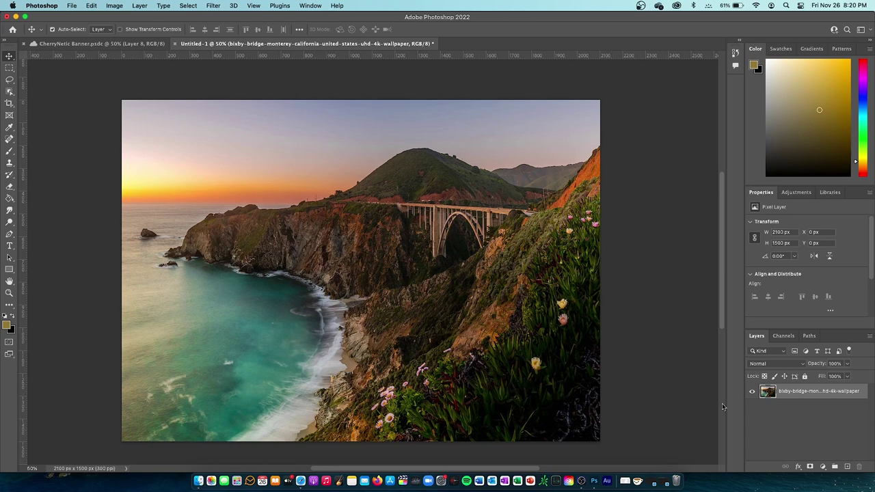
- Undo the merge so the photo and Layer 0 are separate, then deselect all layers
{"action": "key", "text": "super+z"}
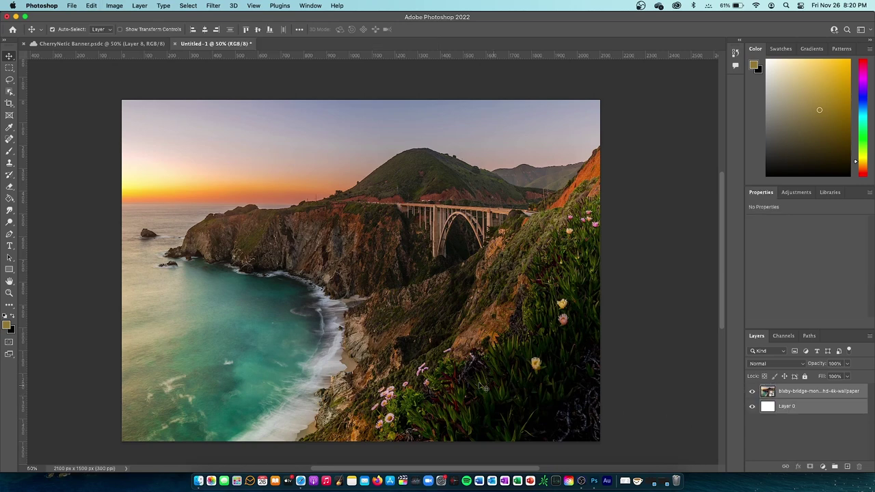
{"action": "left_click", "coordinate": [772, 410]}
{"action": "left_click", "coordinate": [782, 433]}
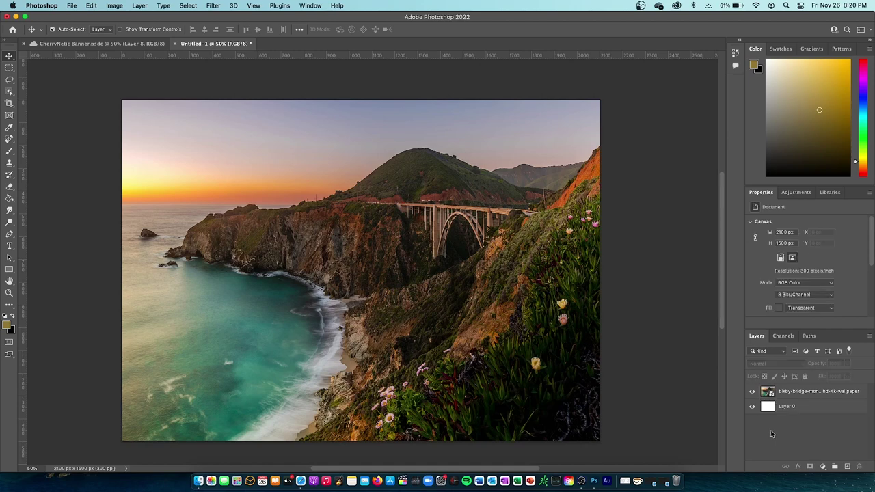
- Add a Gradient fill layer over the photo, then delete it again
{"action": "left_click", "coordinate": [823, 467]}
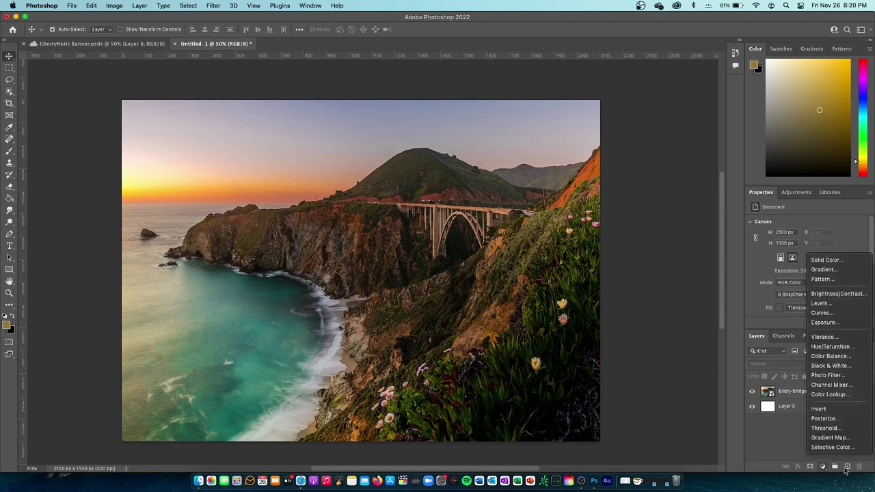
{"action": "left_click", "coordinate": [824, 270]}
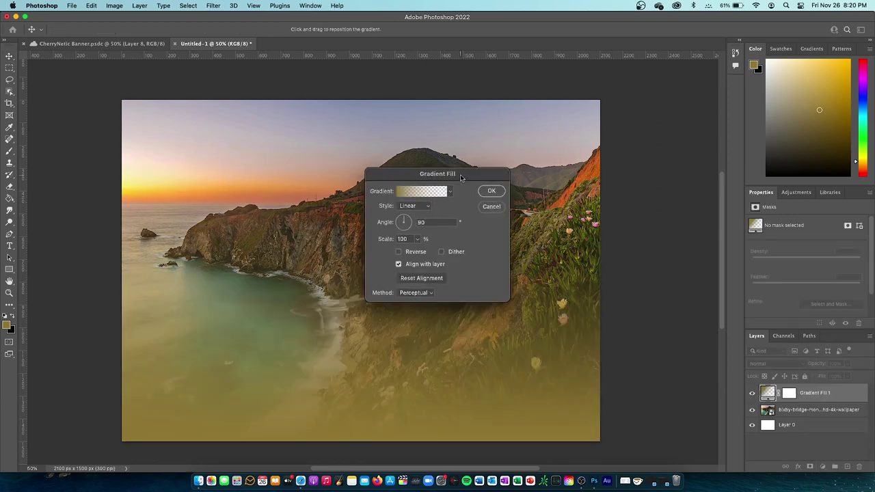
{"action": "left_click_drag", "start_coordinate": [478, 173], "coordinate": [599, 117]}
{"action": "left_click", "coordinate": [611, 135]}
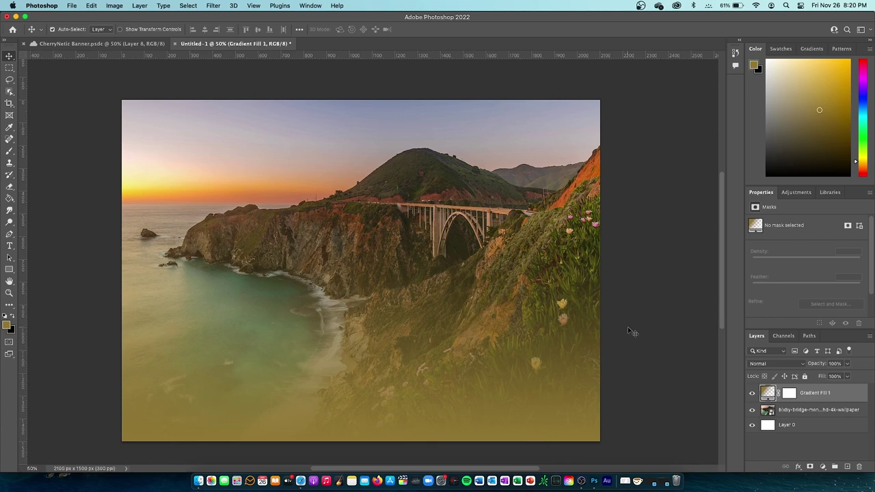
{"action": "key", "text": "BackSpace"}
{"action": "left_click", "coordinate": [821, 468]}
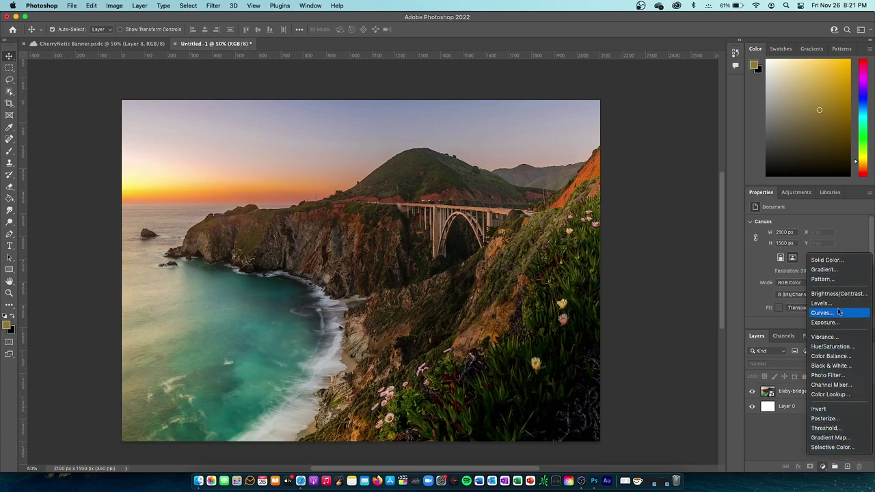
{"action": "left_click", "coordinate": [798, 461]}
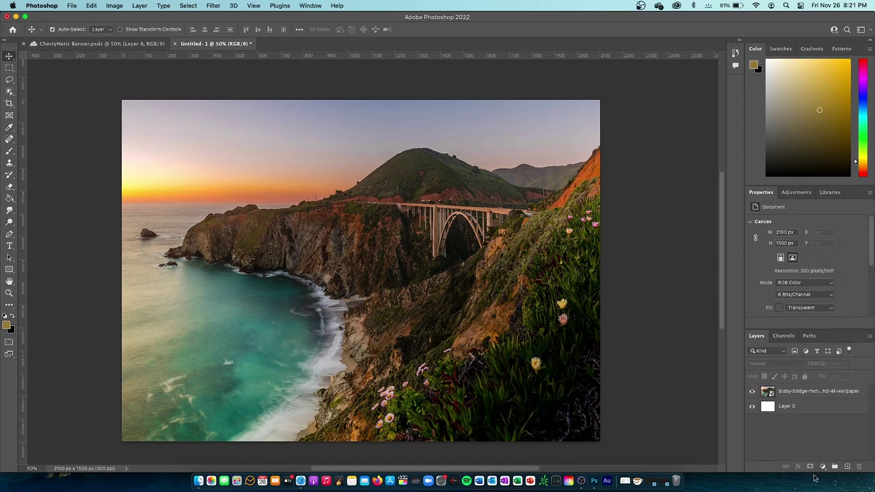
{"action": "left_click", "coordinate": [784, 390]}
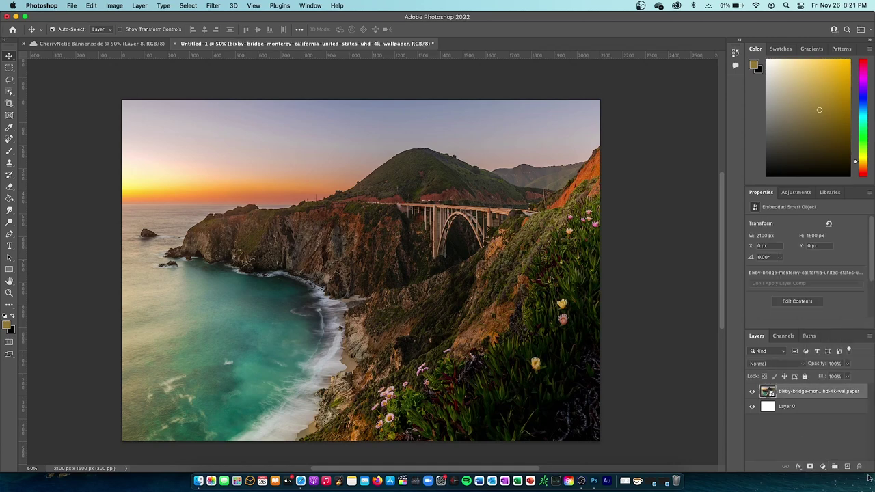
{"action": "left_click", "coordinate": [810, 467]}
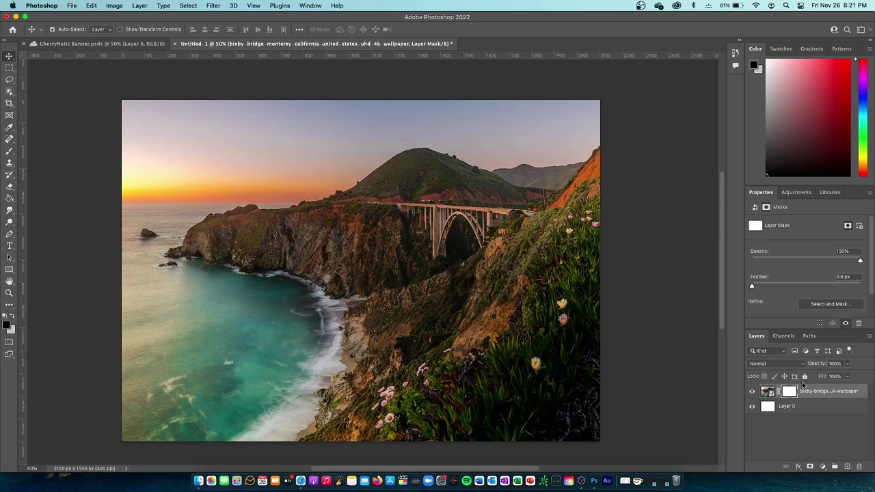
{"action": "left_click", "coordinate": [11, 69]}
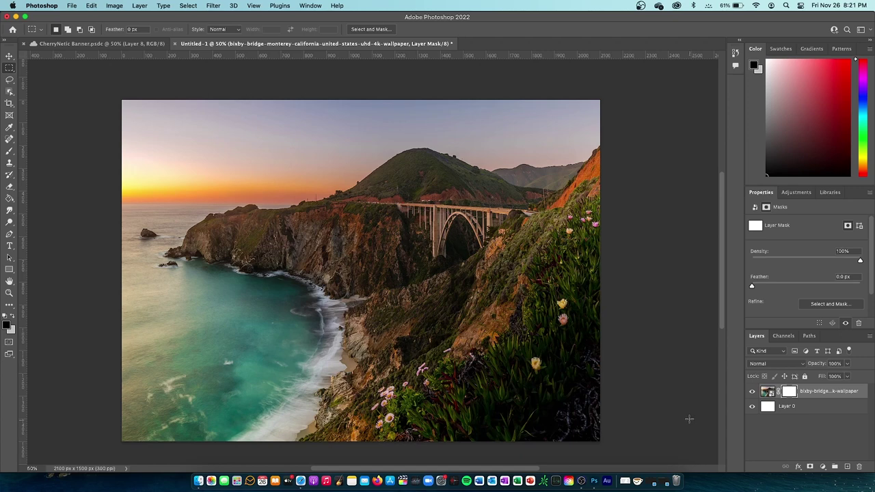
{"action": "key", "text": "super+z"}
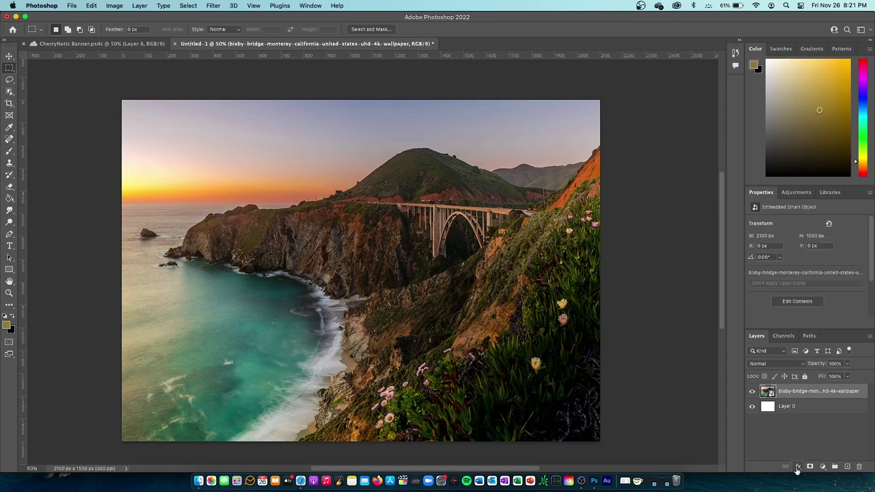
{"action": "left_click", "coordinate": [798, 468]}
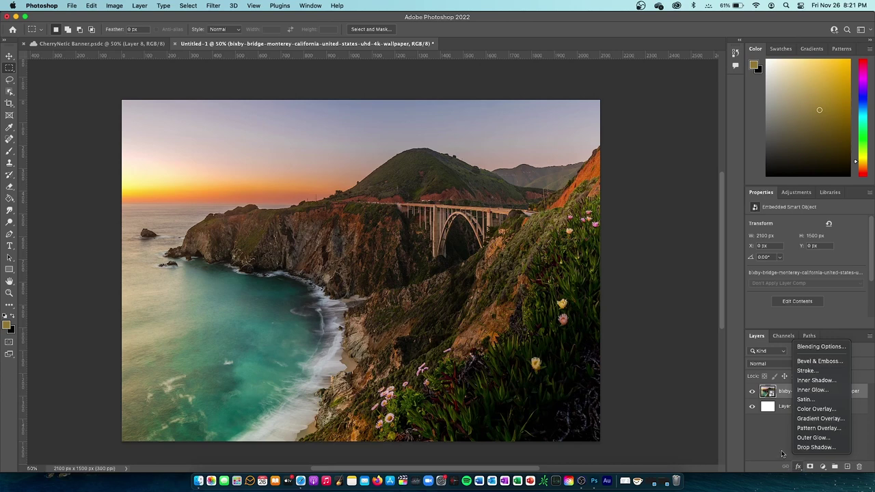
{"action": "left_click", "coordinate": [333, 314]}
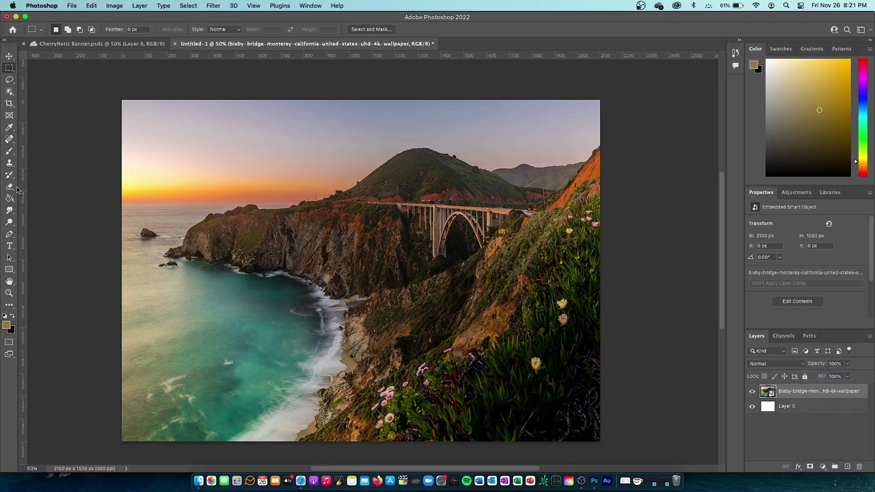
- Start a text layer, try Helvetica Neue Condensed Bold, and set a bright green text colour
{"action": "left_click", "coordinate": [10, 245]}
{"action": "left_click", "coordinate": [260, 253]}
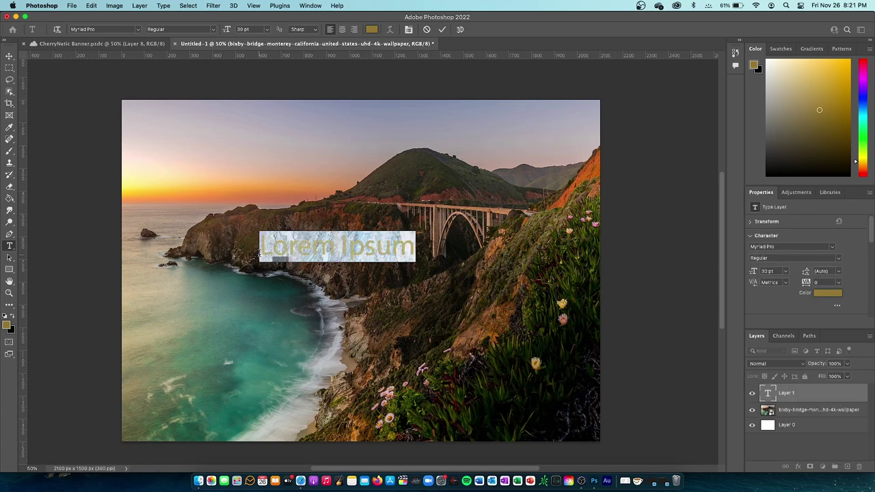
{"action": "key", "text": "BackSpace"}
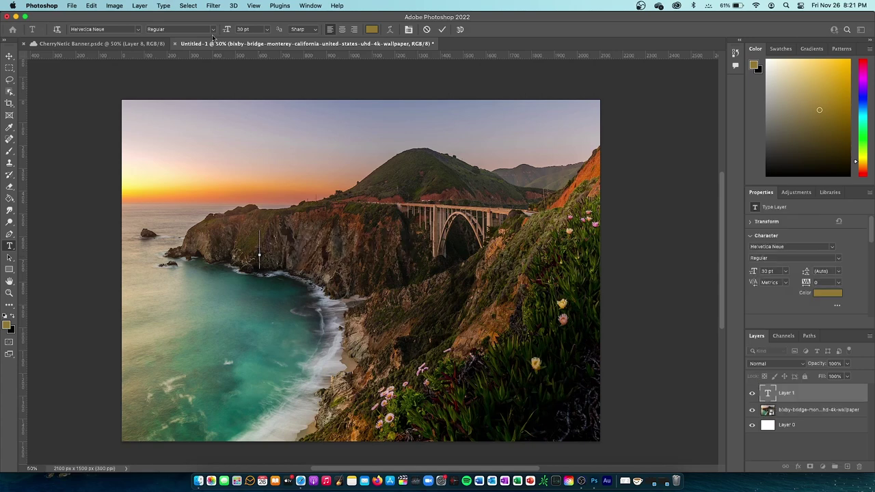
{"action": "left_click", "coordinate": [211, 30]}
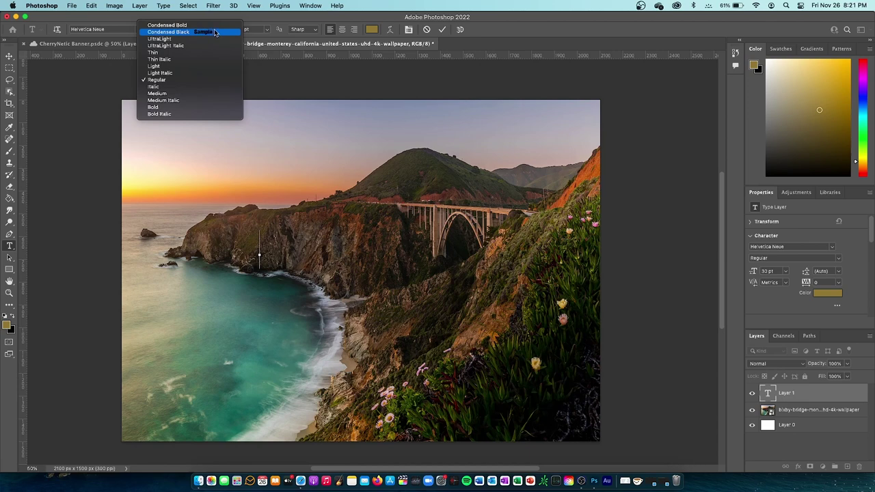
{"action": "left_click", "coordinate": [205, 25]}
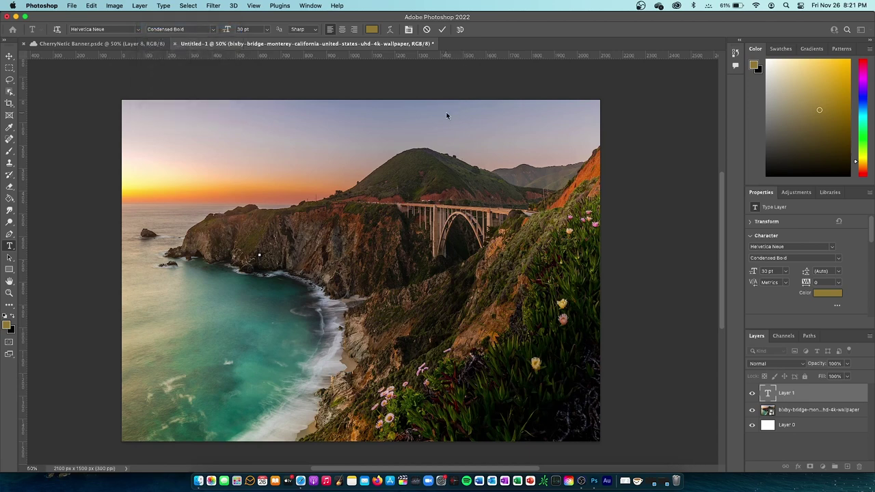
{"action": "left_click", "coordinate": [371, 30]}
{"action": "left_click_drag", "start_coordinate": [506, 164], "coordinate": [433, 132]}
{"action": "left_click", "coordinate": [640, 136]}
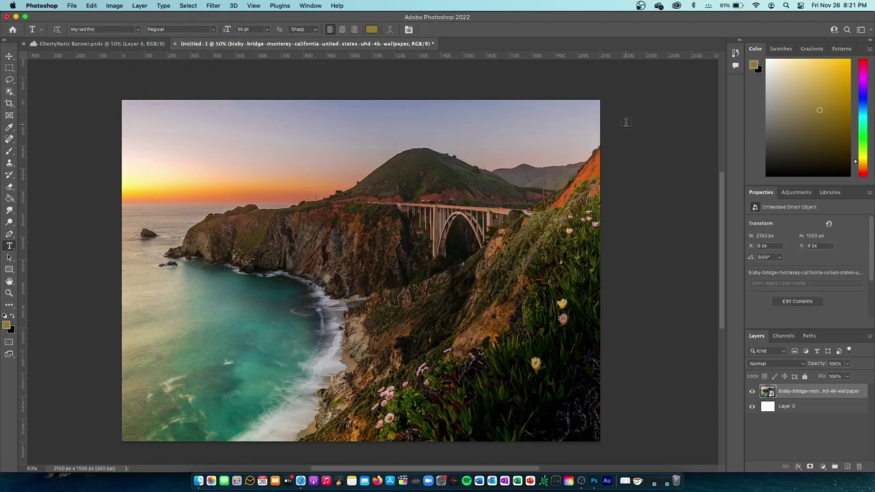
{"action": "left_click", "coordinate": [368, 31]}
{"action": "left_click", "coordinate": [432, 134]}
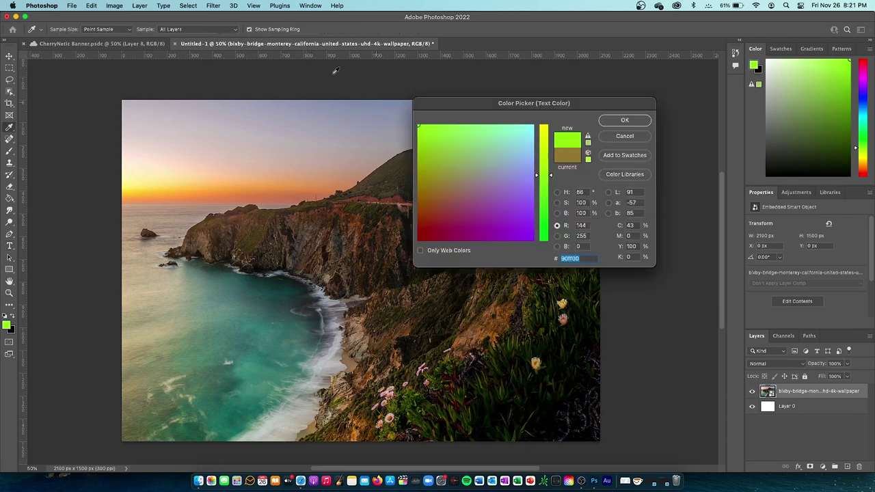
{"action": "left_click", "coordinate": [625, 121]}
- Type BIXBY in Azo Sans on the photo and commit the text
{"action": "left_click", "coordinate": [425, 218]}
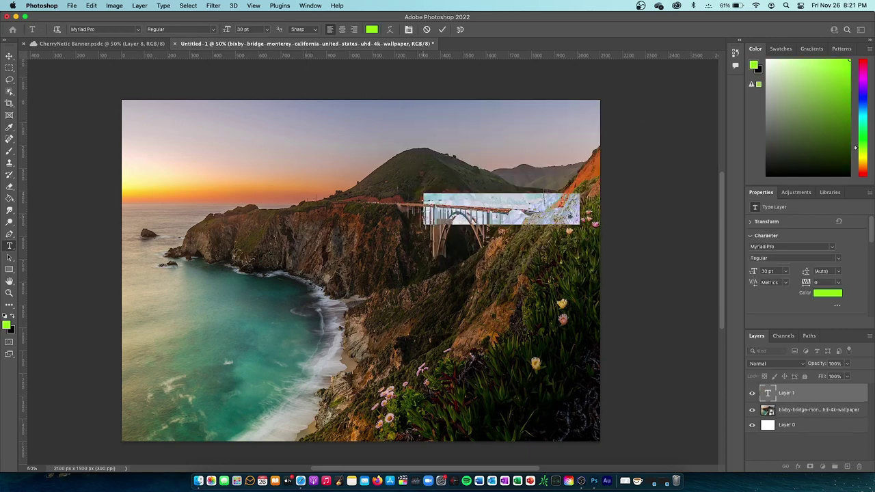
{"action": "key", "text": "BackSpace"}
{"action": "type", "text": "Bl"}
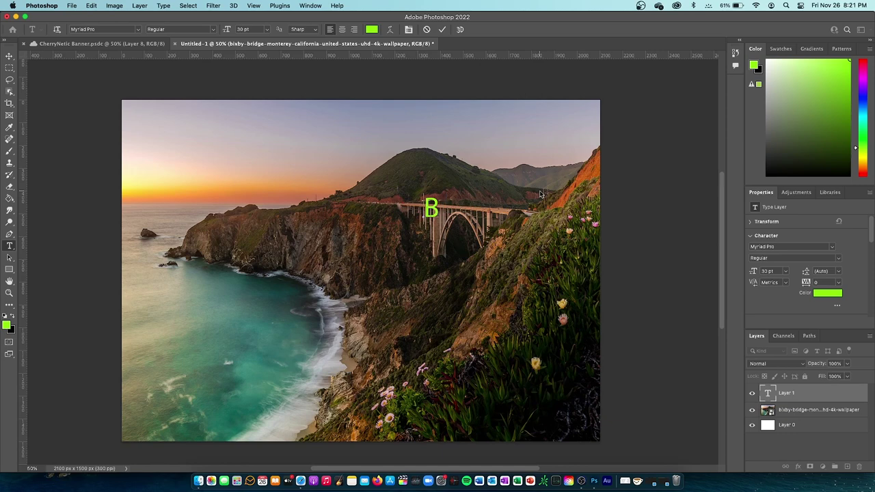
{"action": "key", "text": "Escape"}
{"action": "left_click", "coordinate": [138, 28]}
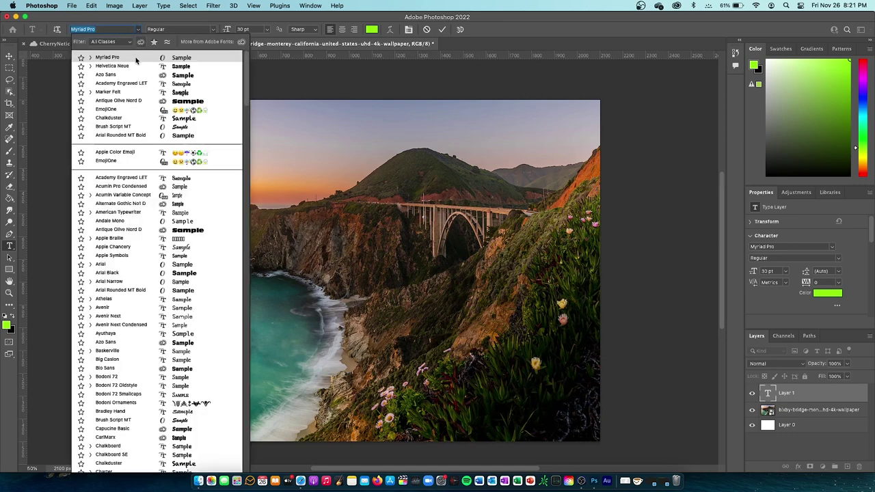
{"action": "left_click", "coordinate": [142, 76]}
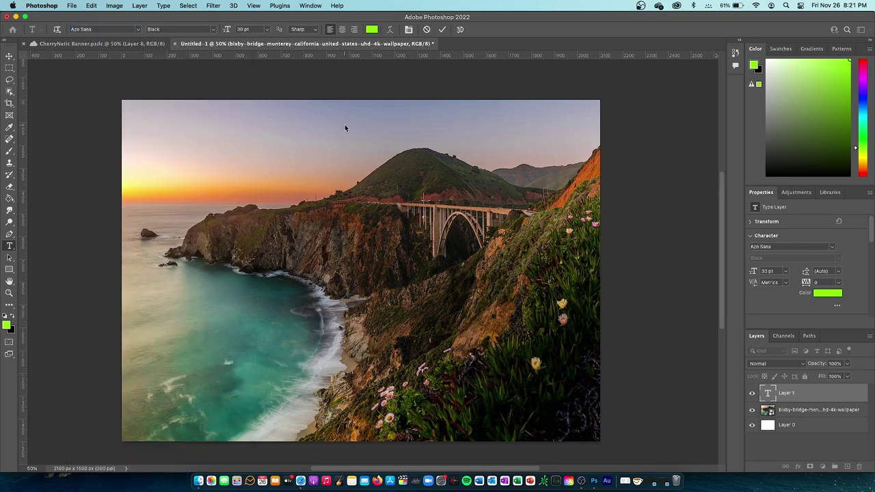
{"action": "type", "text": "BIXBY"}
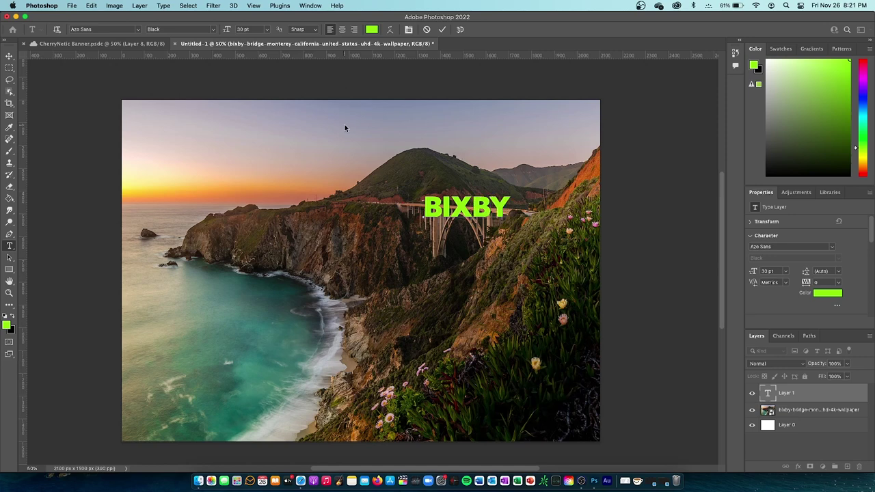
{"action": "left_click", "coordinate": [12, 55]}
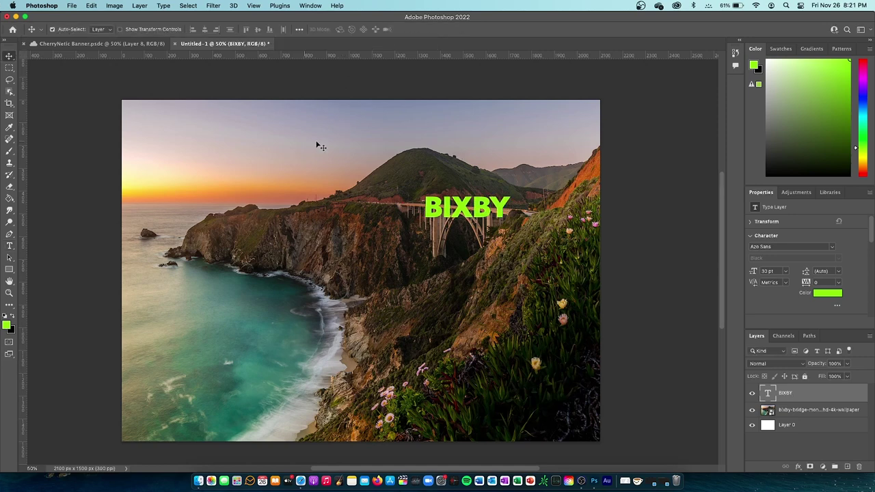
- Move the BIXBY text to the top centre and keep its layer selected
{"action": "left_click_drag", "start_coordinate": [471, 201], "coordinate": [390, 128]}
{"action": "double_click", "coordinate": [391, 126]}
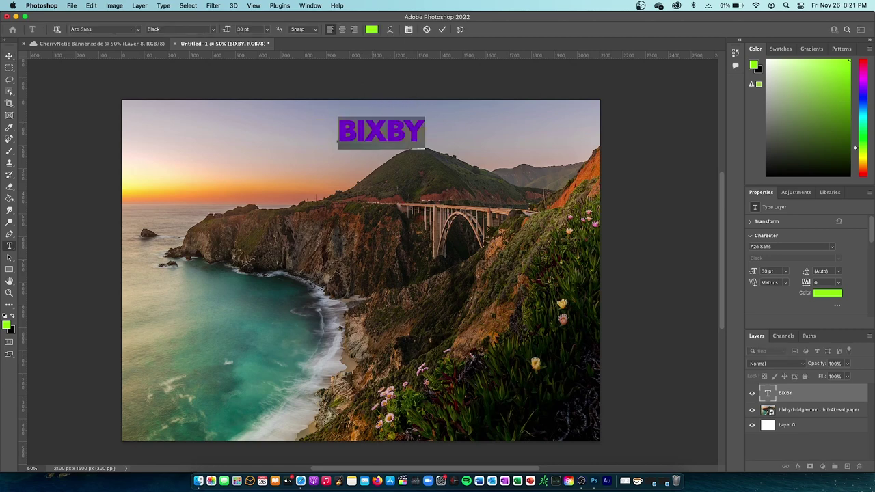
{"action": "key", "text": "Escape"}
{"action": "left_click", "coordinate": [769, 424]}
{"action": "left_click", "coordinate": [791, 396]}
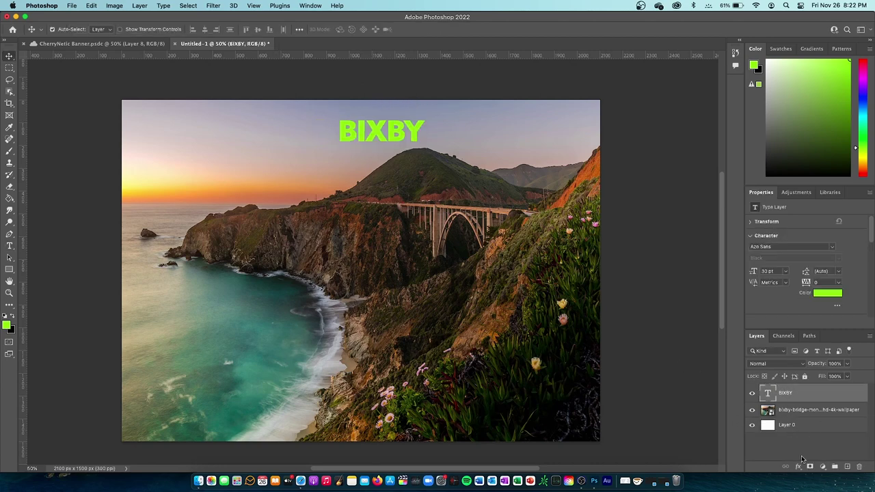
{"action": "left_click", "coordinate": [797, 465]}
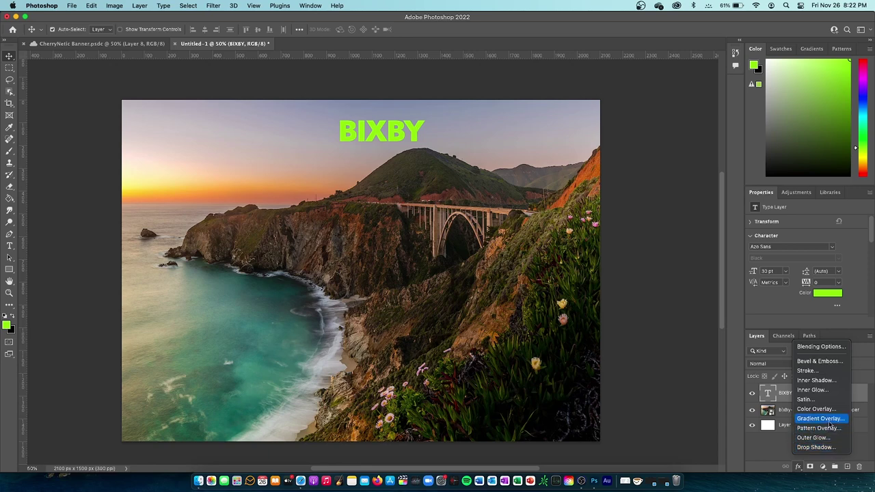
{"action": "left_click", "coordinate": [803, 448]}
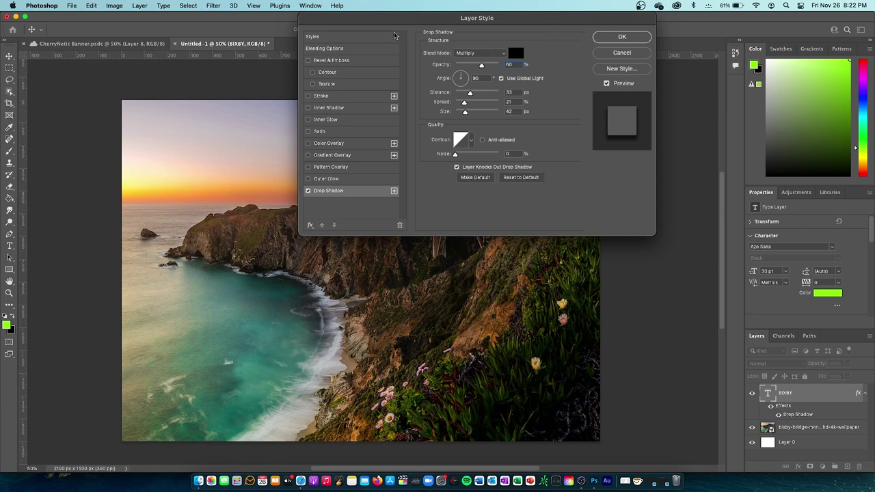
{"action": "left_click_drag", "start_coordinate": [618, 19], "coordinate": [607, 167]}
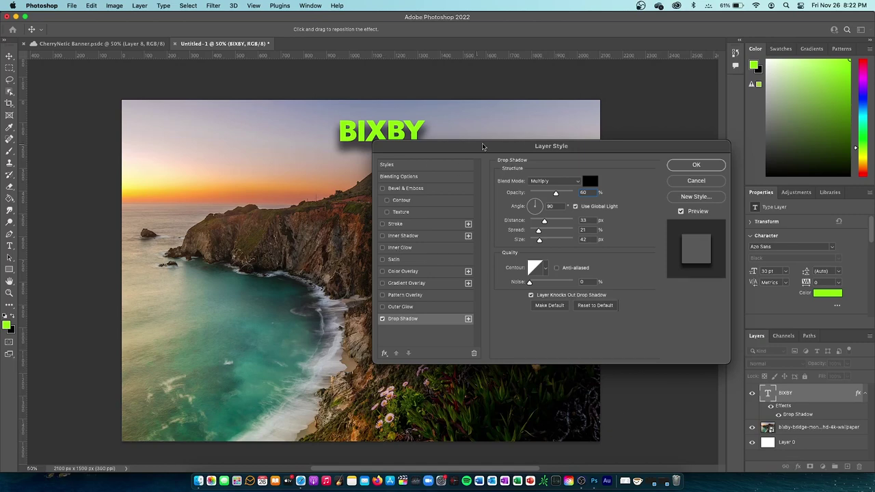
{"action": "left_click_drag", "start_coordinate": [544, 149], "coordinate": [669, 97]}
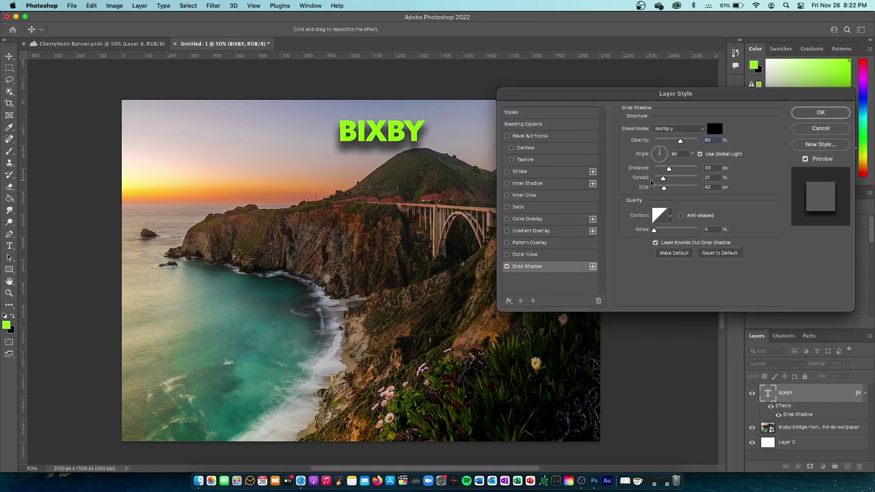
{"action": "mouse_move", "coordinate": [686, 144]}
{"action": "left_mouse_down"}
{"action": "mouse_move", "coordinate": [669, 146]}
{"action": "mouse_move", "coordinate": [664, 189]}
{"action": "mouse_move", "coordinate": [672, 141]}
{"action": "mouse_move", "coordinate": [681, 143]}
{"action": "mouse_move", "coordinate": [674, 142]}
{"action": "left_mouse_up"}
{"action": "left_click", "coordinate": [817, 128]}
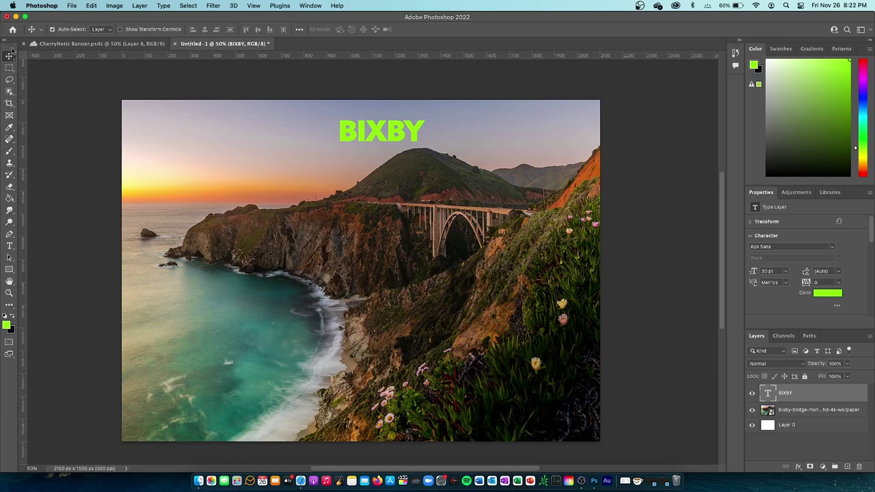
{"action": "left_click", "coordinate": [52, 73]}
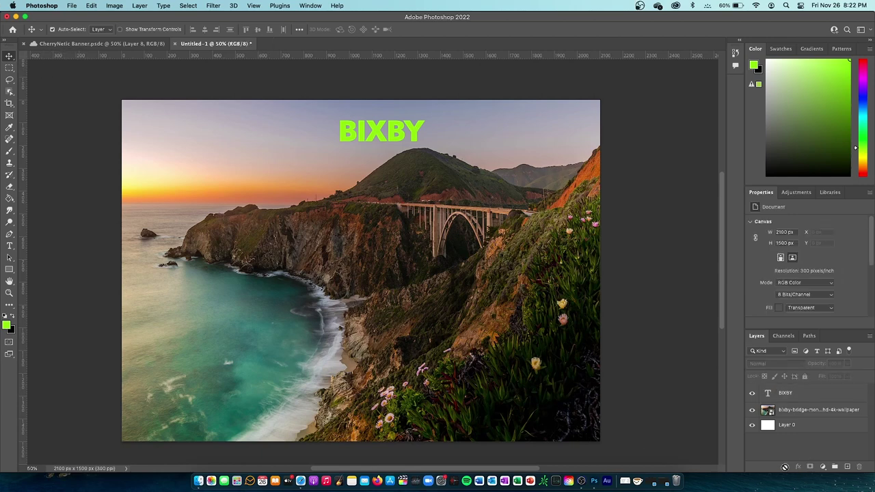
- Select and then deselect the BIXBY layer, and pick the Lasso tool
{"action": "left_click", "coordinate": [802, 391]}
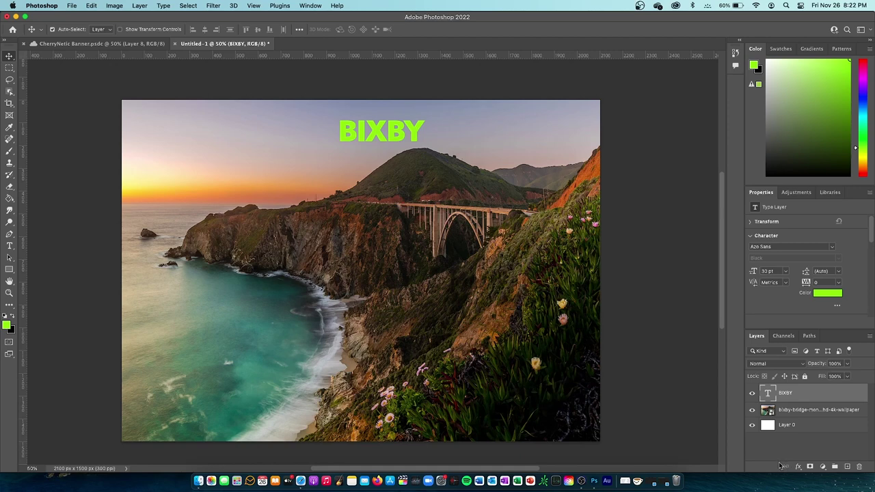
{"action": "left_click", "coordinate": [757, 441]}
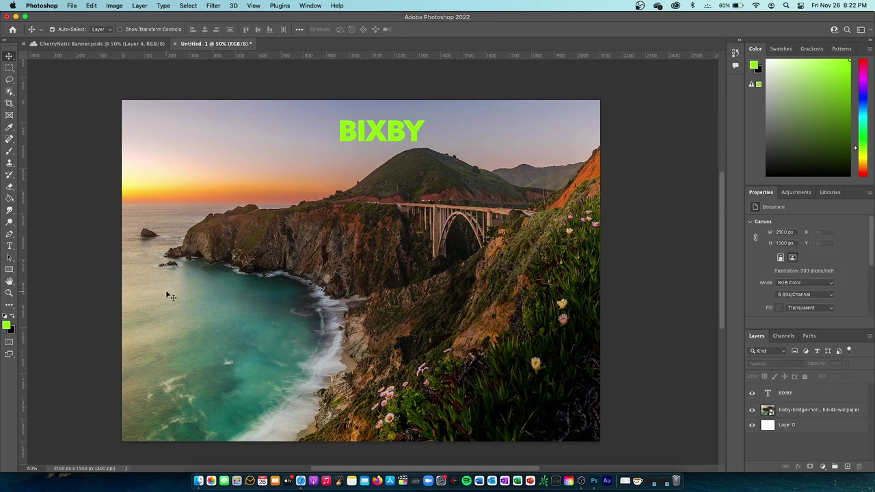
{"action": "left_click", "coordinate": [10, 79]}
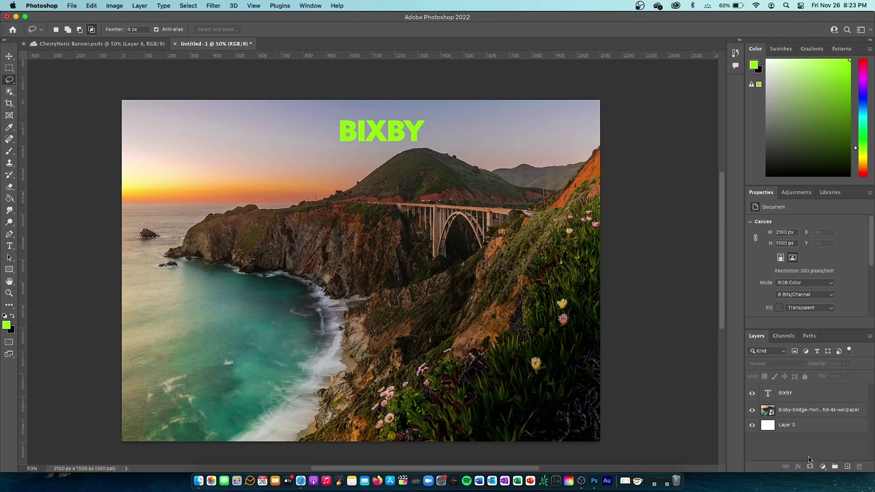
{"action": "left_click", "coordinate": [801, 410]}
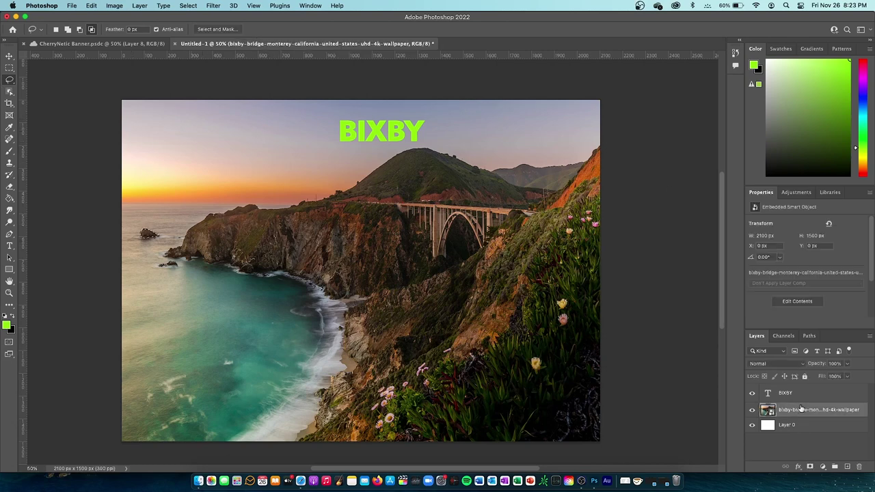
{"action": "left_click", "coordinate": [808, 466]}
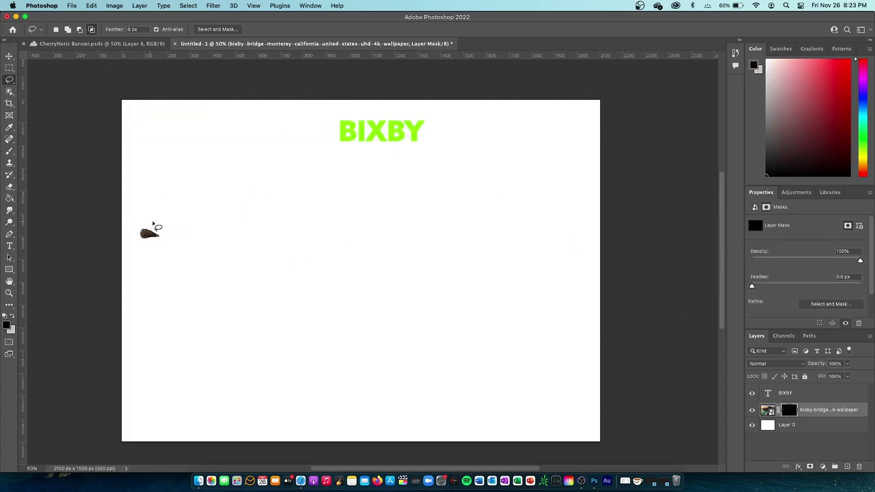
{"action": "key", "text": "super+z"}
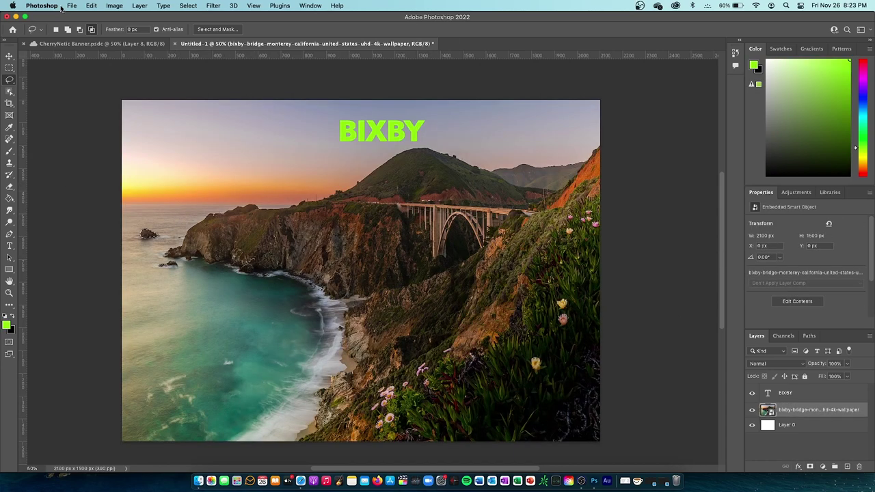
{"action": "left_click", "coordinate": [9, 91]}
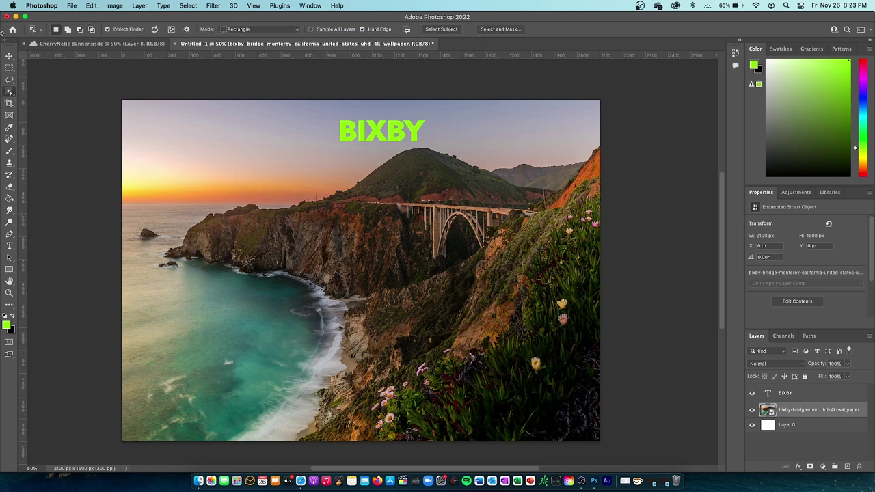
{"action": "right_click", "coordinate": [10, 92]}
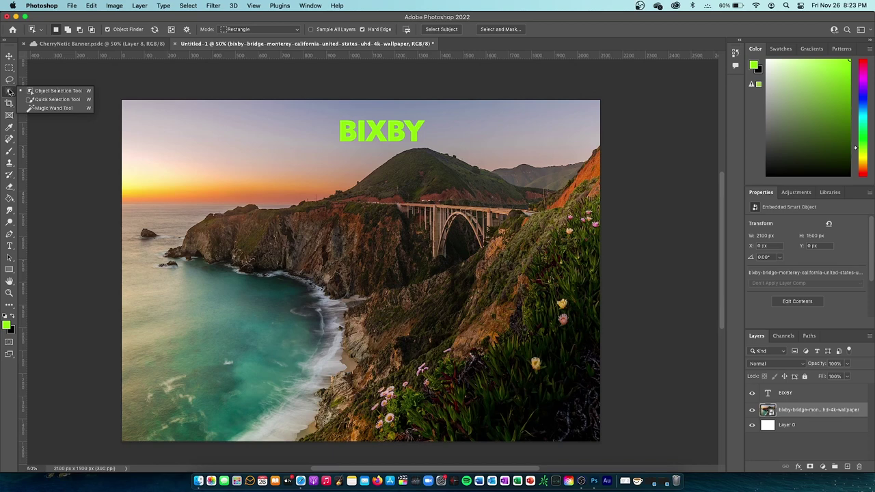
{"action": "left_click", "coordinate": [106, 75]}
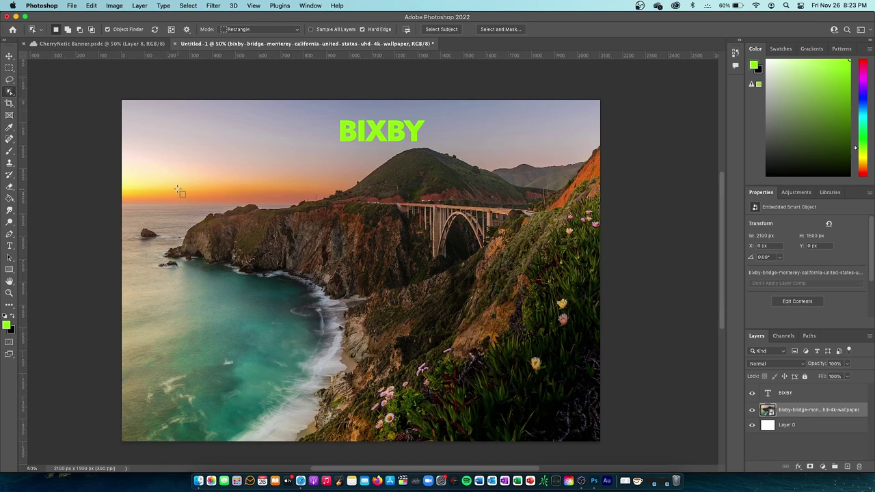
{"action": "left_click_drag", "start_coordinate": [164, 183], "coordinate": [426, 342]}
{"action": "left_click", "coordinate": [394, 225]}
{"action": "left_click_drag", "start_coordinate": [173, 121], "coordinate": [624, 451]}
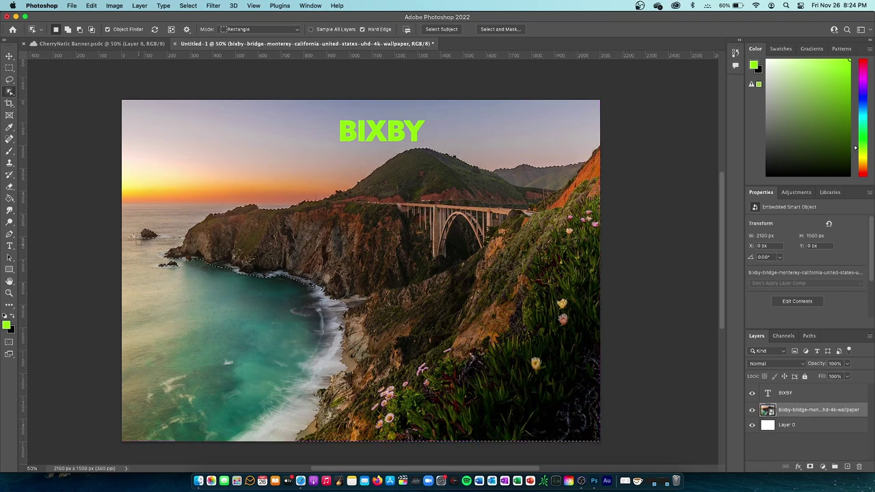
{"action": "left_click", "coordinate": [810, 466]}
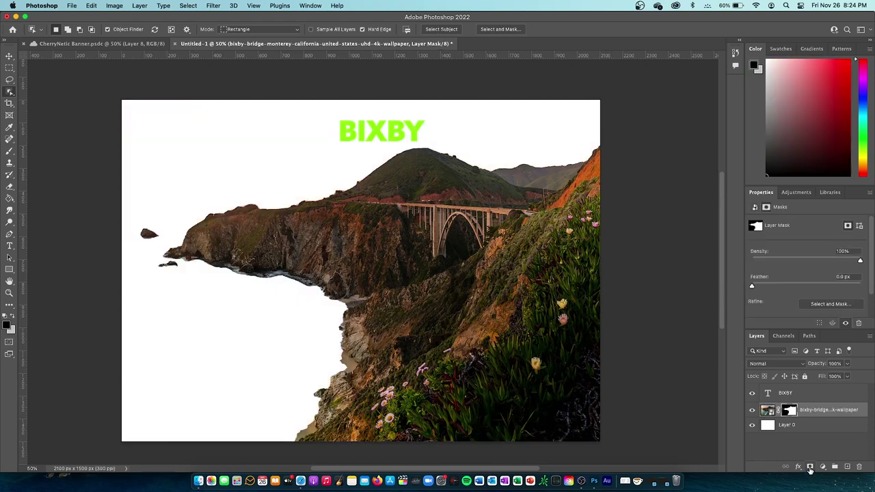
{"action": "key", "text": "super+z"}
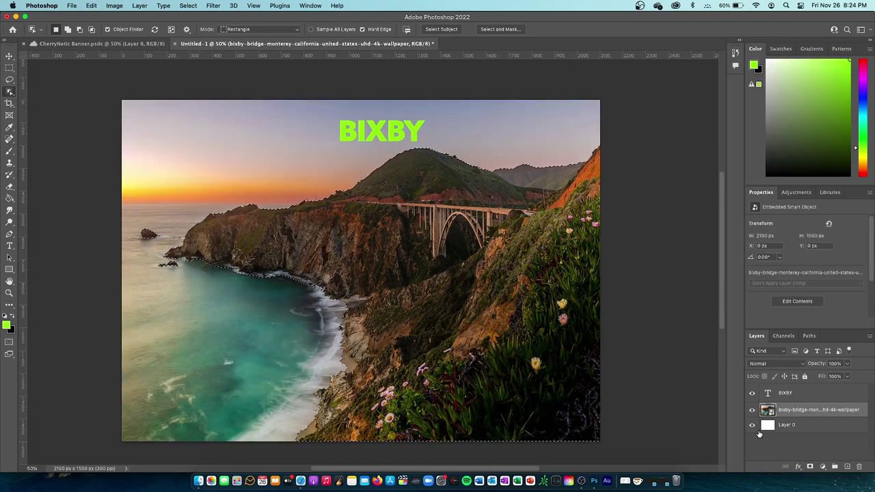
{"action": "left_click", "coordinate": [14, 95]}
{"action": "left_click", "coordinate": [144, 69]}
{"action": "key", "text": "super+d"}
{"action": "left_click", "coordinate": [12, 70]}
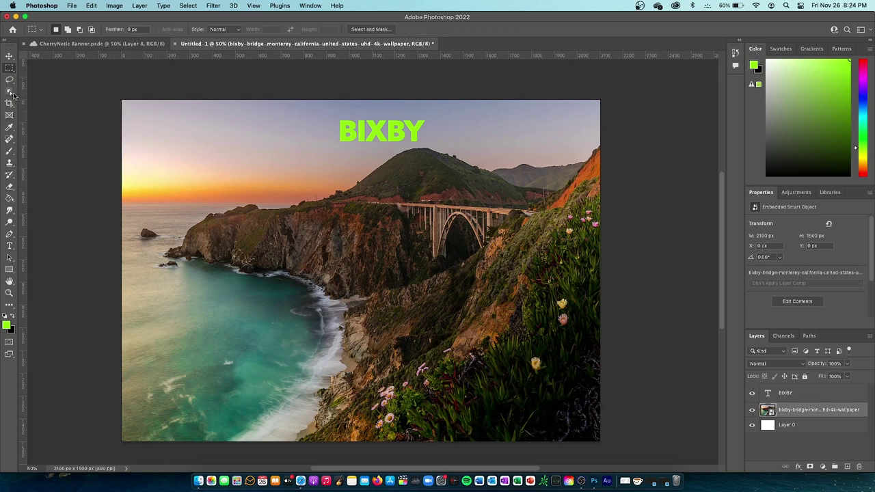
{"action": "left_click", "coordinate": [12, 94]}
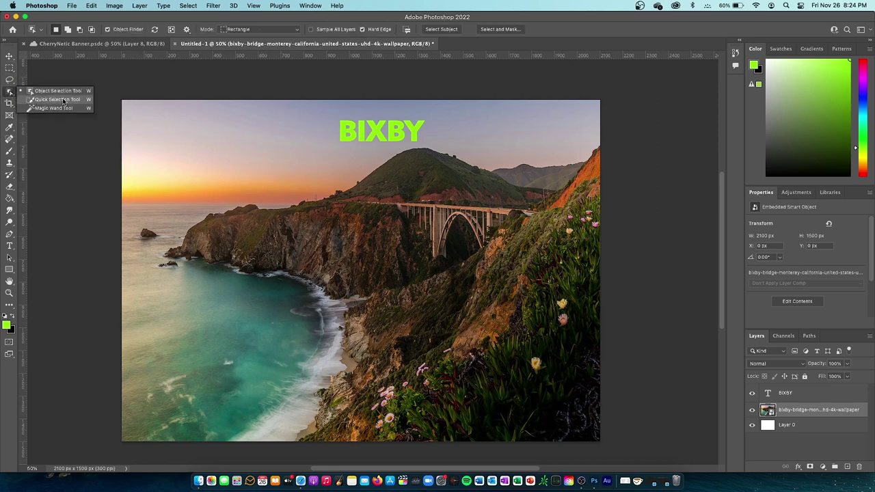
{"action": "left_click", "coordinate": [58, 100]}
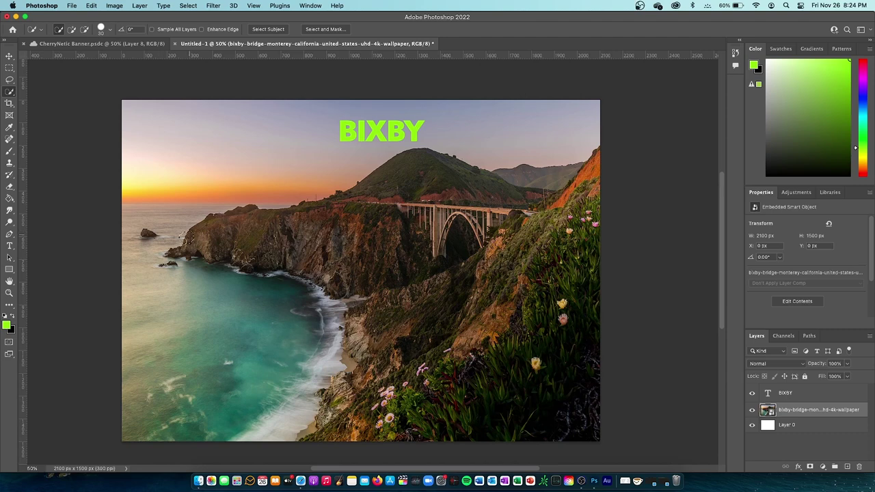
{"action": "left_click", "coordinate": [183, 247]}
{"action": "key", "text": "super+z"}
{"action": "mouse_move", "coordinate": [404, 161]}
{"action": "left_mouse_down"}
{"action": "mouse_move", "coordinate": [506, 201]}
{"action": "mouse_move", "coordinate": [562, 256]}
{"action": "mouse_move", "coordinate": [580, 305]}
{"action": "mouse_move", "coordinate": [574, 442]}
{"action": "left_mouse_up"}
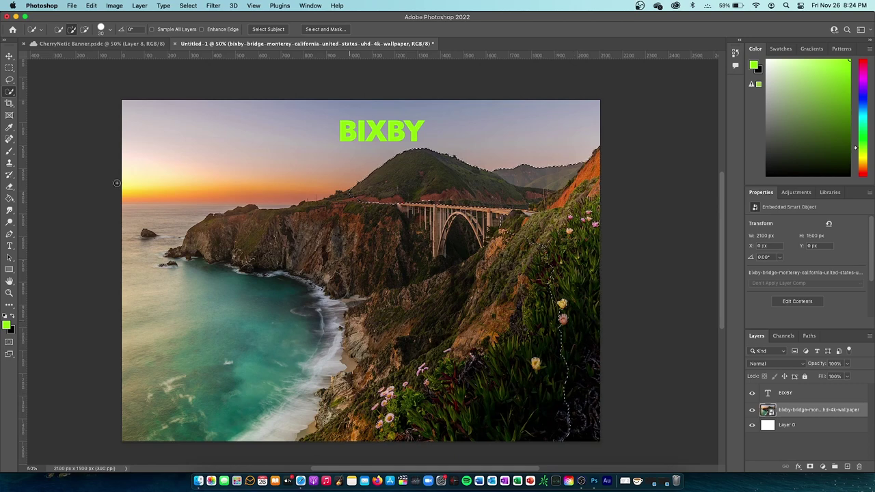
{"action": "right_click", "coordinate": [10, 93]}
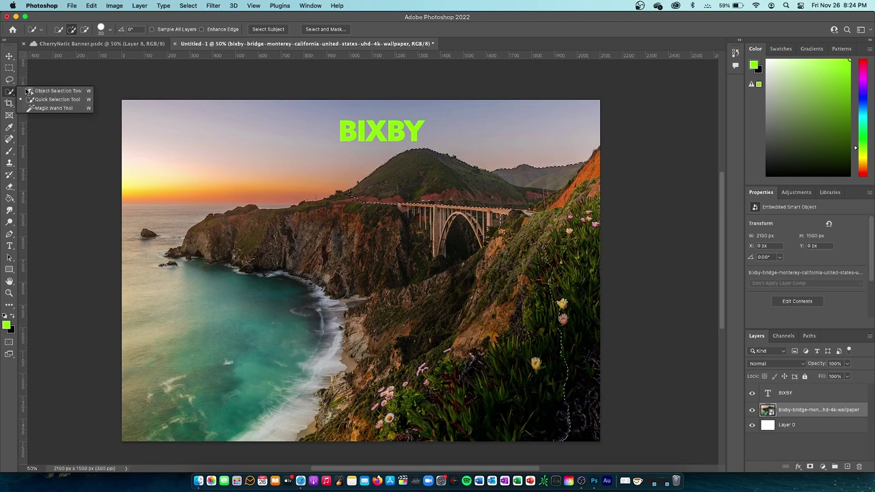
{"action": "left_click", "coordinate": [11, 94]}
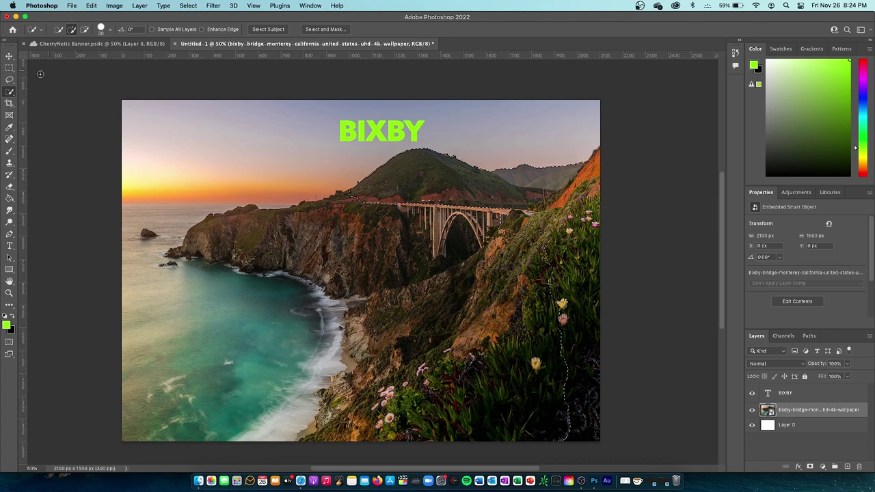
{"action": "right_click", "coordinate": [10, 93]}
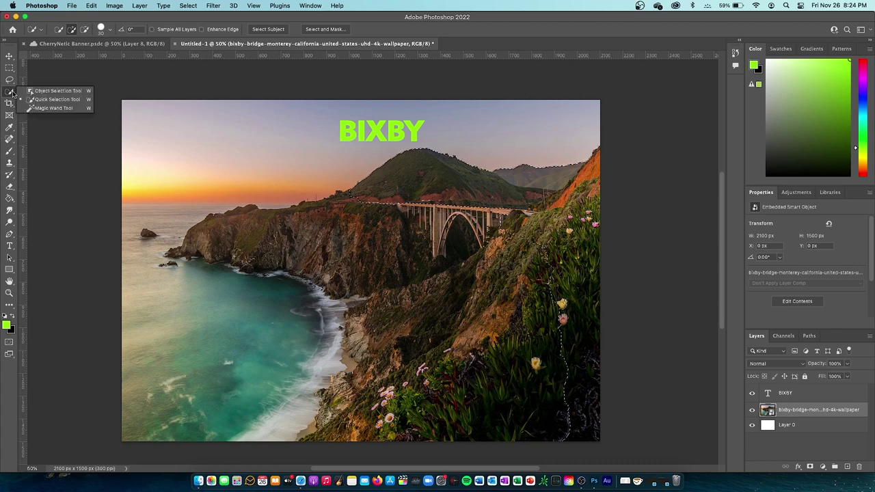
{"action": "left_click", "coordinate": [104, 77]}
{"action": "mouse_move", "coordinate": [413, 234]}
{"action": "left_mouse_down"}
{"action": "mouse_move", "coordinate": [545, 342]}
{"action": "mouse_move", "coordinate": [322, 410]}
{"action": "mouse_move", "coordinate": [334, 411]}
{"action": "mouse_move", "coordinate": [374, 294]}
{"action": "mouse_move", "coordinate": [352, 284]}
{"action": "mouse_move", "coordinate": [345, 307]}
{"action": "mouse_move", "coordinate": [355, 339]}
{"action": "mouse_move", "coordinate": [348, 296]}
{"action": "mouse_move", "coordinate": [303, 254]}
{"action": "mouse_move", "coordinate": [226, 243]}
{"action": "mouse_move", "coordinate": [208, 217]}
{"action": "mouse_move", "coordinate": [292, 246]}
{"action": "left_mouse_up"}
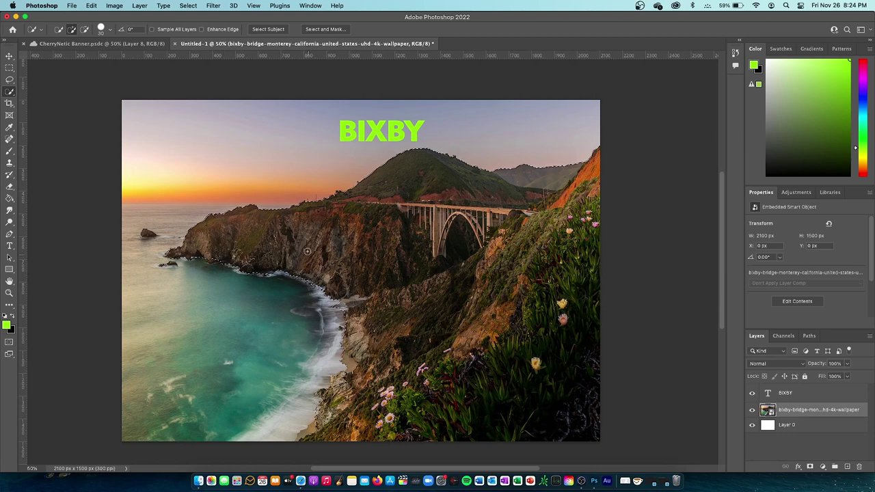
{"action": "right_click", "coordinate": [10, 93]}
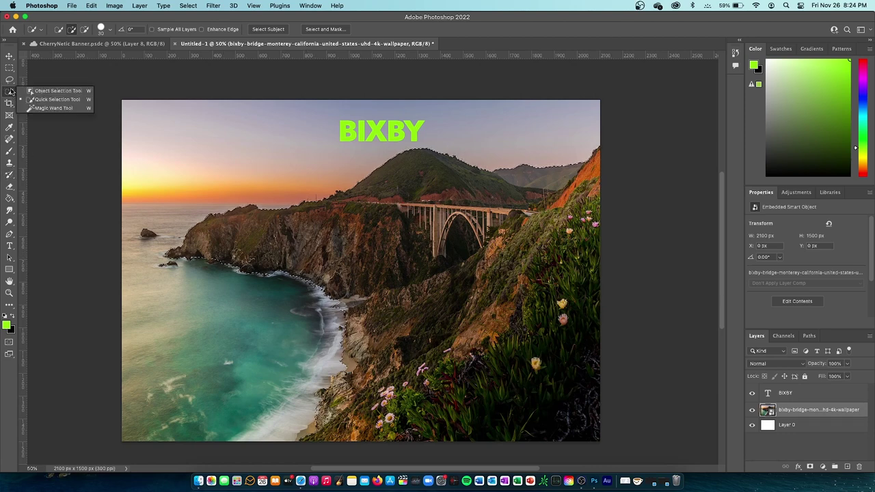
{"action": "left_click", "coordinate": [216, 184]}
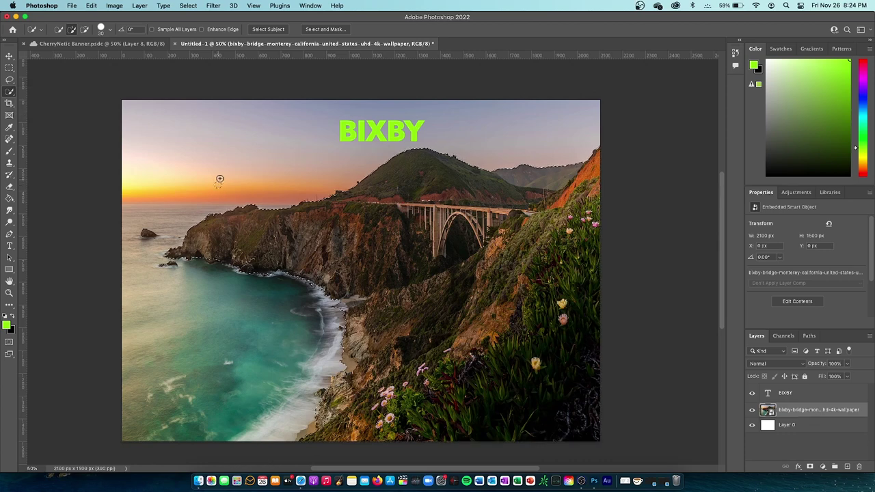
{"action": "key", "text": "ctrl+d"}
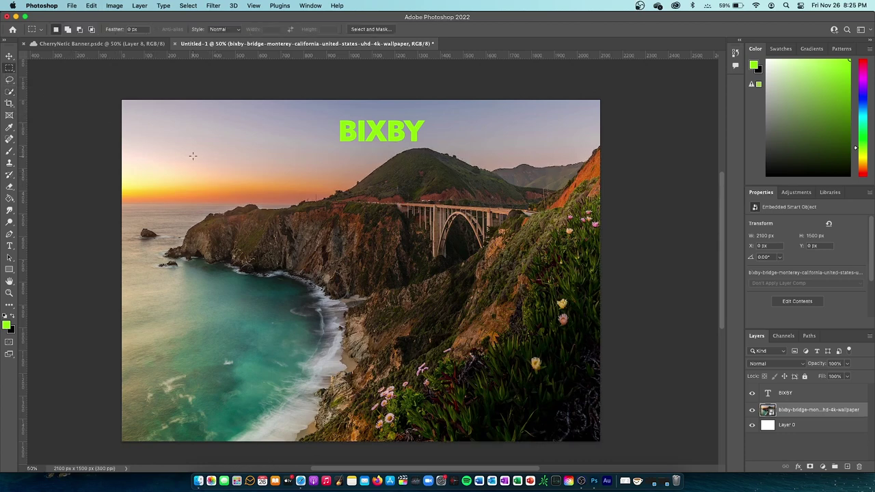
{"action": "right_click", "coordinate": [10, 92]}
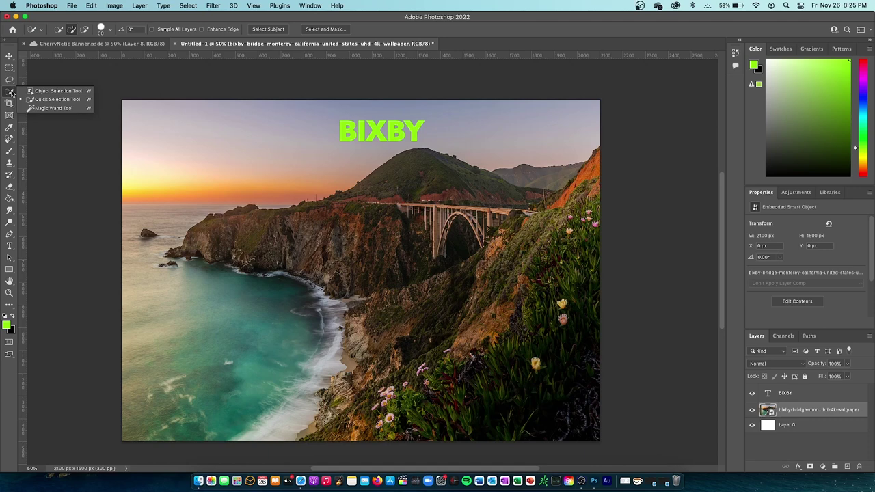
{"action": "left_click", "coordinate": [53, 108]}
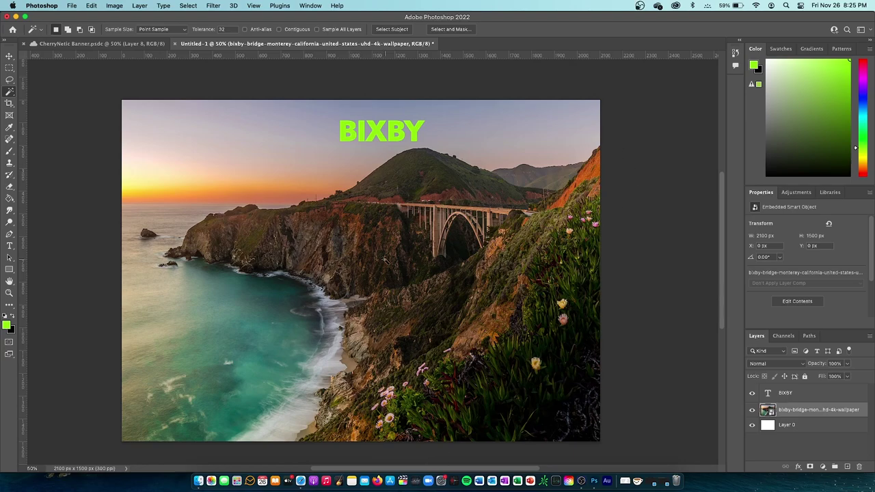
{"action": "left_click", "coordinate": [374, 253]}
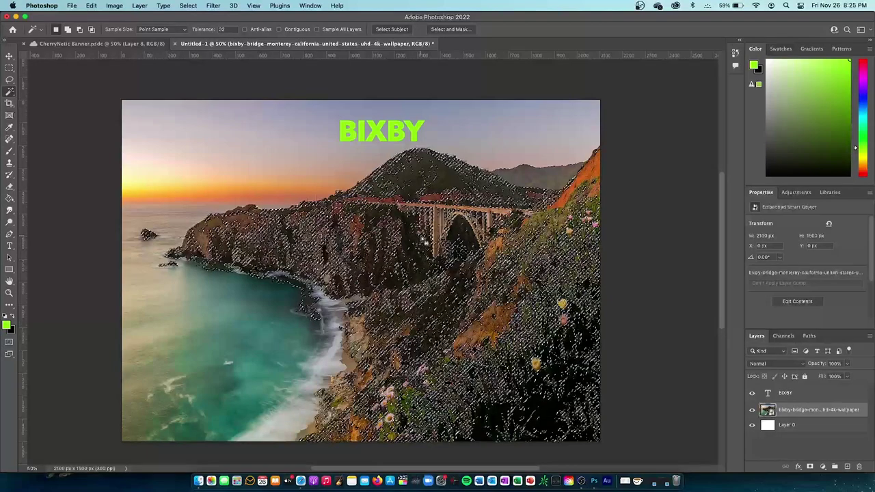
{"action": "left_click", "coordinate": [810, 467]}
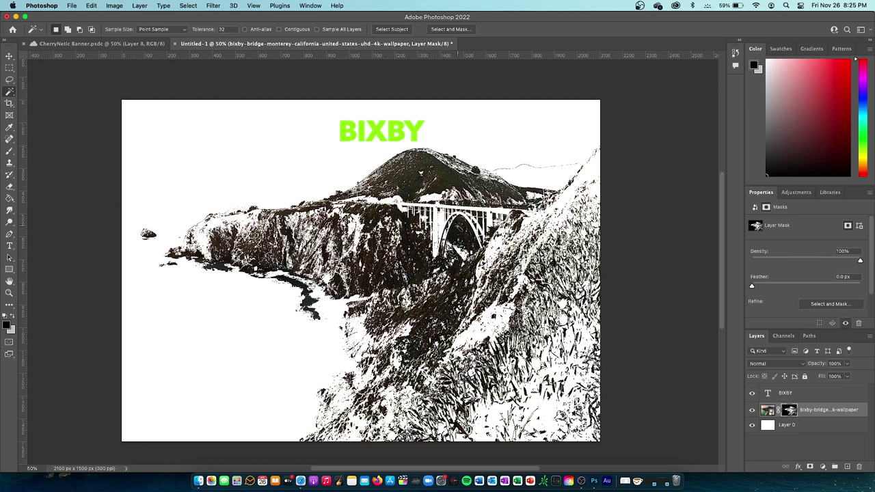
{"action": "key", "text": "super+z"}
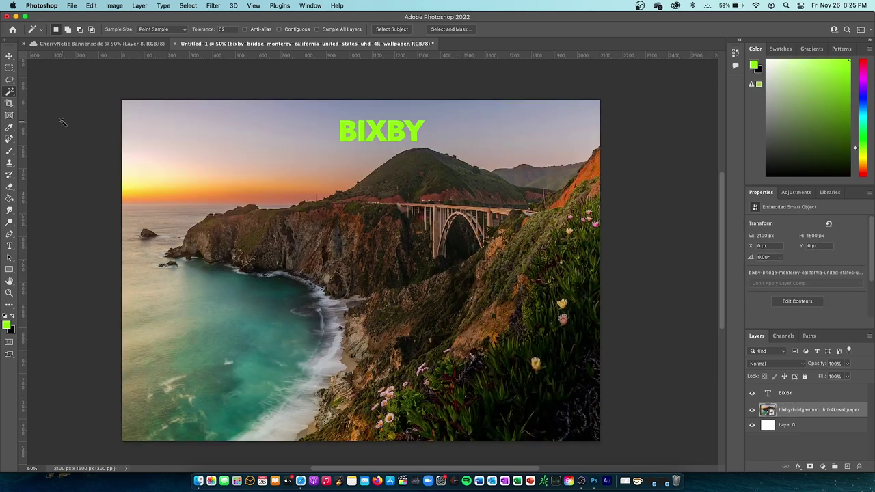
{"action": "left_click_drag", "start_coordinate": [10, 103], "coordinate": [55, 73]}
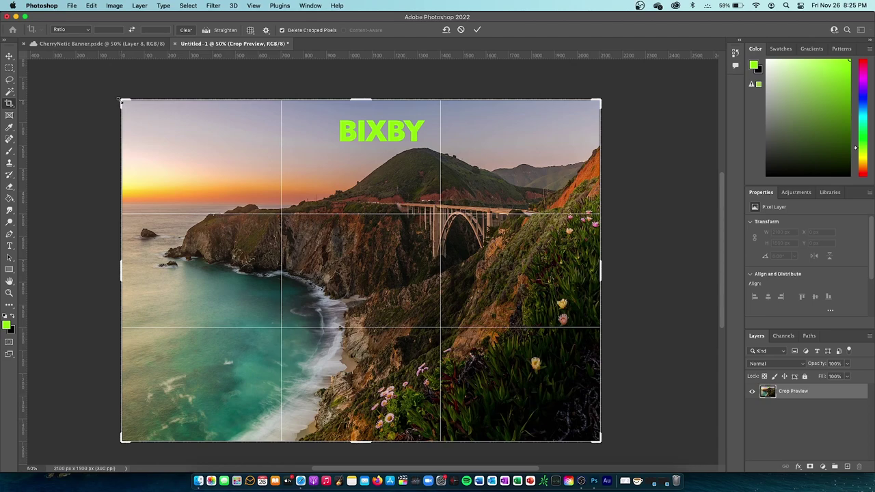
{"action": "left_click_drag", "start_coordinate": [122, 102], "coordinate": [281, 180]}
{"action": "scroll", "coordinate": [304, 172], "scroll_direction": "up", "scroll_amount": 3}
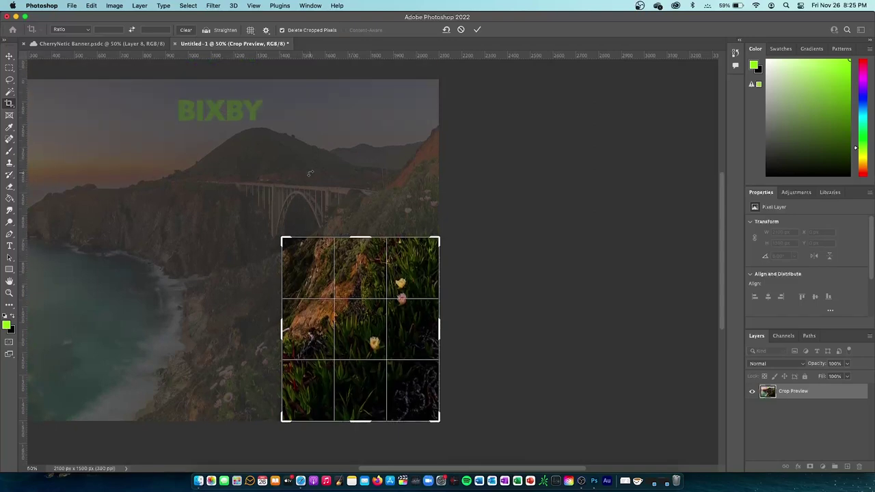
{"action": "key", "text": "Escape"}
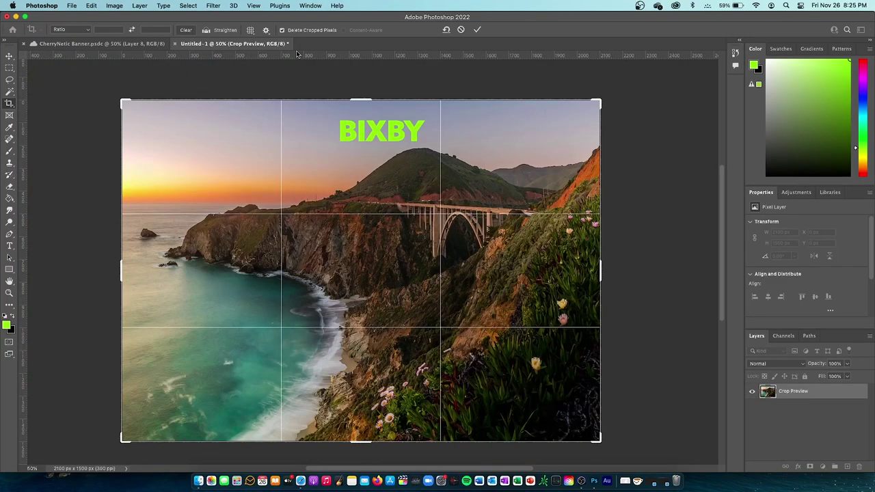
{"action": "right_click", "coordinate": [11, 108]}
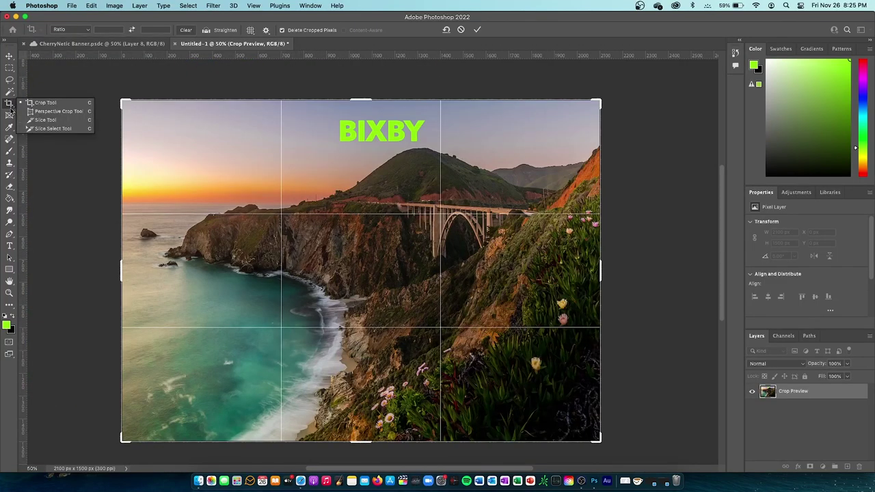
{"action": "left_click", "coordinate": [52, 112]}
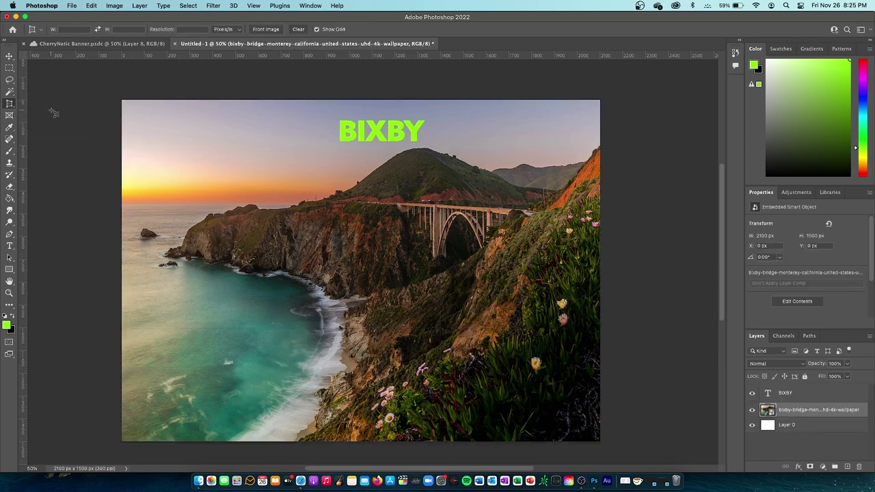
{"action": "left_click", "coordinate": [254, 208]}
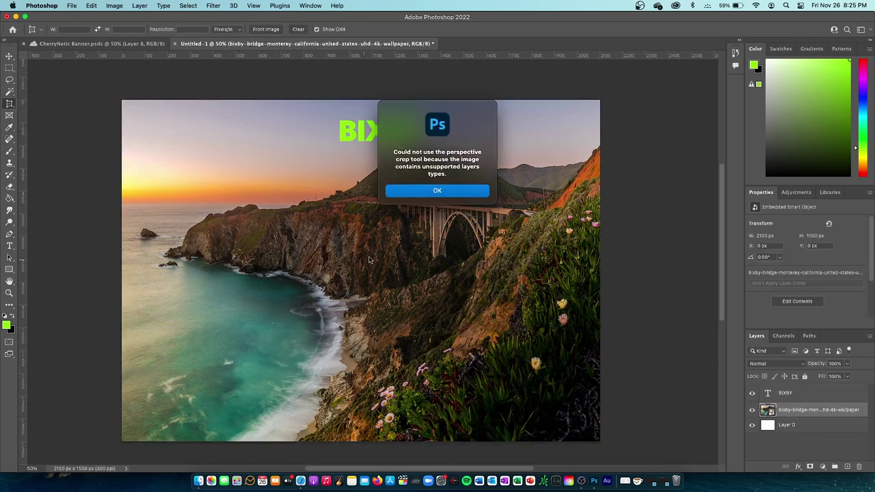
{"action": "left_click", "coordinate": [434, 191]}
{"action": "right_click", "coordinate": [11, 103]}
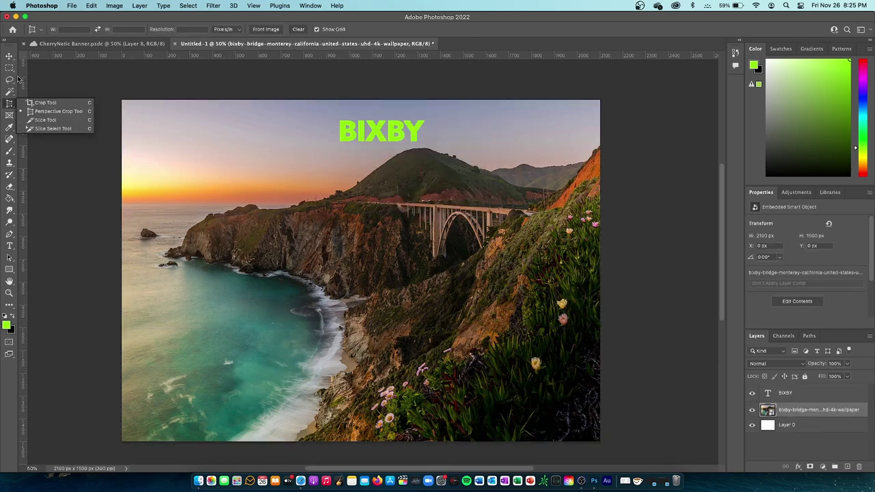
{"action": "left_click", "coordinate": [61, 112]}
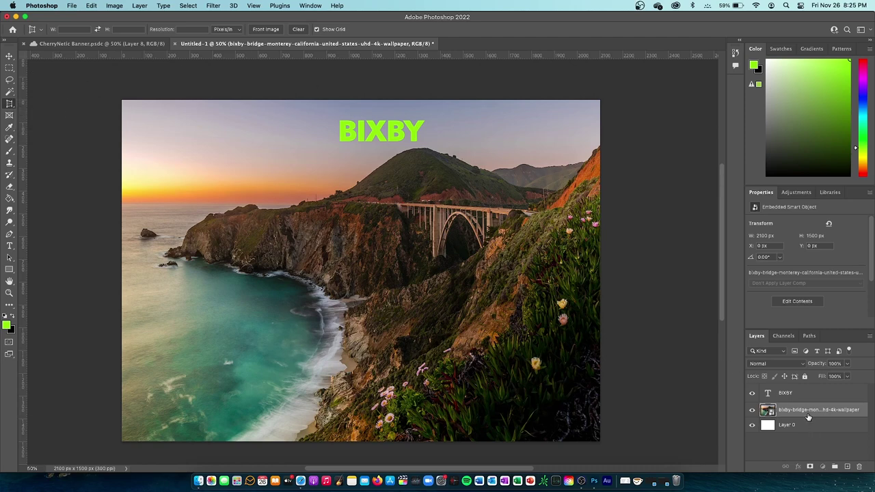
{"action": "left_click", "coordinate": [402, 257]}
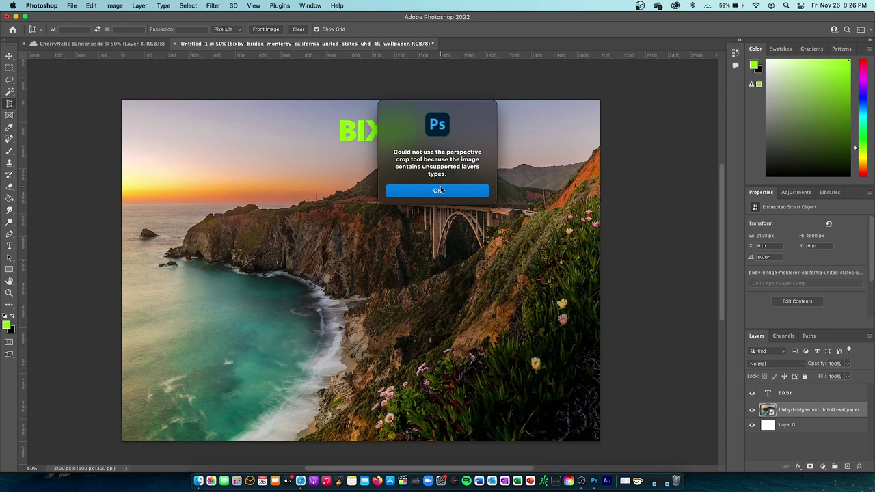
{"action": "left_click", "coordinate": [438, 191]}
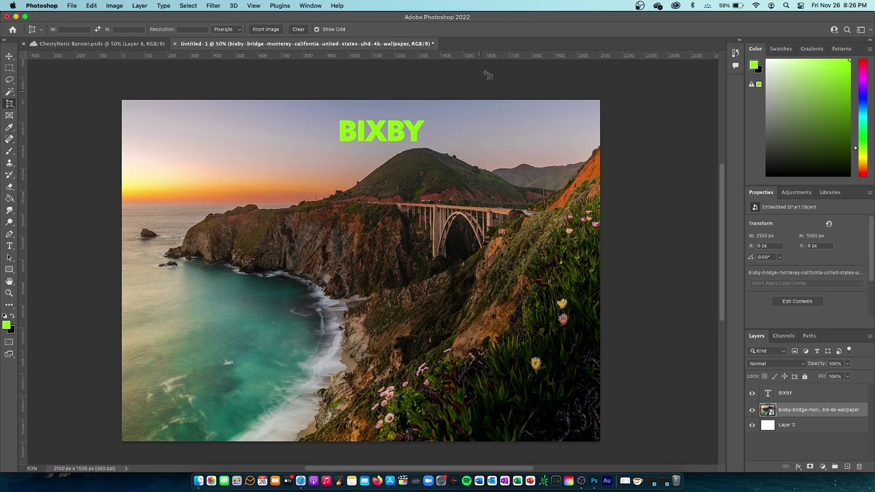
{"action": "left_click", "coordinate": [538, 181]}
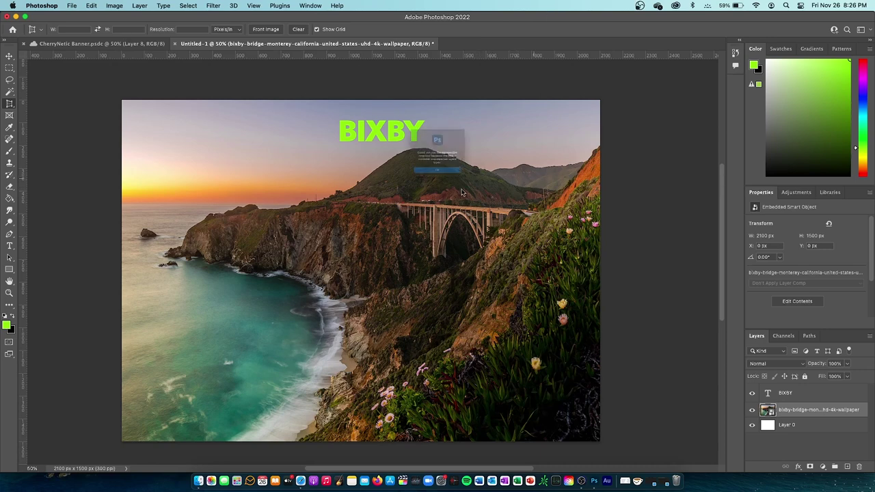
{"action": "left_click", "coordinate": [437, 192]}
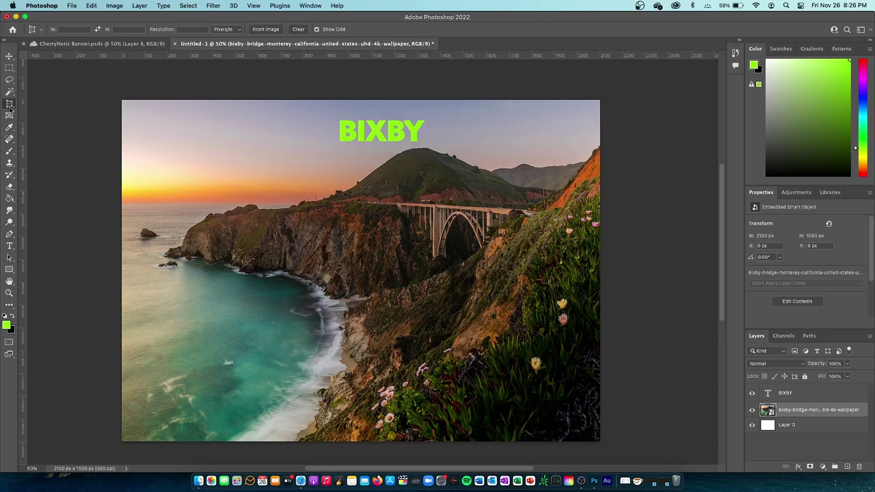
- Cut a narrow slice over the cliffs left of the bridge, undo it, and pick Slice Select
{"action": "right_click", "coordinate": [9, 106]}
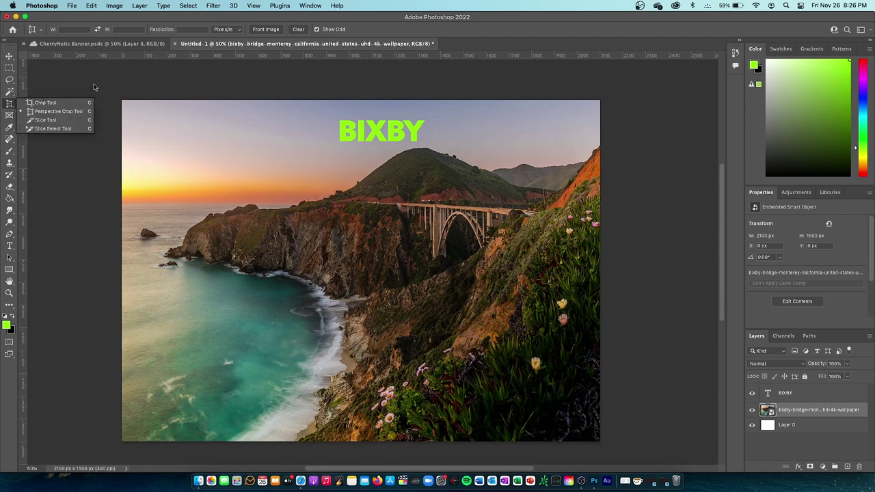
{"action": "left_click", "coordinate": [76, 120]}
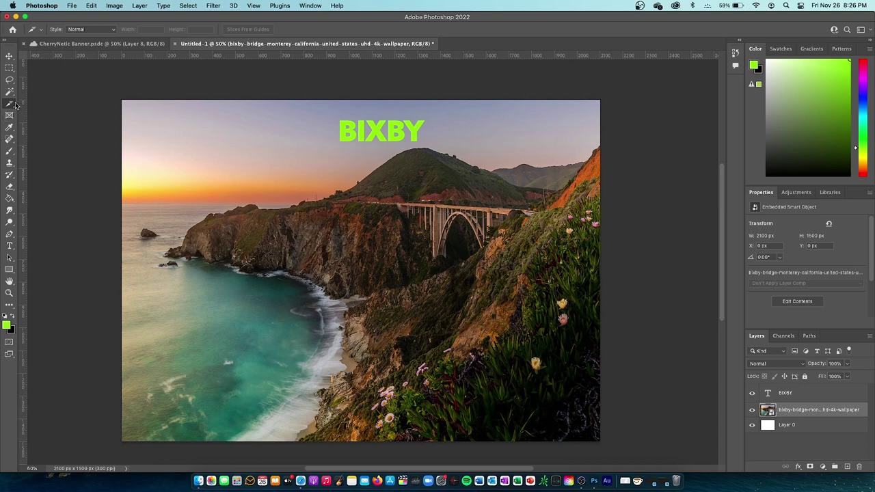
{"action": "mouse_move", "coordinate": [324, 202]}
{"action": "left_mouse_down"}
{"action": "mouse_move", "coordinate": [346, 232]}
{"action": "mouse_move", "coordinate": [345, 306]}
{"action": "left_mouse_up"}
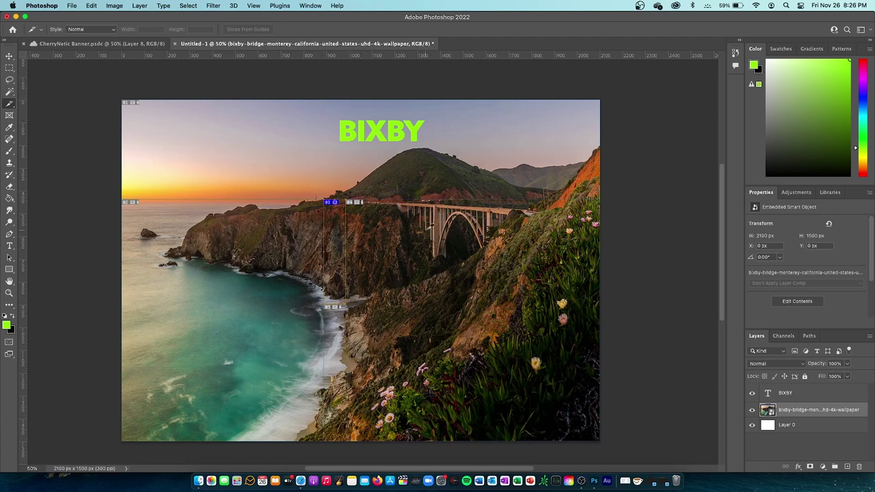
{"action": "key", "text": "super+z"}
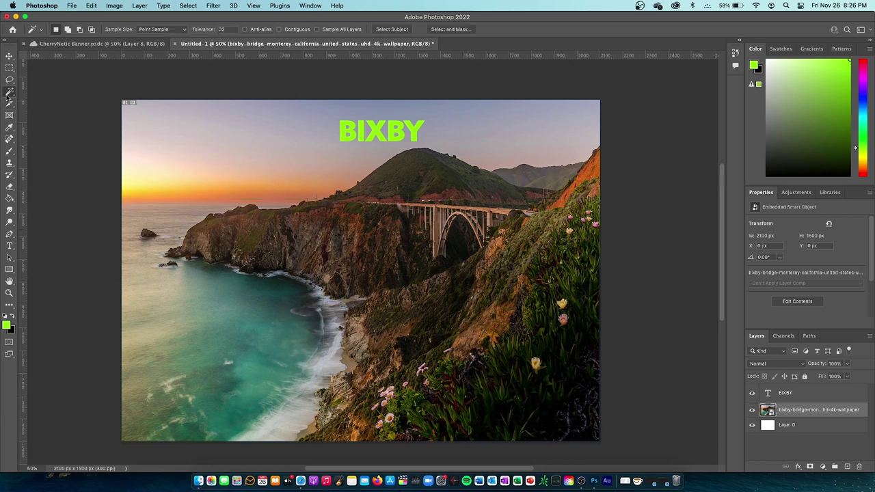
{"action": "right_click", "coordinate": [9, 103]}
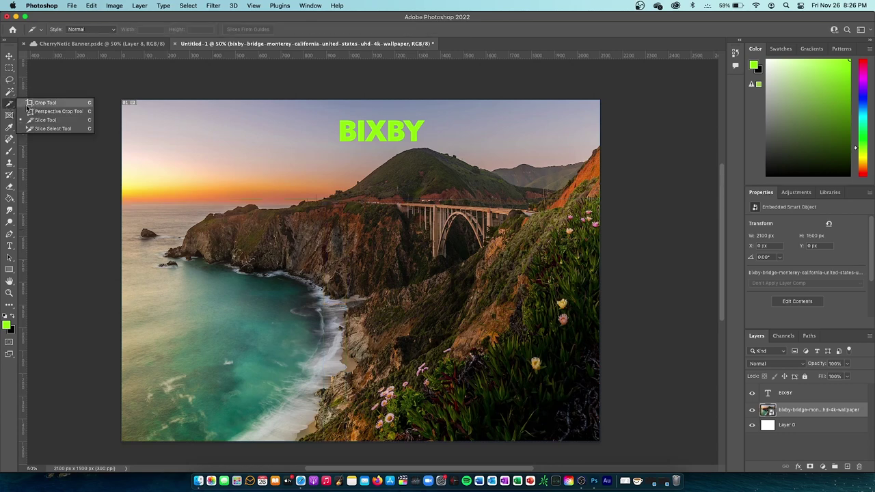
{"action": "left_click", "coordinate": [88, 129]}
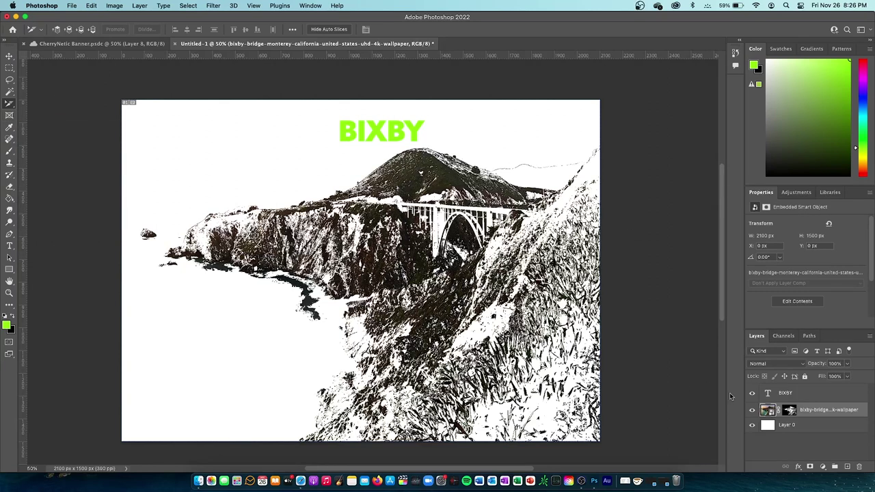
- Delete the Bixby photo's layer mask from its thumbnail menu to restore the full photo
{"action": "left_click", "coordinate": [790, 410]}
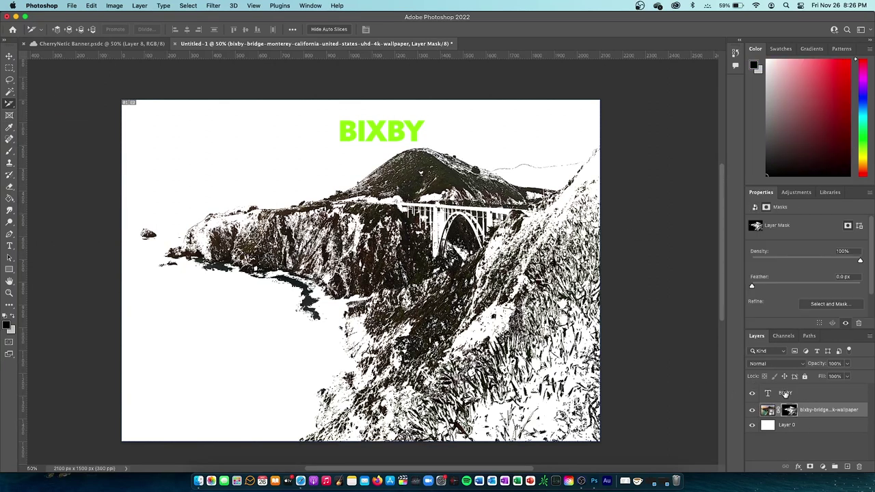
{"action": "left_click", "coordinate": [810, 416]}
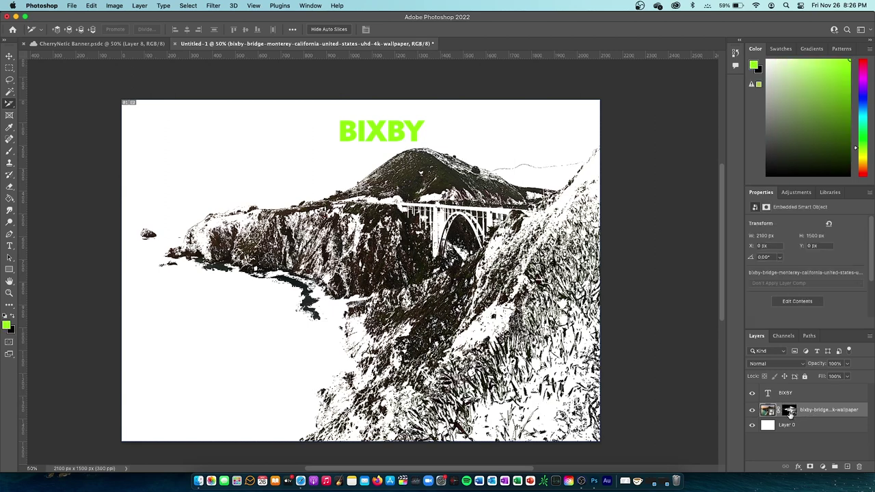
{"action": "left_click", "coordinate": [791, 410]}
{"action": "right_click", "coordinate": [792, 410]}
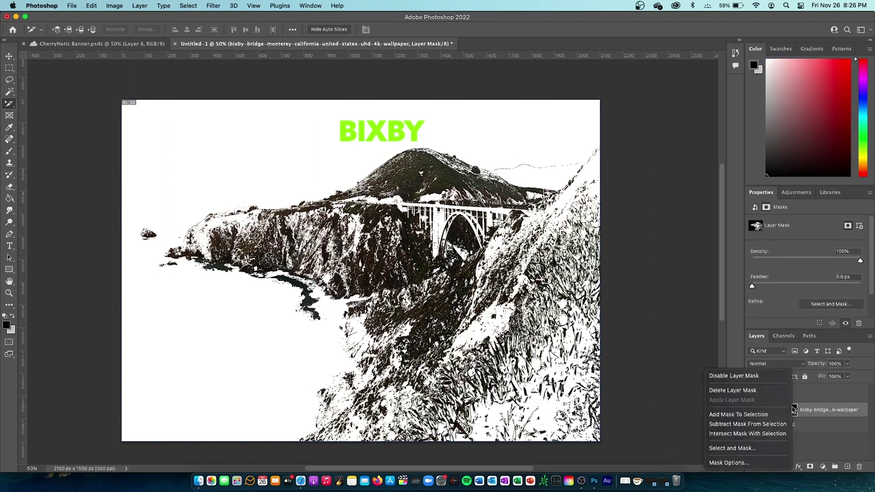
{"action": "left_click", "coordinate": [766, 390]}
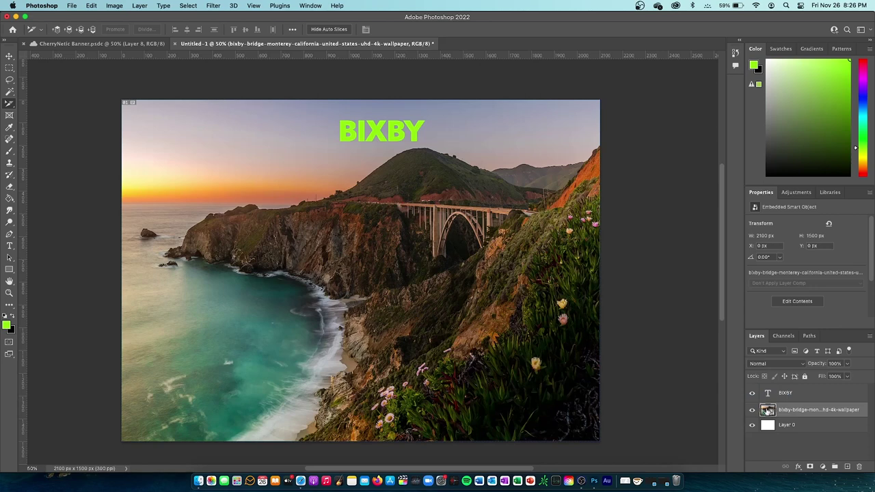
{"action": "left_click", "coordinate": [9, 115]}
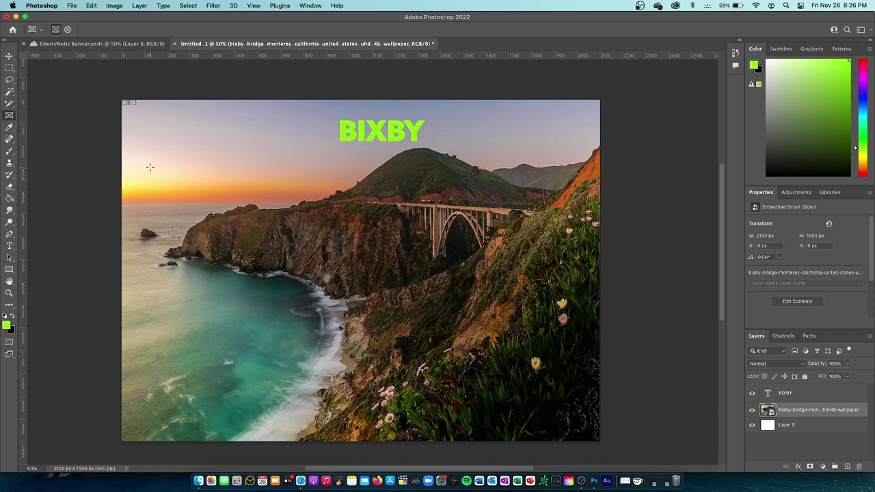
- Draw a frame at the left with the Frame tool, undo it, and pick the Eyedropper
{"action": "left_click_drag", "start_coordinate": [146, 170], "coordinate": [355, 315]}
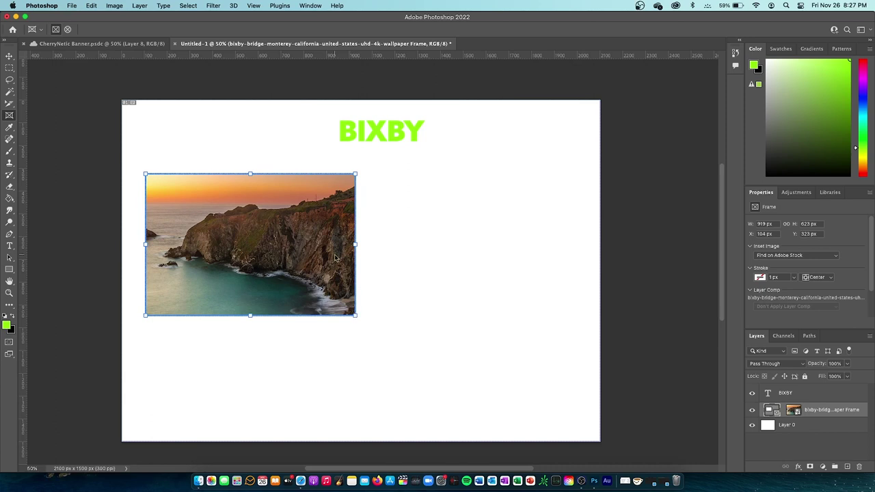
{"action": "key", "text": "super+z"}
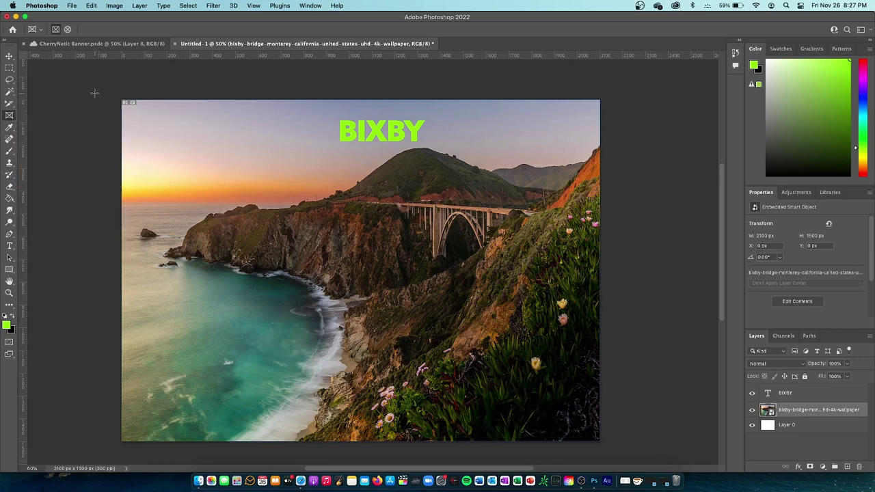
{"action": "left_click", "coordinate": [9, 128]}
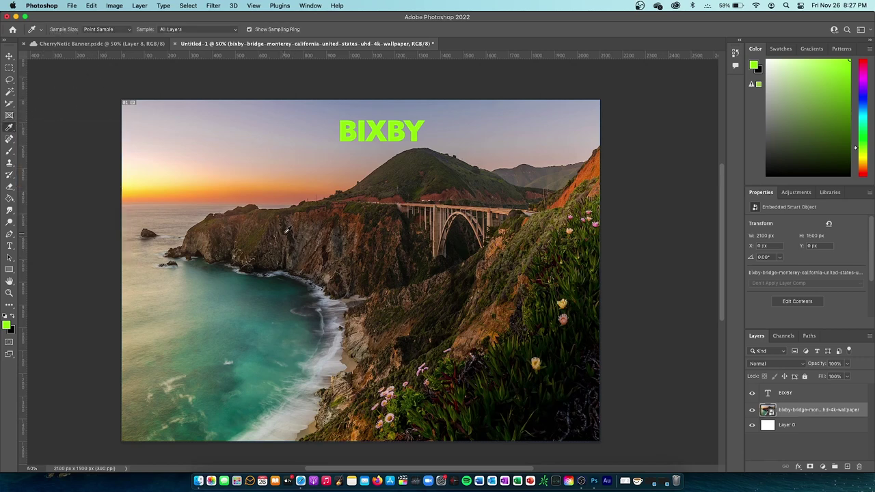
- Sample the cliffs and sky, then set the foreground to the yellow-gold flower at lower right
{"action": "left_click", "coordinate": [293, 233]}
{"action": "left_click_drag", "start_coordinate": [293, 233], "coordinate": [239, 229]}
{"action": "left_click_drag", "start_coordinate": [470, 141], "coordinate": [450, 114]}
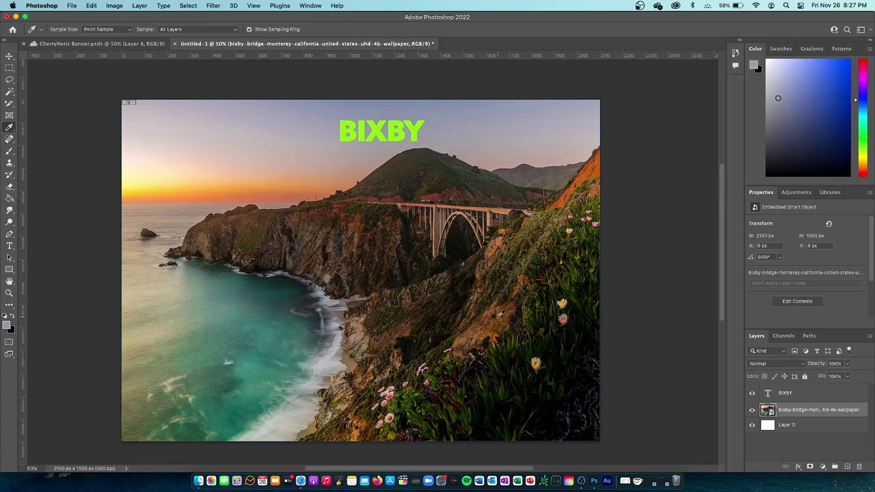
{"action": "left_click_drag", "start_coordinate": [536, 364], "coordinate": [537, 364]}
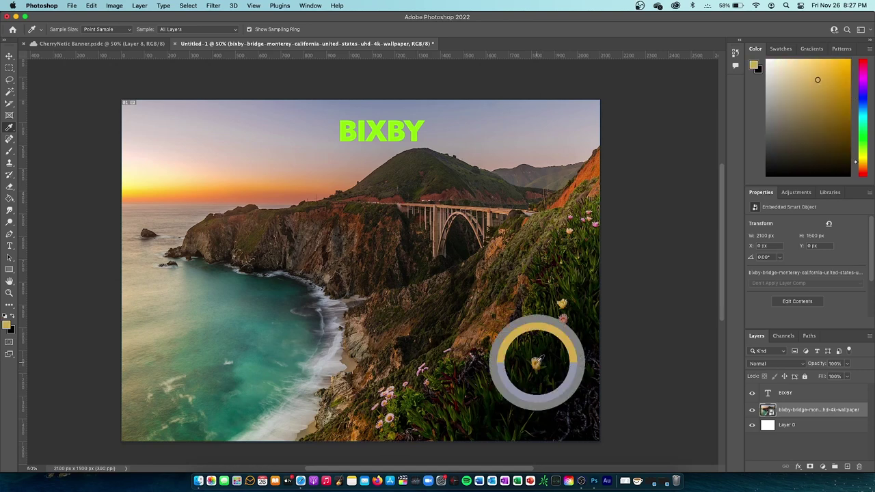
{"action": "left_click_drag", "start_coordinate": [537, 363], "coordinate": [536, 362]}
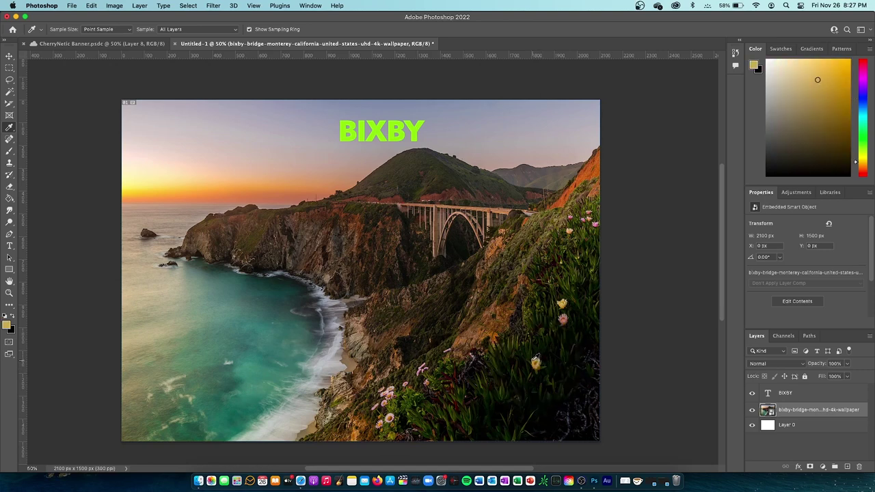
- Select the Spot Healing Brush and rasterize the Bixby smart-object photo layer
{"action": "left_click", "coordinate": [10, 139]}
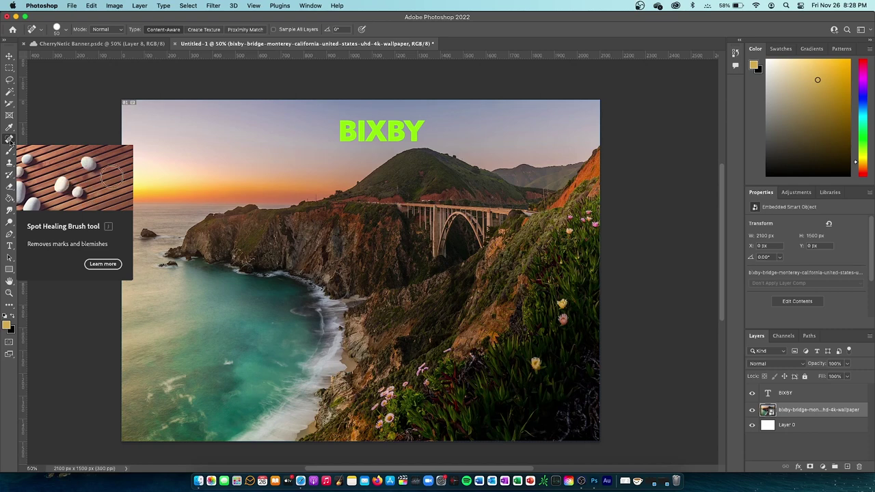
{"action": "left_click", "coordinate": [437, 206]}
{"action": "left_click", "coordinate": [463, 196]}
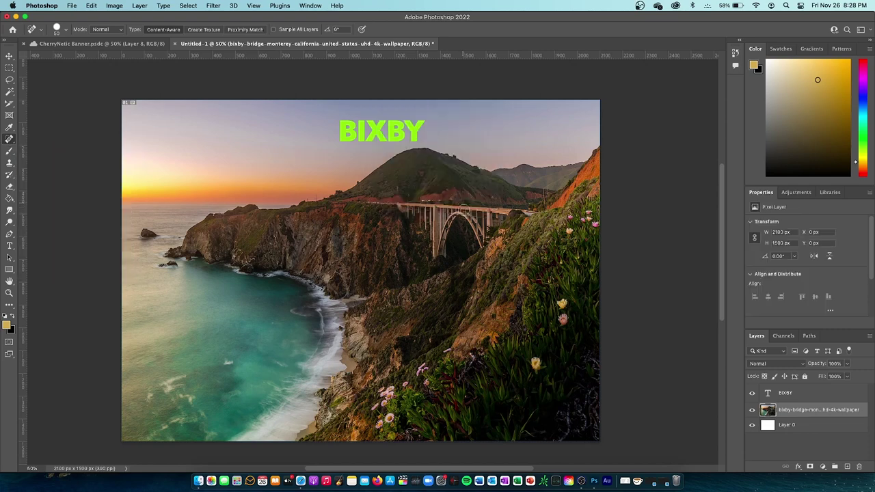
- Heal the bridge off the hillside, then undo the strokes until the bridge reappears
{"action": "mouse_move", "coordinate": [408, 207]}
{"action": "left_mouse_down"}
{"action": "mouse_move", "coordinate": [436, 253]}
{"action": "mouse_move", "coordinate": [434, 212]}
{"action": "mouse_move", "coordinate": [404, 207]}
{"action": "mouse_move", "coordinate": [427, 229]}
{"action": "mouse_move", "coordinate": [410, 214]}
{"action": "mouse_move", "coordinate": [444, 226]}
{"action": "mouse_move", "coordinate": [454, 214]}
{"action": "mouse_move", "coordinate": [472, 220]}
{"action": "mouse_move", "coordinate": [486, 244]}
{"action": "mouse_move", "coordinate": [529, 214]}
{"action": "mouse_move", "coordinate": [437, 206]}
{"action": "mouse_move", "coordinate": [445, 231]}
{"action": "mouse_move", "coordinate": [459, 215]}
{"action": "mouse_move", "coordinate": [488, 230]}
{"action": "mouse_move", "coordinate": [503, 217]}
{"action": "mouse_move", "coordinate": [487, 220]}
{"action": "mouse_move", "coordinate": [521, 209]}
{"action": "left_mouse_up"}
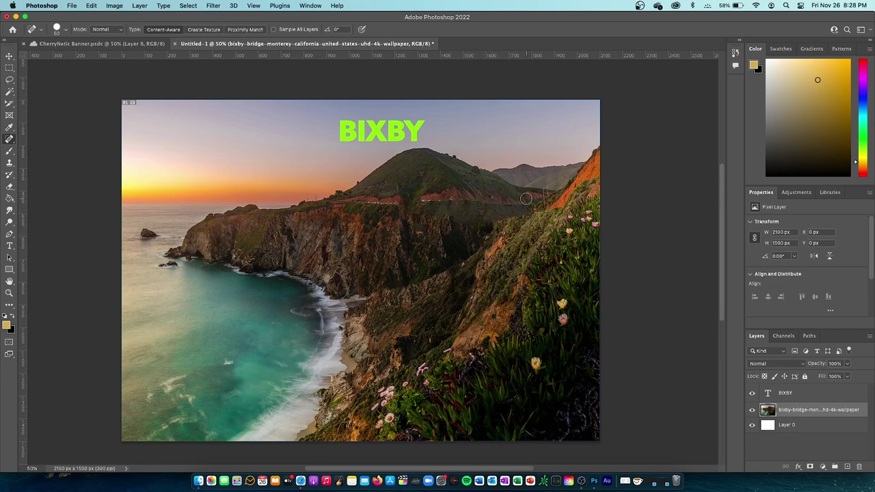
{"action": "left_click_drag", "start_coordinate": [510, 217], "coordinate": [473, 238]}
{"action": "mouse_move", "coordinate": [476, 225]}
{"action": "left_mouse_down"}
{"action": "mouse_move", "coordinate": [458, 241]}
{"action": "mouse_move", "coordinate": [465, 236]}
{"action": "left_mouse_up"}
{"action": "mouse_move", "coordinate": [470, 229]}
{"action": "left_mouse_down"}
{"action": "mouse_move", "coordinate": [441, 250]}
{"action": "mouse_move", "coordinate": [438, 239]}
{"action": "left_mouse_up"}
{"action": "mouse_move", "coordinate": [419, 225]}
{"action": "left_mouse_down"}
{"action": "mouse_move", "coordinate": [408, 233]}
{"action": "mouse_move", "coordinate": [424, 250]}
{"action": "mouse_move", "coordinate": [396, 232]}
{"action": "mouse_move", "coordinate": [393, 217]}
{"action": "mouse_move", "coordinate": [485, 240]}
{"action": "left_mouse_up"}
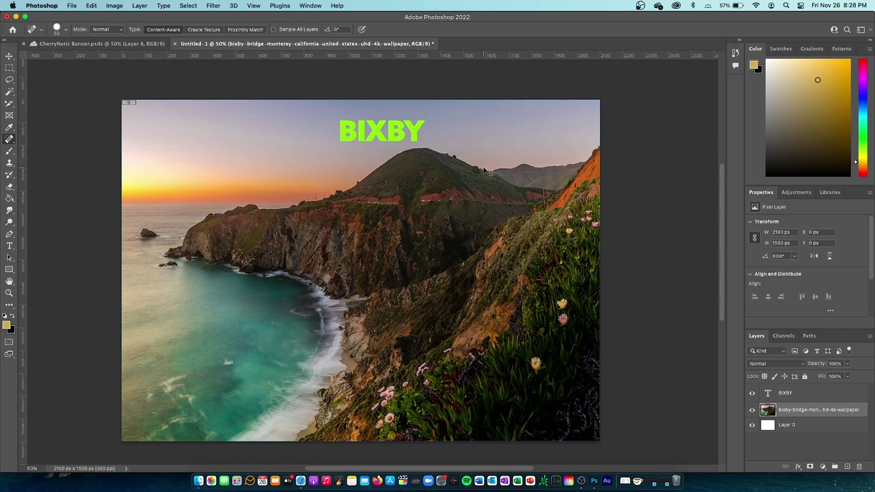
{"action": "key", "text": "super+z"}
{"action": "key", "text": "super+z"}
{"action": "key", "text": "super+z"}
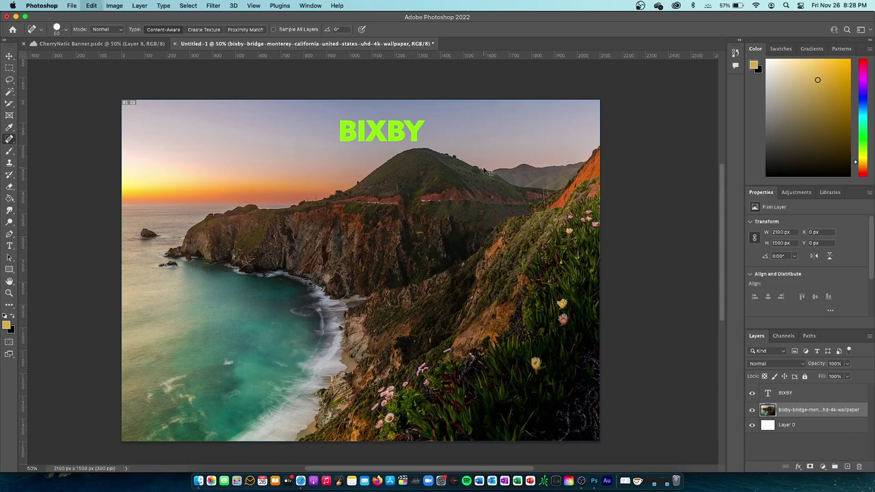
{"action": "key", "text": "super+z"}
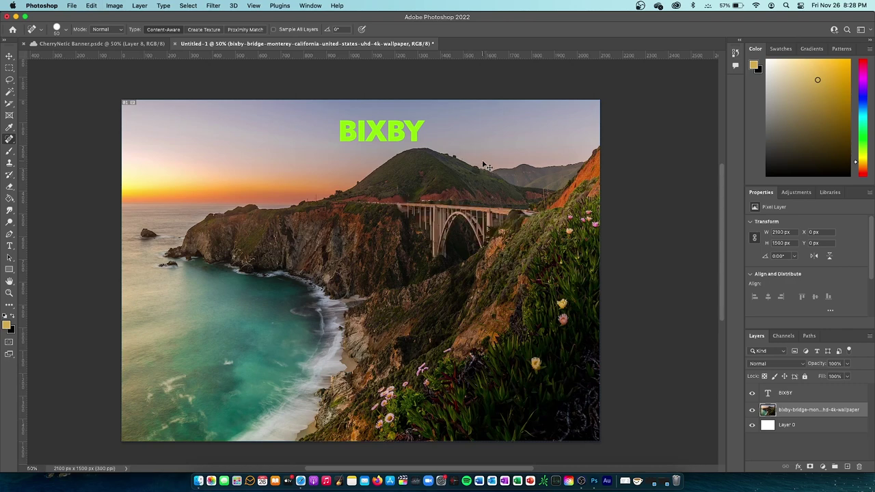
- Set up the Brush tool at size 80 and adjust its opacity value
{"action": "left_click", "coordinate": [9, 151]}
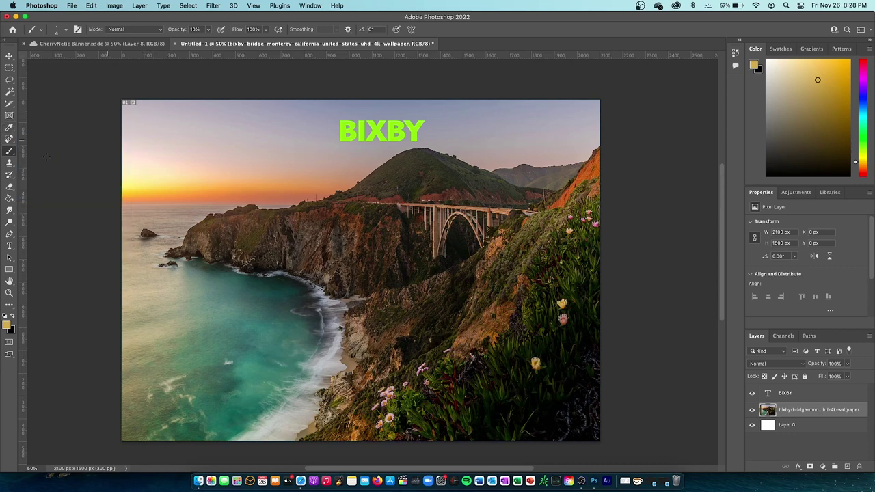
{"action": "right_click", "coordinate": [9, 156]}
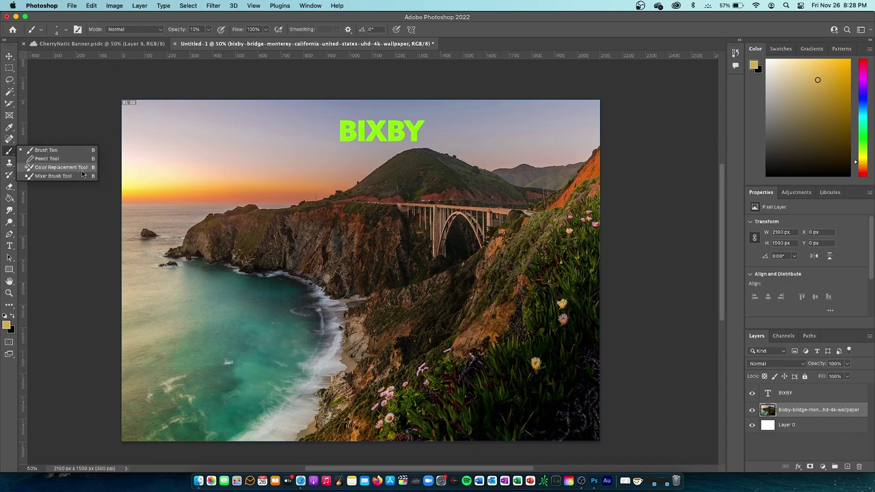
{"action": "left_click", "coordinate": [95, 99]}
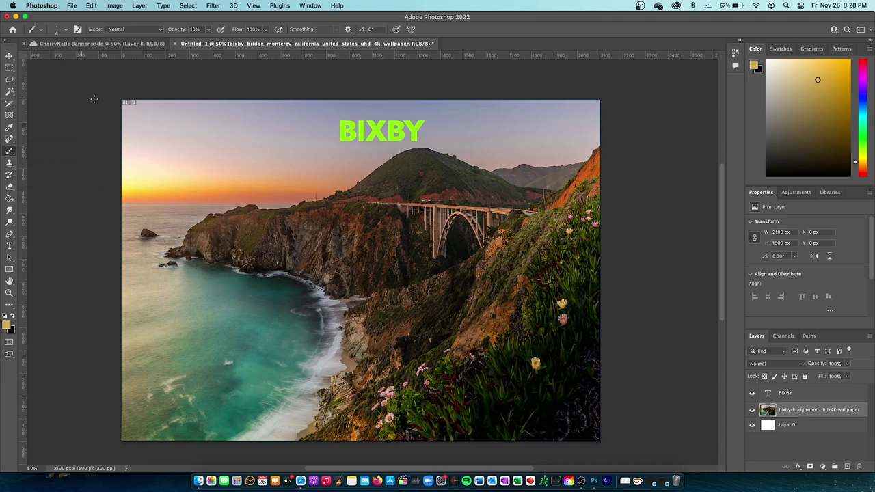
{"action": "key", "text": "t"}
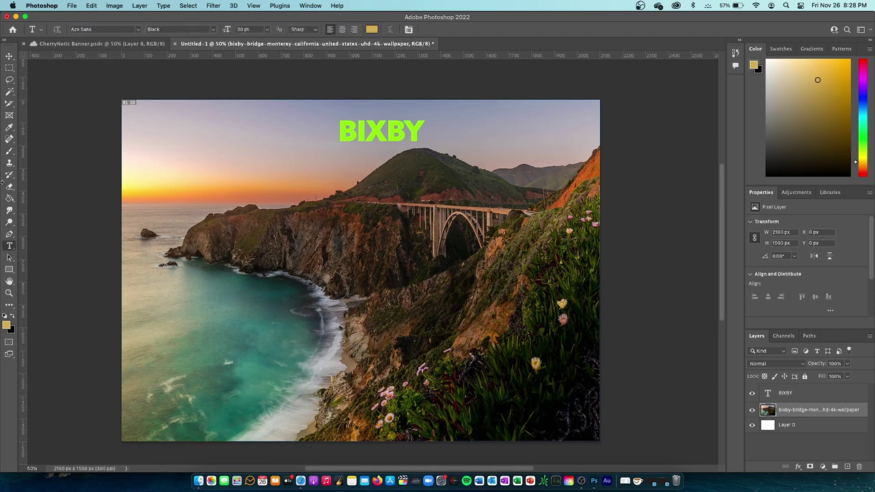
{"action": "left_click", "coordinate": [11, 153]}
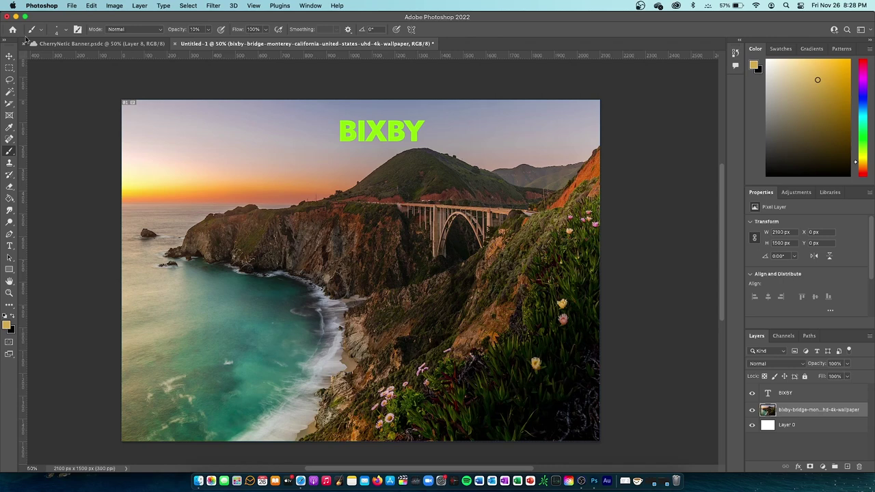
{"action": "key", "text": "bracketright"}
{"action": "key", "text": "bracketright"}
{"action": "key", "text": "bracketright"}
{"action": "key", "text": "bracketright"}
{"action": "key", "text": "bracketright"}
{"action": "key", "text": "bracketright"}
{"action": "key", "text": "bracketright"}
{"action": "key", "text": "bracketright"}
{"action": "key", "text": "bracketright"}
{"action": "key", "text": "bracketright"}
{"action": "key", "text": "bracketright"}
{"action": "key", "text": "bracketright"}
{"action": "key", "text": "bracketright"}
{"action": "key", "text": "bracketright"}
{"action": "key", "text": "bracketright"}
{"action": "key", "text": "bracketright"}
{"action": "key", "text": "bracketright"}
{"action": "key", "text": "bracketleft"}
{"action": "key", "text": "bracketleft"}
{"action": "key", "text": "bracketleft"}
{"action": "key", "text": "bracketleft"}
{"action": "key", "text": "bracketleft"}
{"action": "key", "text": "bracketleft"}
{"action": "left_click", "coordinate": [66, 30]}
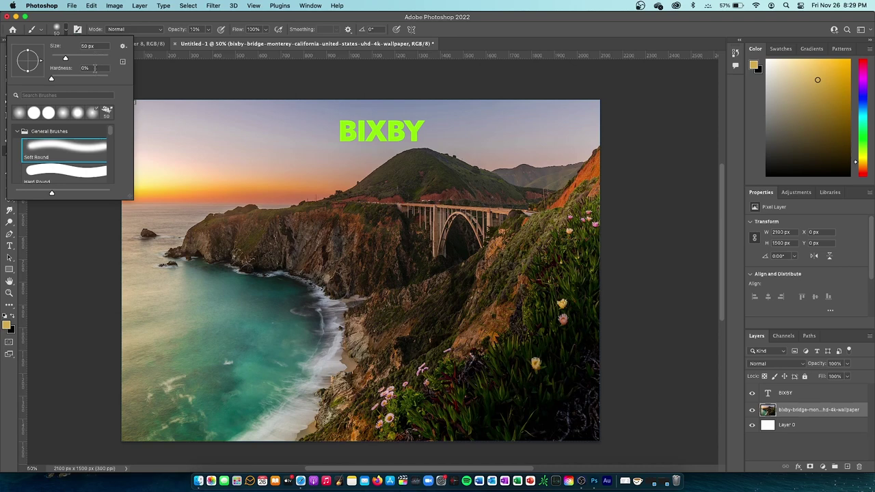
{"action": "left_click", "coordinate": [251, 64]}
{"action": "left_click", "coordinate": [195, 29]}
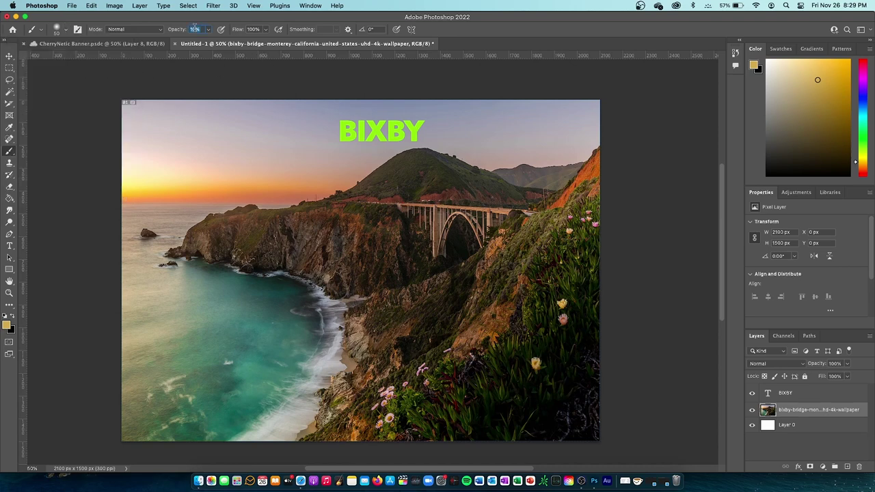
{"action": "type", "text": "1"}
- Paint a trial white stroke over the bridge, then undo it
{"action": "left_click_drag", "start_coordinate": [793, 88], "coordinate": [766, 60]}
{"action": "mouse_move", "coordinate": [422, 207]}
{"action": "left_mouse_down"}
{"action": "mouse_move", "coordinate": [459, 215]}
{"action": "mouse_move", "coordinate": [484, 242]}
{"action": "mouse_move", "coordinate": [503, 214]}
{"action": "mouse_move", "coordinate": [520, 207]}
{"action": "mouse_move", "coordinate": [538, 216]}
{"action": "left_mouse_up"}
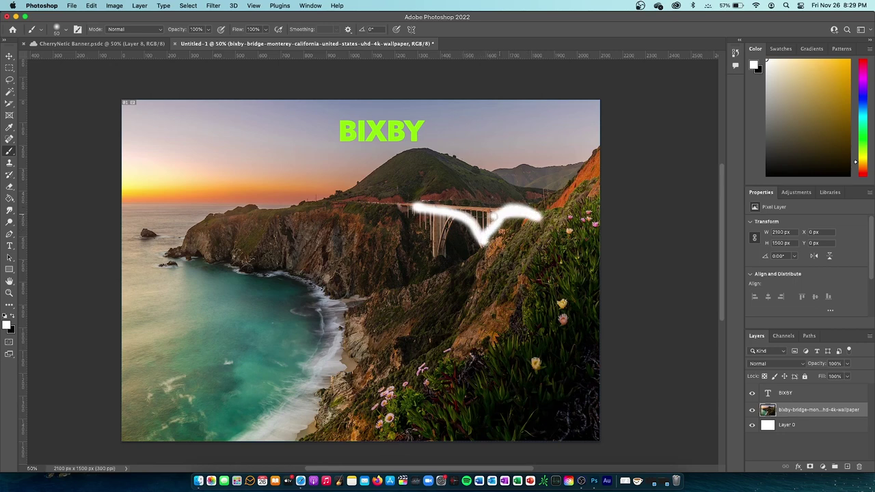
{"action": "key", "text": "super+z"}
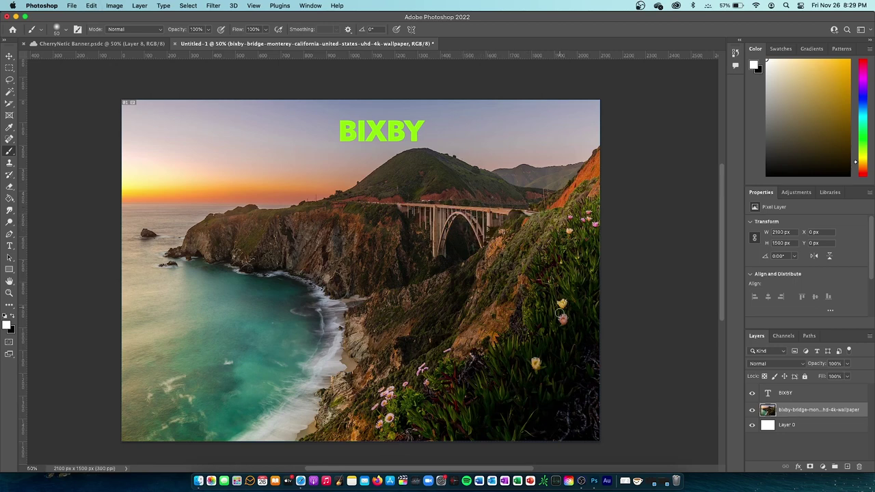
- Sample the tan colour from a wildflower with the Eyedropper
{"action": "key", "text": "t"}
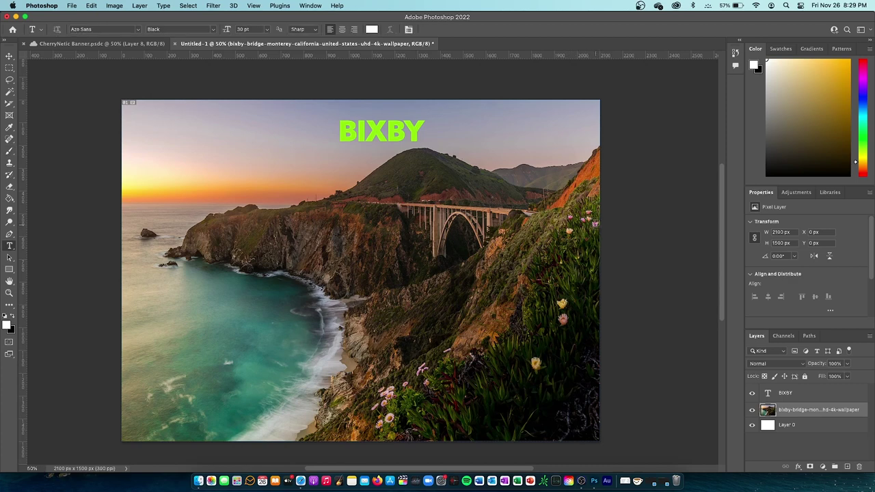
{"action": "key", "text": "i"}
{"action": "left_click", "coordinate": [536, 365]}
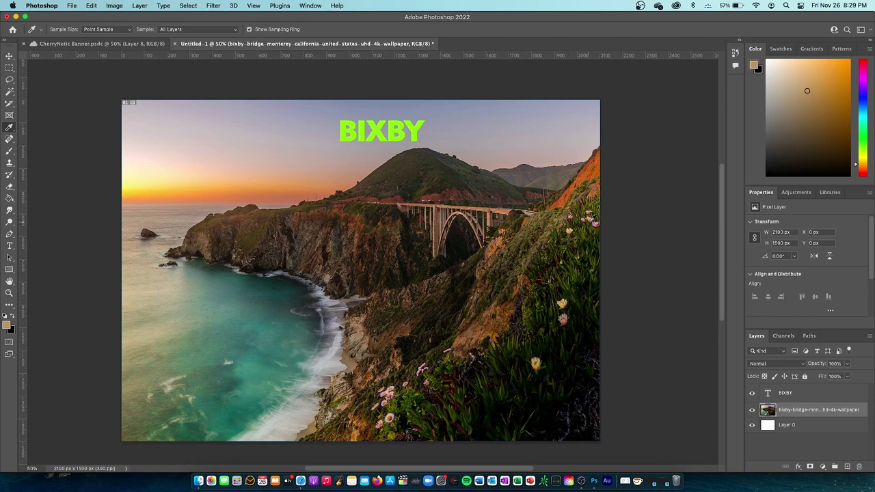
{"action": "key", "text": "b"}
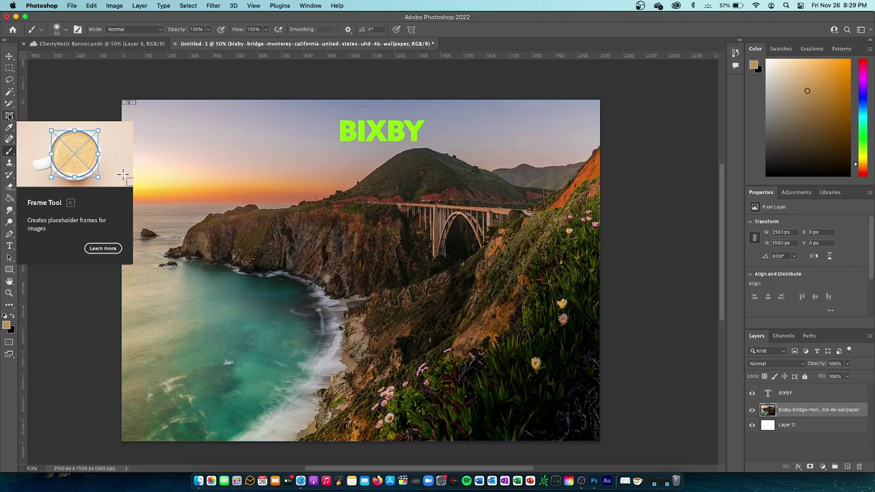
{"action": "right_click", "coordinate": [9, 151]}
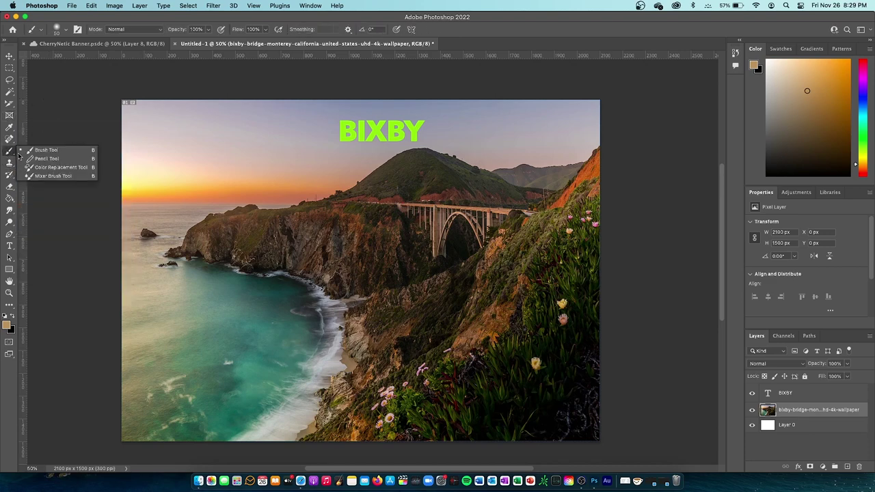
{"action": "left_click", "coordinate": [53, 158]}
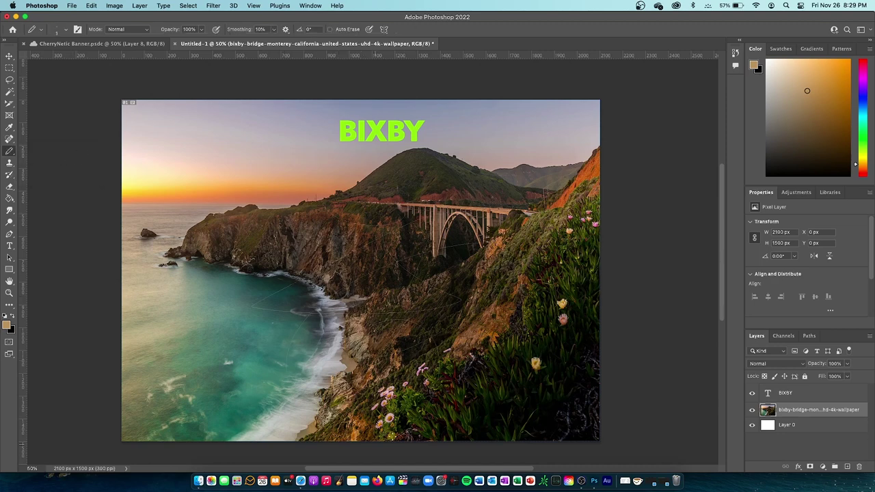
{"action": "key", "text": "super+z"}
{"action": "key", "text": "super+z"}
{"action": "right_click", "coordinate": [5, 152]}
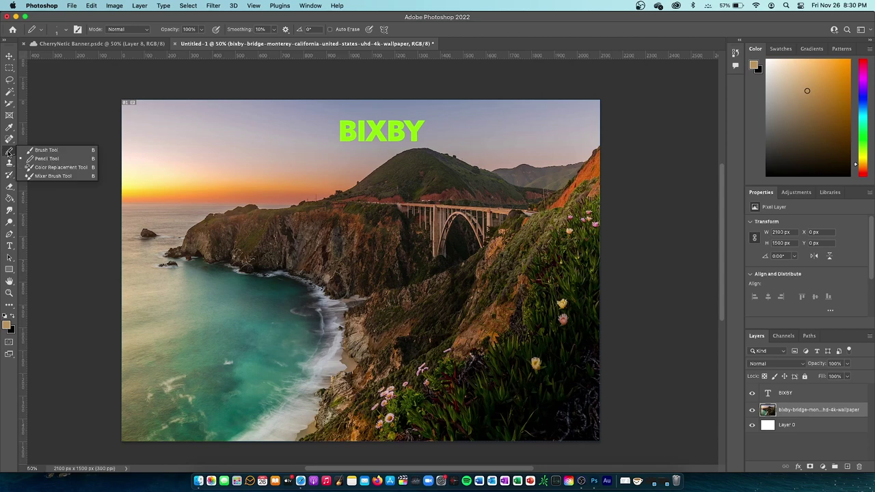
{"action": "left_click", "coordinate": [60, 167]}
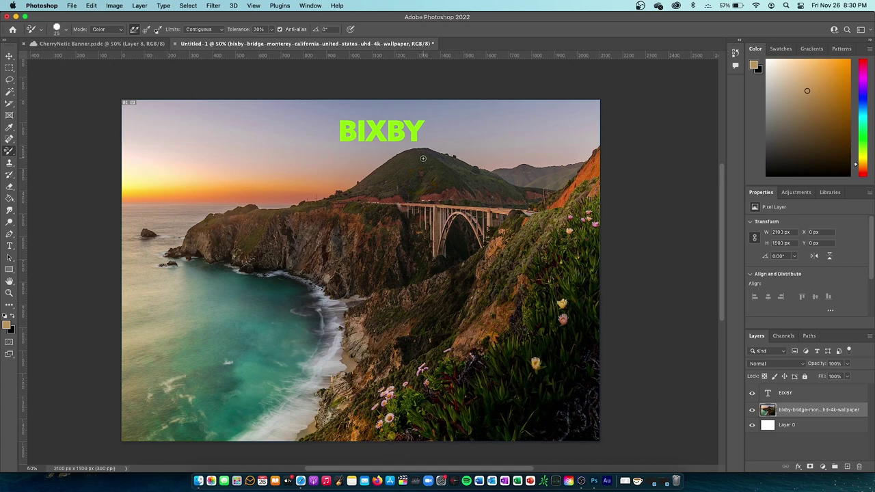
{"action": "left_click_drag", "start_coordinate": [423, 158], "coordinate": [704, 176]}
{"action": "mouse_move", "coordinate": [434, 135]}
{"action": "left_mouse_down"}
{"action": "mouse_move", "coordinate": [403, 145]}
{"action": "mouse_move", "coordinate": [448, 162]}
{"action": "left_mouse_up"}
{"action": "key", "text": "super+z"}
{"action": "left_click_drag", "start_coordinate": [424, 150], "coordinate": [409, 178]}
{"action": "key", "text": "super+z"}
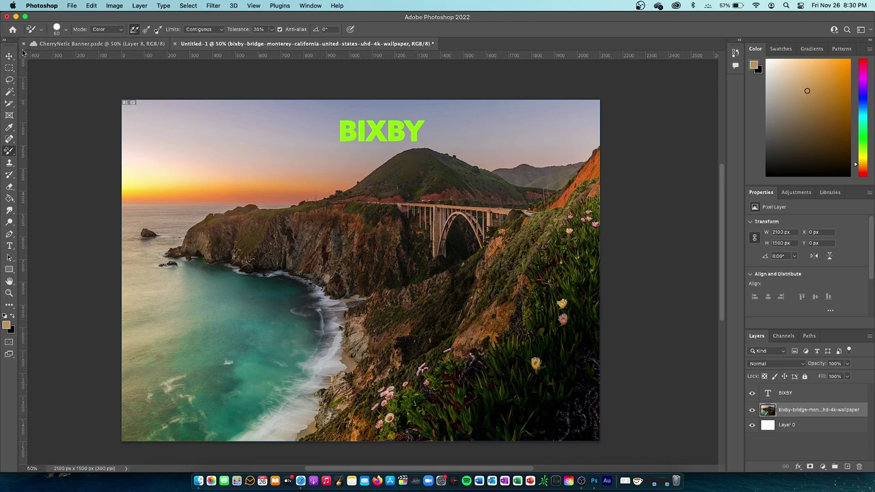
{"action": "left_click", "coordinate": [10, 67]}
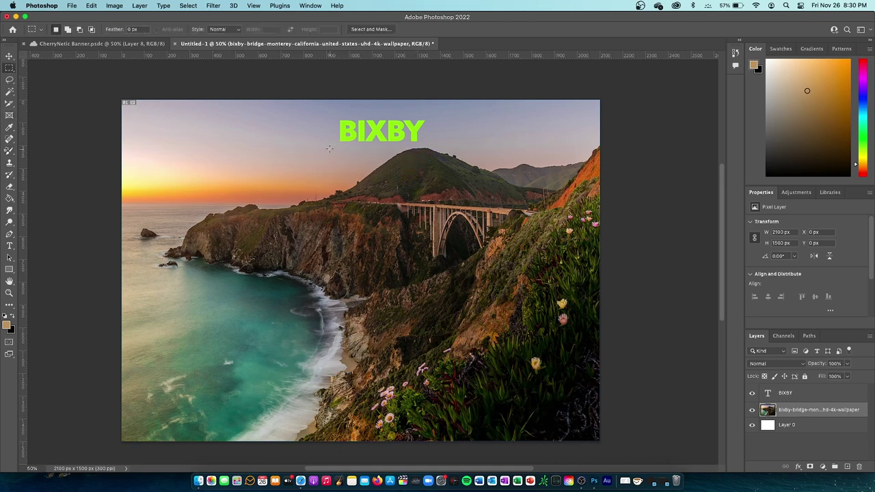
- Select the green hill beneath BIXBY with the Object Selection Tool
{"action": "left_click_drag", "start_coordinate": [330, 148], "coordinate": [528, 208]}
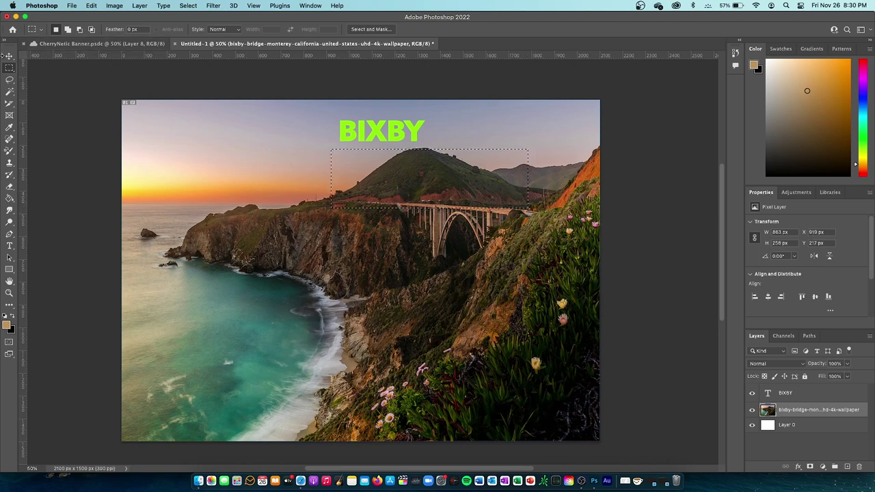
{"action": "key", "text": "super+d"}
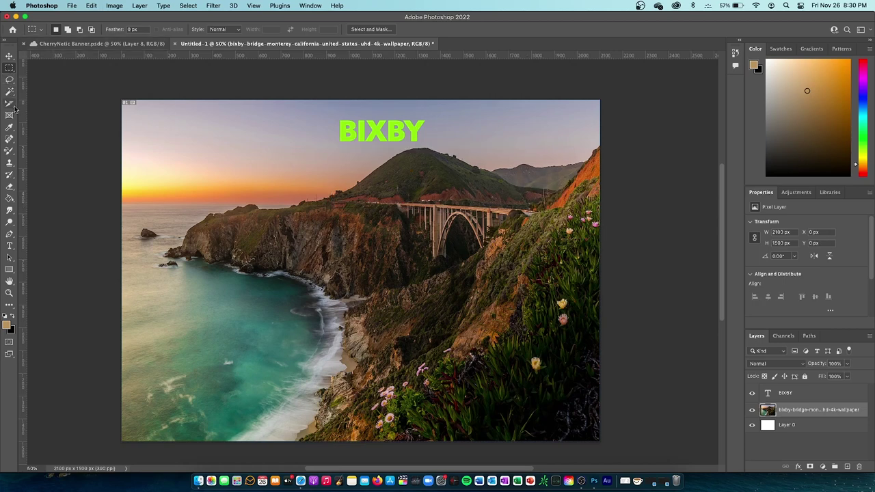
{"action": "left_click", "coordinate": [9, 92]}
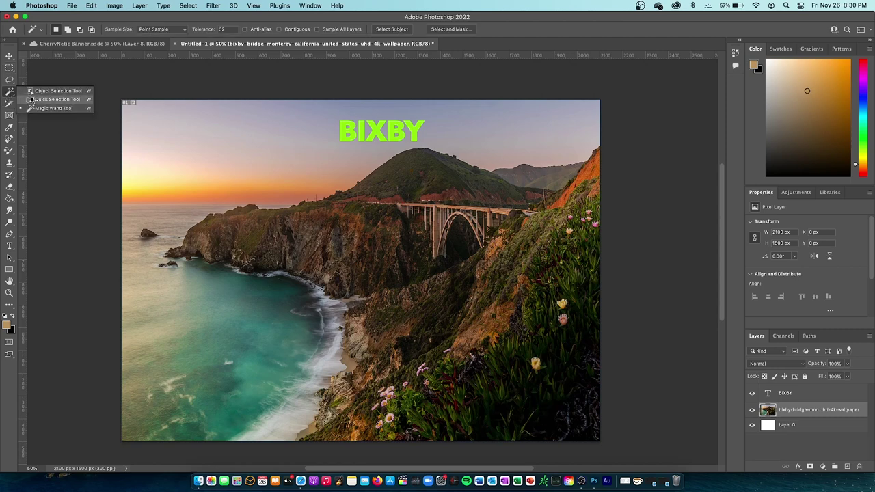
{"action": "left_click", "coordinate": [55, 99]}
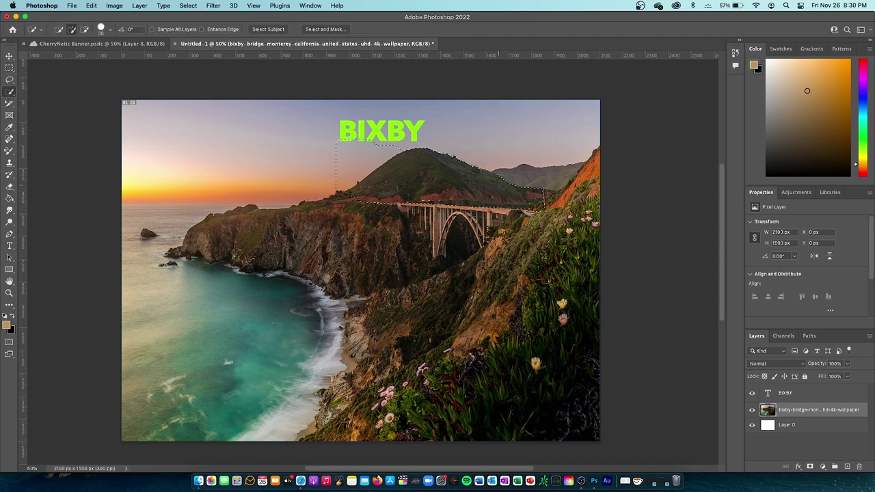
{"action": "key", "text": "super+z"}
{"action": "left_click", "coordinate": [9, 92]}
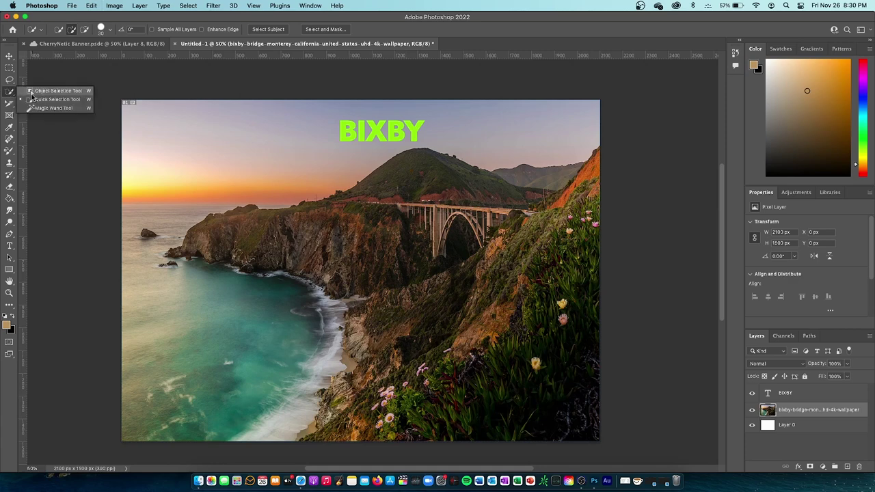
{"action": "left_click", "coordinate": [31, 92]}
{"action": "mouse_move", "coordinate": [340, 142]}
{"action": "left_mouse_down"}
{"action": "mouse_move", "coordinate": [386, 147]}
{"action": "mouse_move", "coordinate": [541, 205]}
{"action": "mouse_move", "coordinate": [527, 204]}
{"action": "mouse_move", "coordinate": [537, 199]}
{"action": "left_mouse_up"}
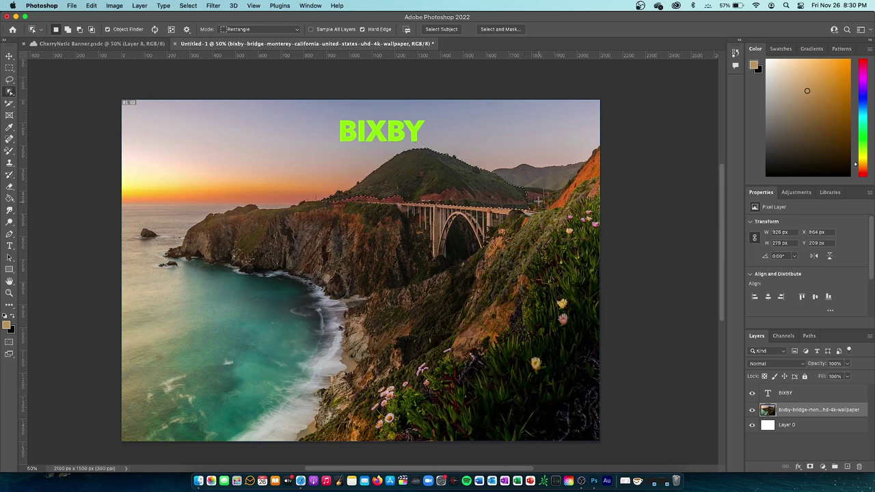
- Recolour the selected hill brownish gold with the Color Replacement Tool
{"action": "left_click", "coordinate": [9, 152]}
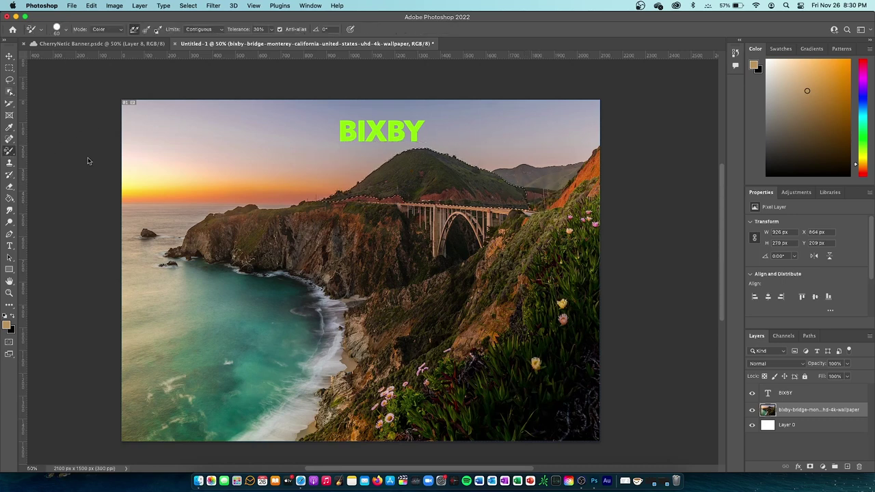
{"action": "mouse_move", "coordinate": [415, 171]}
{"action": "left_mouse_down"}
{"action": "mouse_move", "coordinate": [386, 160]}
{"action": "mouse_move", "coordinate": [533, 193]}
{"action": "mouse_move", "coordinate": [389, 148]}
{"action": "mouse_move", "coordinate": [559, 190]}
{"action": "mouse_move", "coordinate": [414, 166]}
{"action": "mouse_move", "coordinate": [272, 177]}
{"action": "mouse_move", "coordinate": [385, 198]}
{"action": "mouse_move", "coordinate": [480, 180]}
{"action": "mouse_move", "coordinate": [354, 184]}
{"action": "mouse_move", "coordinate": [476, 208]}
{"action": "mouse_move", "coordinate": [505, 203]}
{"action": "mouse_move", "coordinate": [418, 208]}
{"action": "mouse_move", "coordinate": [516, 199]}
{"action": "mouse_move", "coordinate": [401, 192]}
{"action": "left_mouse_up"}
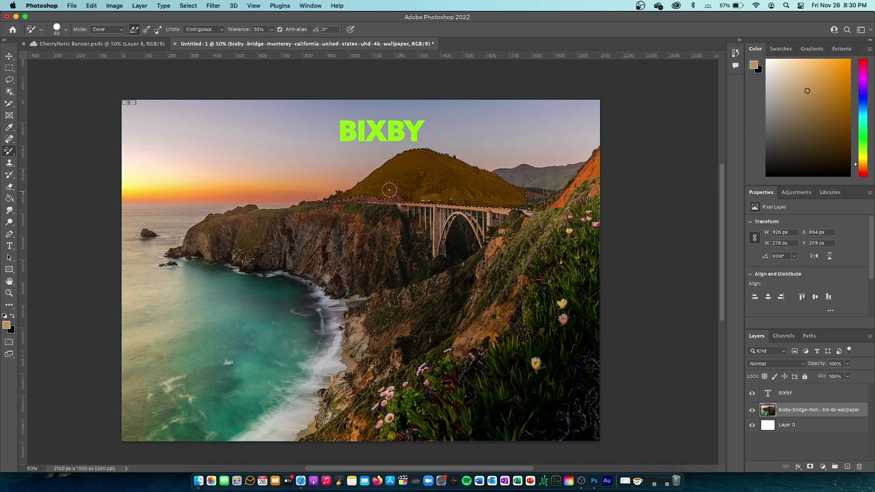
{"action": "right_click", "coordinate": [8, 151]}
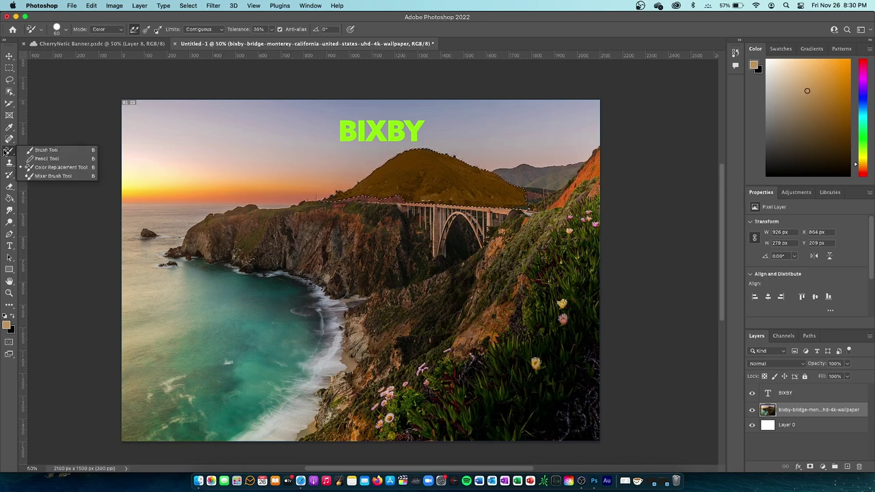
{"action": "left_click", "coordinate": [78, 176]}
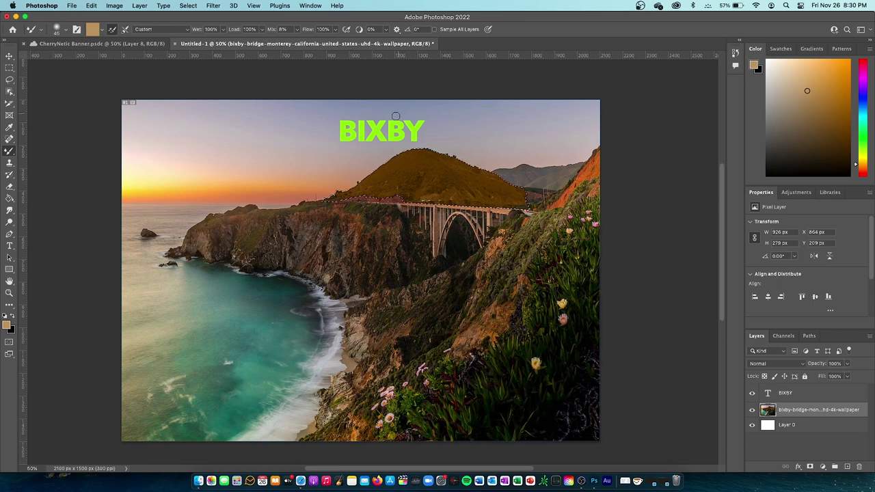
- Undo the hill recolour, then try Mixer Brush smears with a sampled colour and undo them
{"action": "key", "text": "super+z"}
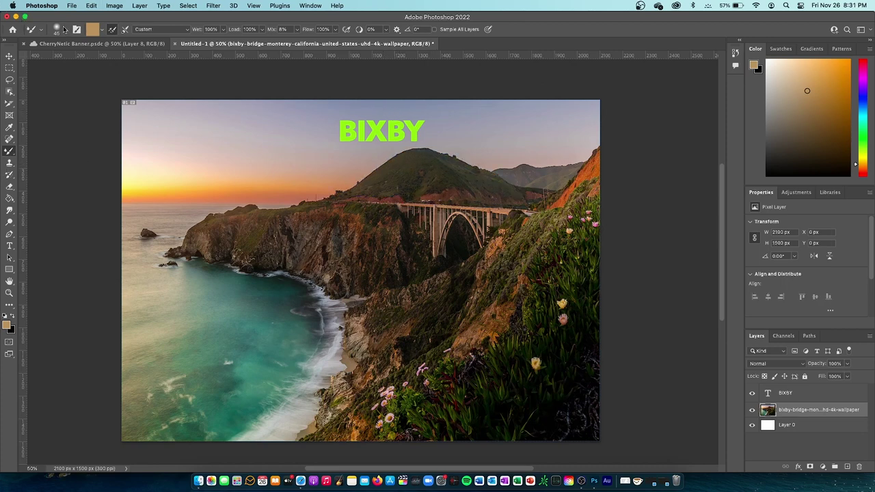
{"action": "left_click_drag", "start_coordinate": [284, 340], "coordinate": [313, 341]}
{"action": "key", "text": "super+z"}
{"action": "left_click", "coordinate": [91, 32]}
{"action": "left_click", "coordinate": [619, 139]}
{"action": "key", "text": "i"}
{"action": "left_click", "coordinate": [348, 365]}
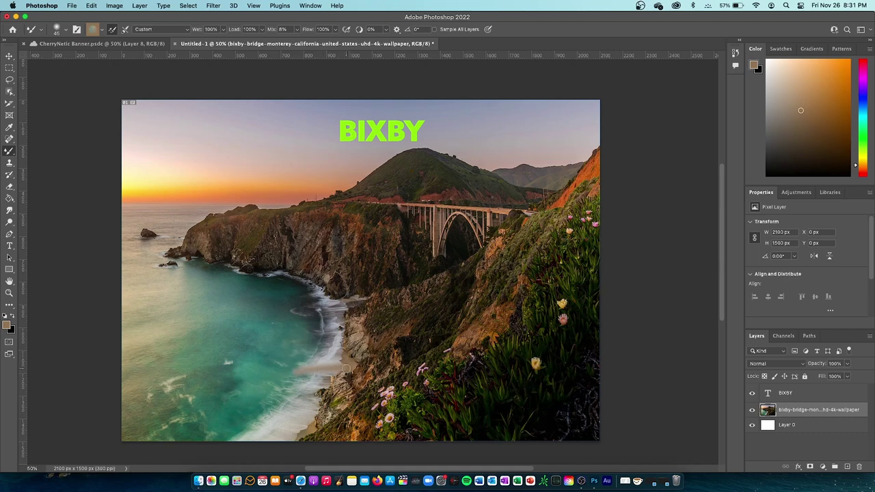
{"action": "key", "text": "super+z"}
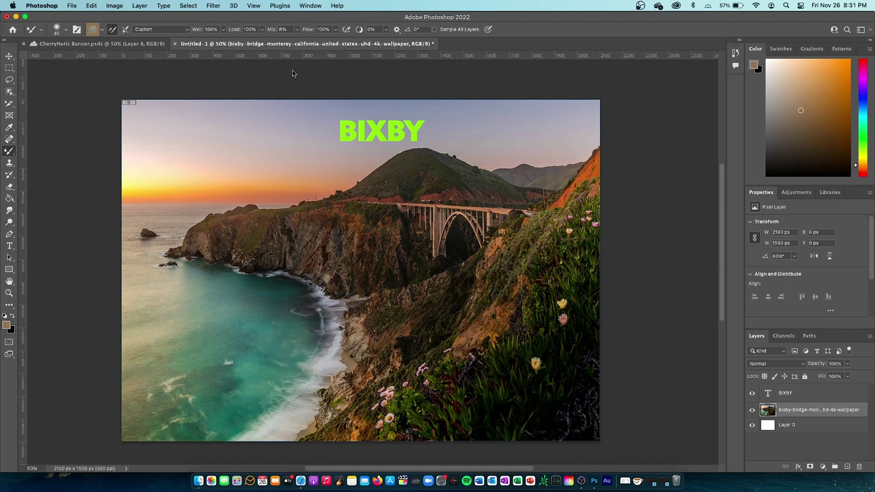
- Pick a wet blender Mixer Brush preset, smudge the beach sand, then undo the smudge
{"action": "left_click", "coordinate": [60, 30]}
{"action": "scroll", "coordinate": [53, 161], "scroll_direction": "down", "scroll_amount": 5}
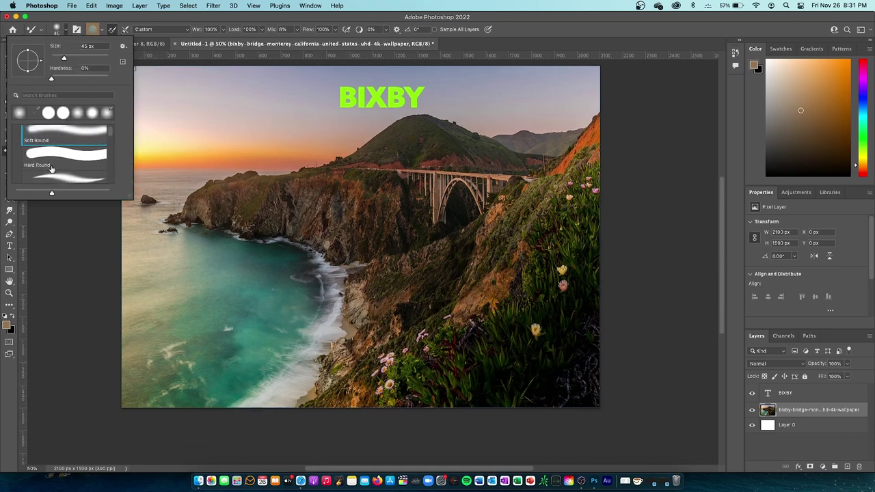
{"action": "scroll", "coordinate": [55, 162], "scroll_direction": "down", "scroll_amount": 6}
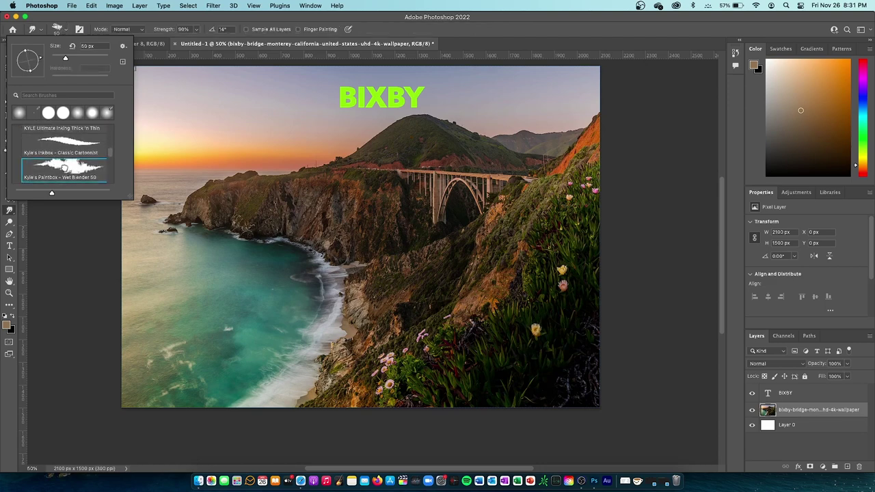
{"action": "left_click", "coordinate": [10, 209]}
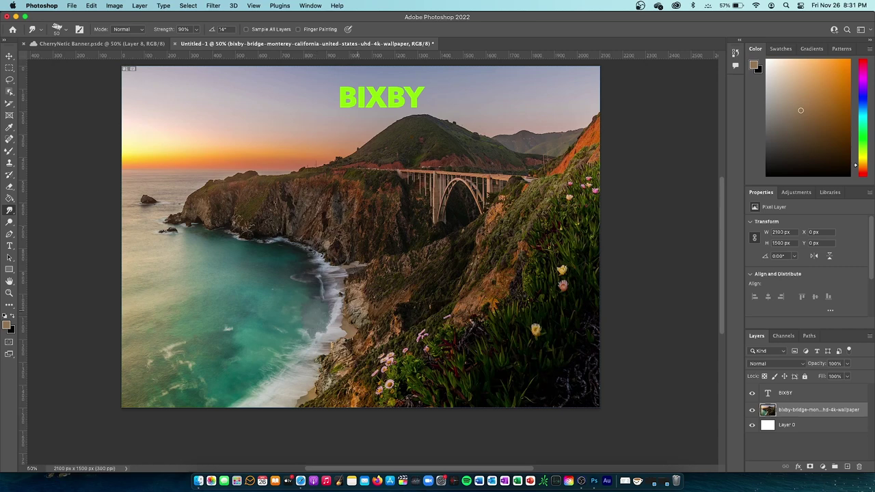
{"action": "scroll", "coordinate": [359, 310], "scroll_direction": "up", "scroll_amount": 1}
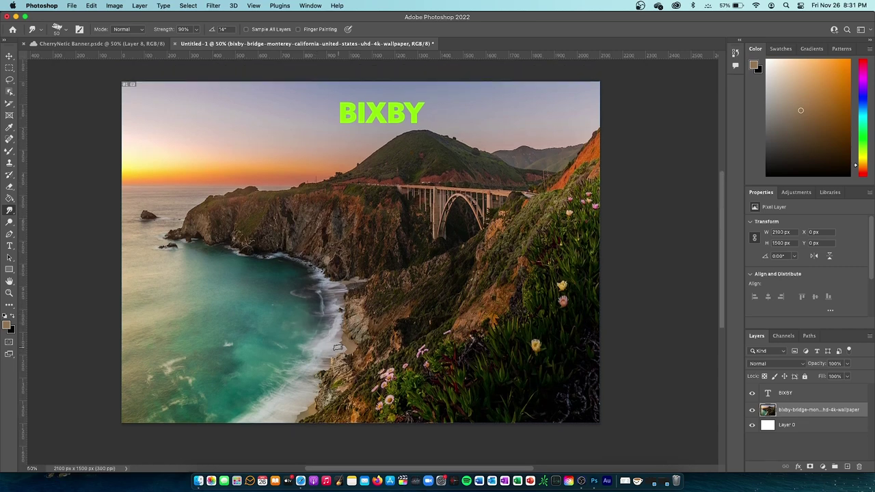
{"action": "mouse_move", "coordinate": [338, 348]}
{"action": "left_mouse_down"}
{"action": "mouse_move", "coordinate": [285, 369]}
{"action": "mouse_move", "coordinate": [273, 406]}
{"action": "mouse_move", "coordinate": [318, 376]}
{"action": "mouse_move", "coordinate": [342, 340]}
{"action": "left_mouse_up"}
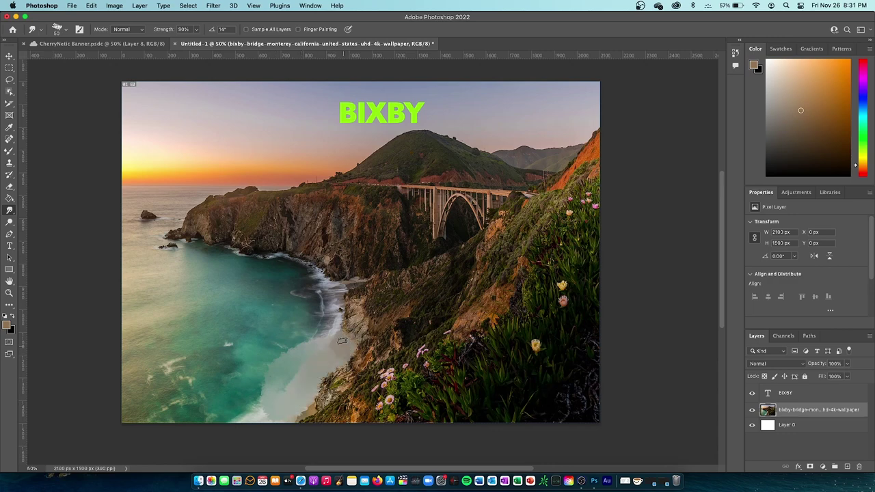
{"action": "key", "text": "super+z"}
{"action": "scroll", "coordinate": [286, 378], "scroll_direction": "up", "scroll_amount": 5}
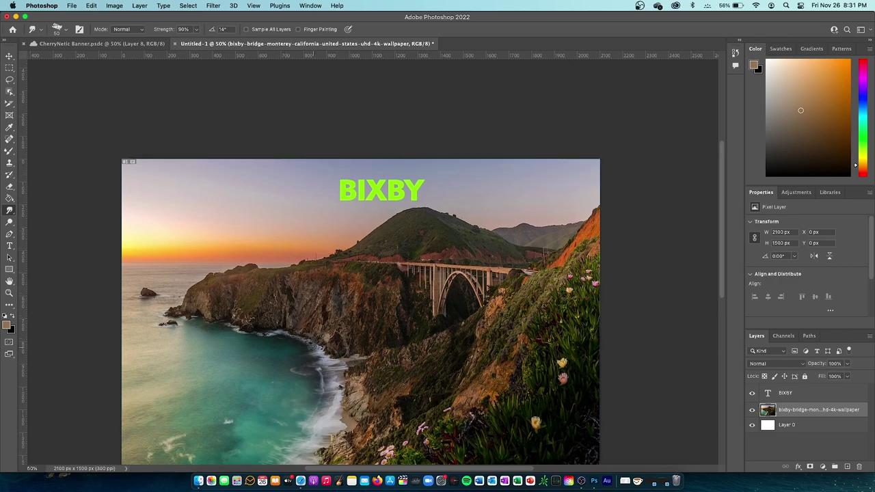
{"action": "scroll", "coordinate": [311, 349], "scroll_direction": "down", "scroll_amount": 4}
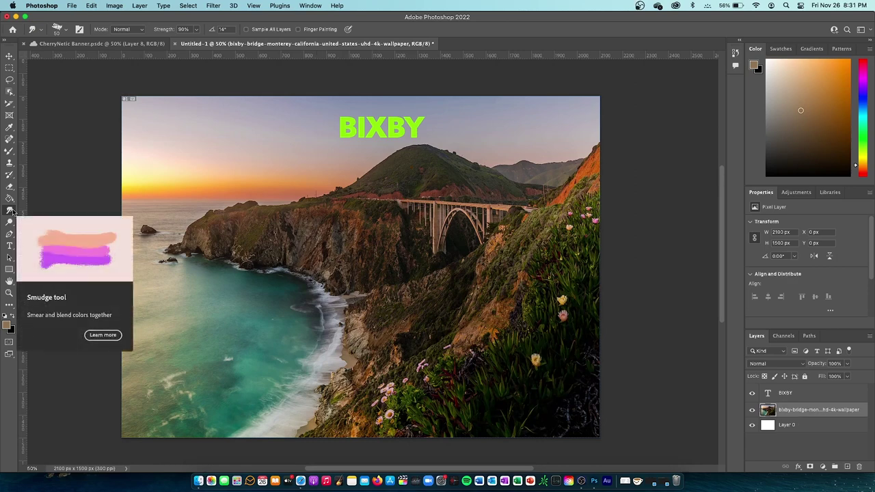
{"action": "left_click", "coordinate": [7, 165]}
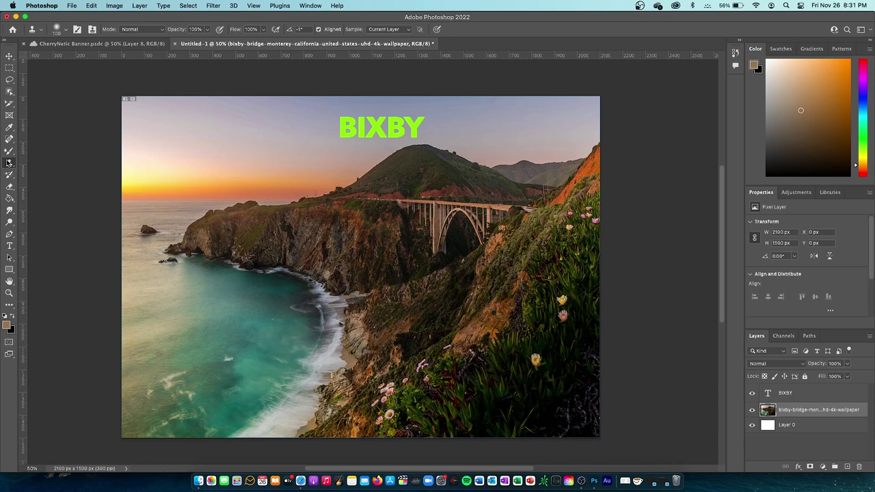
{"action": "left_click", "coordinate": [8, 164]}
{"action": "left_click", "coordinate": [8, 165]}
{"action": "left_click", "coordinate": [165, 233], "text": "alt"}
{"action": "mouse_move", "coordinate": [188, 236]}
{"action": "left_mouse_down"}
{"action": "mouse_move", "coordinate": [225, 232]}
{"action": "mouse_move", "coordinate": [229, 216]}
{"action": "mouse_move", "coordinate": [208, 241]}
{"action": "mouse_move", "coordinate": [238, 233]}
{"action": "left_mouse_up"}
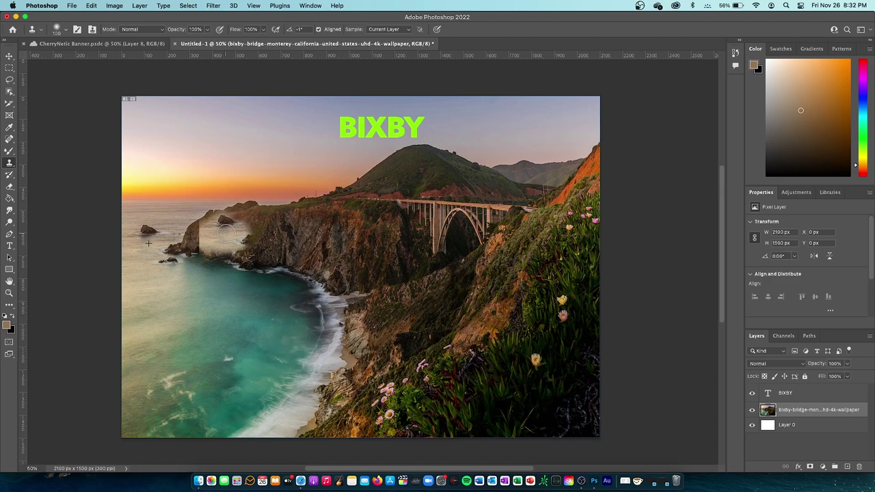
{"action": "mouse_move", "coordinate": [226, 233]}
{"action": "left_mouse_down"}
{"action": "mouse_move", "coordinate": [228, 218]}
{"action": "mouse_move", "coordinate": [179, 250]}
{"action": "mouse_move", "coordinate": [240, 217]}
{"action": "mouse_move", "coordinate": [324, 214]}
{"action": "mouse_move", "coordinate": [392, 233]}
{"action": "mouse_move", "coordinate": [404, 254]}
{"action": "mouse_move", "coordinate": [392, 260]}
{"action": "mouse_move", "coordinate": [311, 222]}
{"action": "mouse_move", "coordinate": [269, 233]}
{"action": "mouse_move", "coordinate": [288, 212]}
{"action": "mouse_move", "coordinate": [322, 231]}
{"action": "mouse_move", "coordinate": [252, 238]}
{"action": "mouse_move", "coordinate": [273, 255]}
{"action": "mouse_move", "coordinate": [299, 233]}
{"action": "mouse_move", "coordinate": [259, 229]}
{"action": "mouse_move", "coordinate": [269, 245]}
{"action": "mouse_move", "coordinate": [267, 218]}
{"action": "left_mouse_up"}
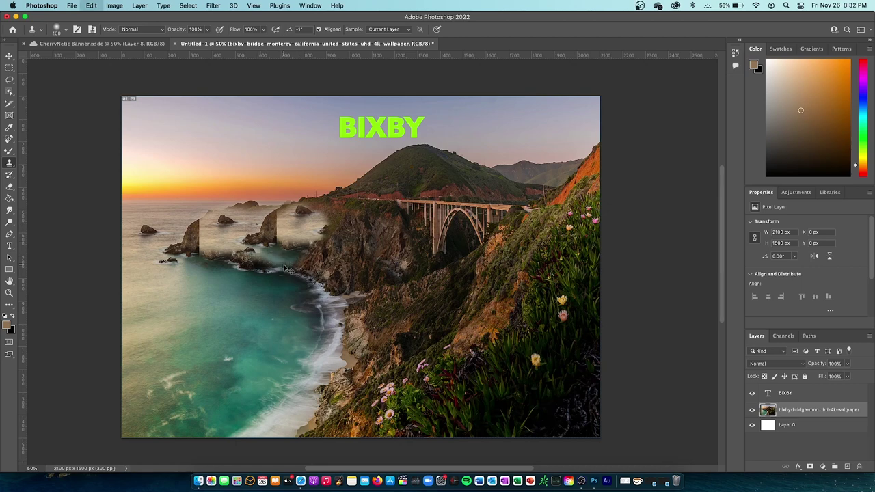
{"action": "key", "text": "super+z"}
{"action": "key", "text": "super+z"}
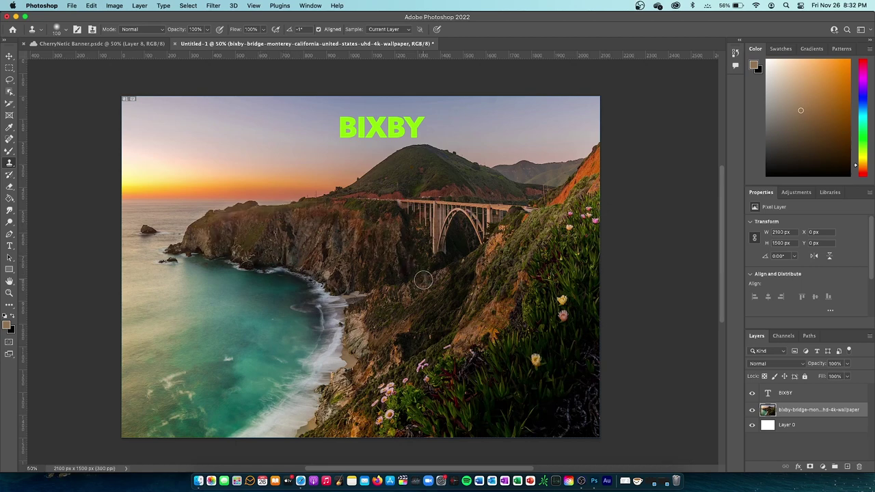
- Stamp the leaf pattern over the bird dots in the sky with the Pattern Stamp Tool
{"action": "right_click", "coordinate": [10, 163]}
{"action": "left_click", "coordinate": [55, 170]}
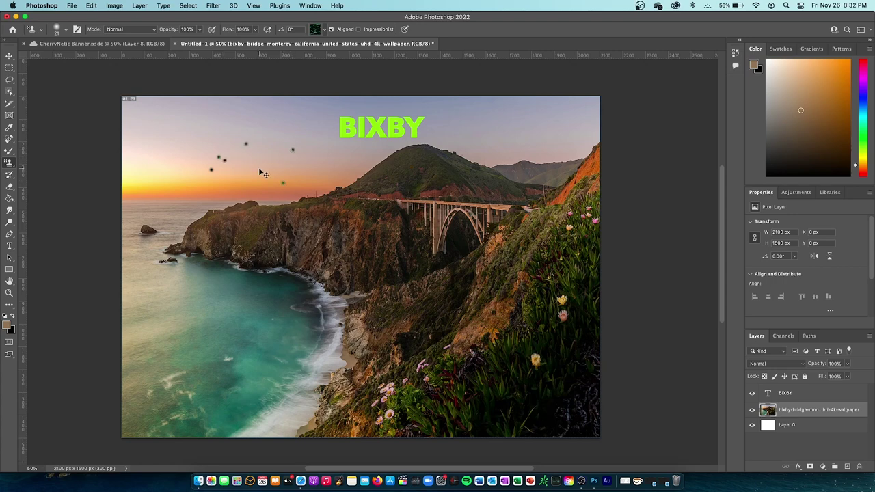
{"action": "left_click", "coordinate": [246, 143]}
{"action": "left_click", "coordinate": [282, 183]}
{"action": "left_click", "coordinate": [293, 149]}
{"action": "left_click", "coordinate": [224, 160]}
{"action": "left_click", "coordinate": [219, 157]}
{"action": "left_click", "coordinate": [212, 169]}
- Enlarge the brush to 200, paint a leaf-pattern oval across the sky, then undo the pattern
{"action": "left_click_drag", "start_coordinate": [191, 124], "coordinate": [189, 139]}
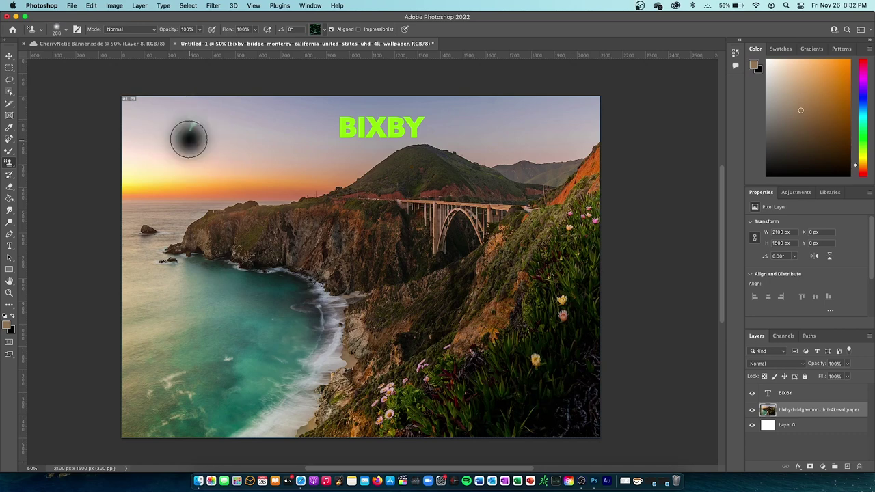
{"action": "left_click", "coordinate": [253, 140]}
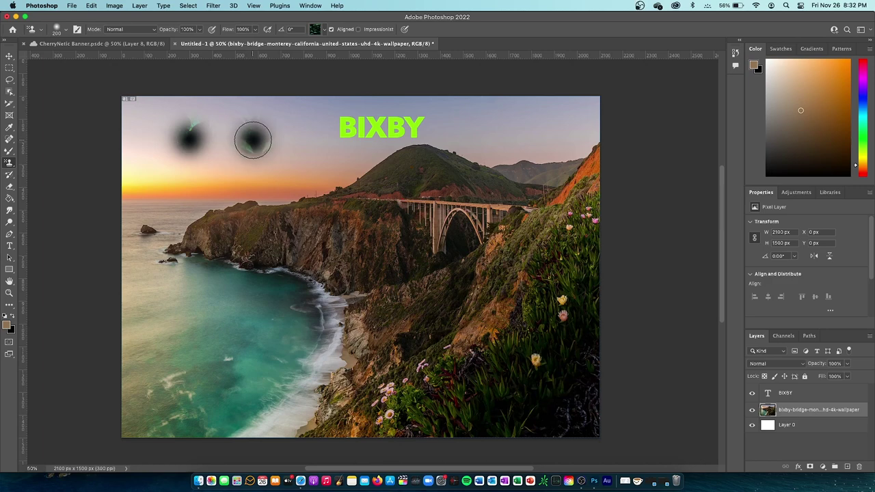
{"action": "mouse_move", "coordinate": [284, 149]}
{"action": "left_mouse_down"}
{"action": "mouse_move", "coordinate": [246, 154]}
{"action": "mouse_move", "coordinate": [244, 141]}
{"action": "mouse_move", "coordinate": [212, 166]}
{"action": "mouse_move", "coordinate": [184, 167]}
{"action": "left_mouse_up"}
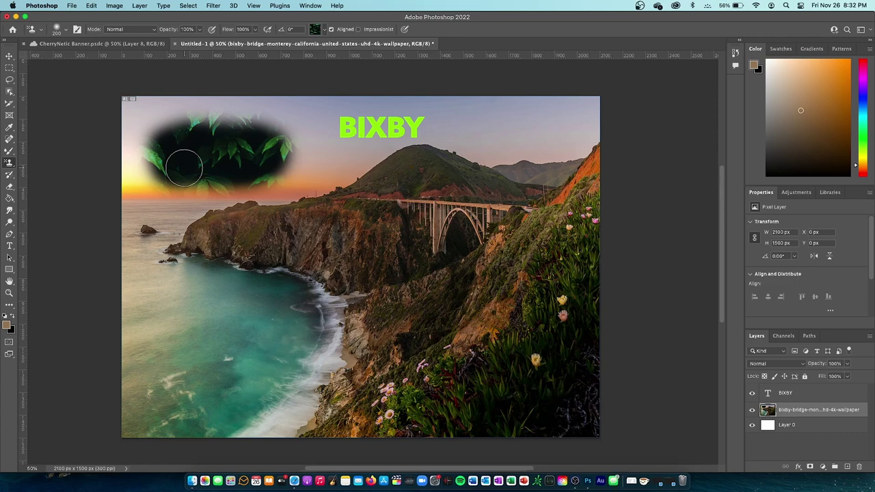
{"action": "key", "text": "super+z"}
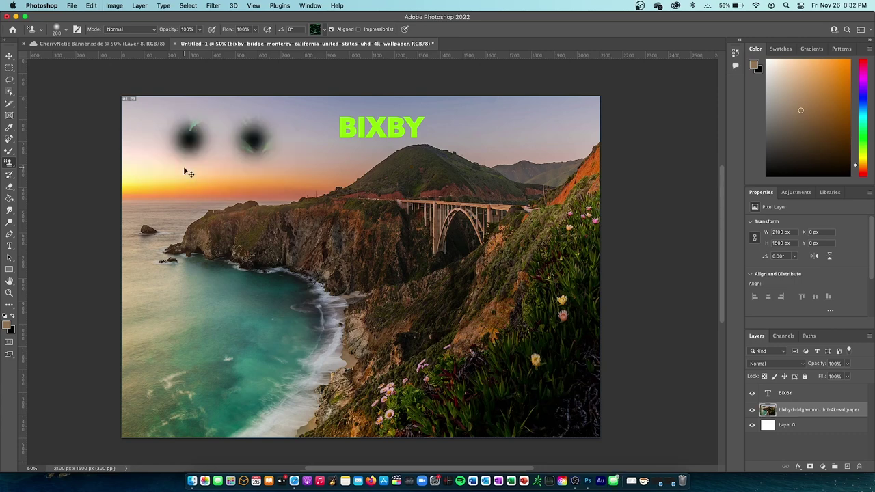
{"action": "key", "text": "super+z"}
{"action": "key", "text": "super+z"}
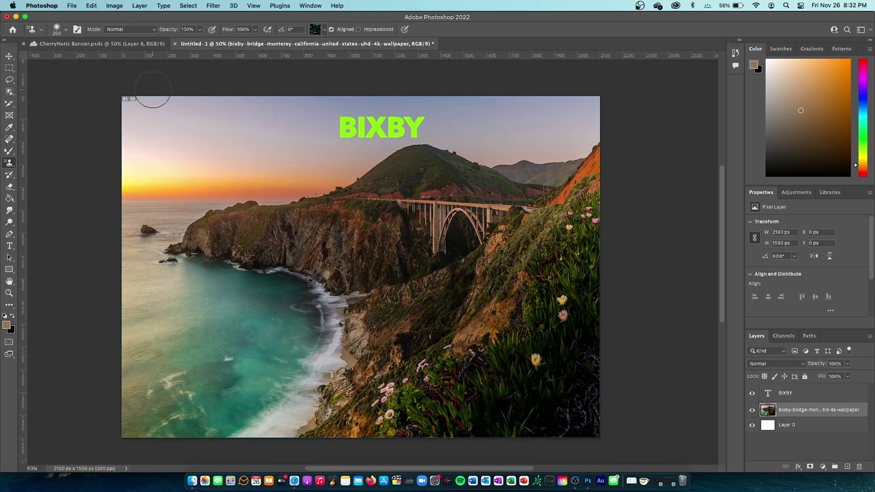
{"action": "right_click", "coordinate": [7, 164]}
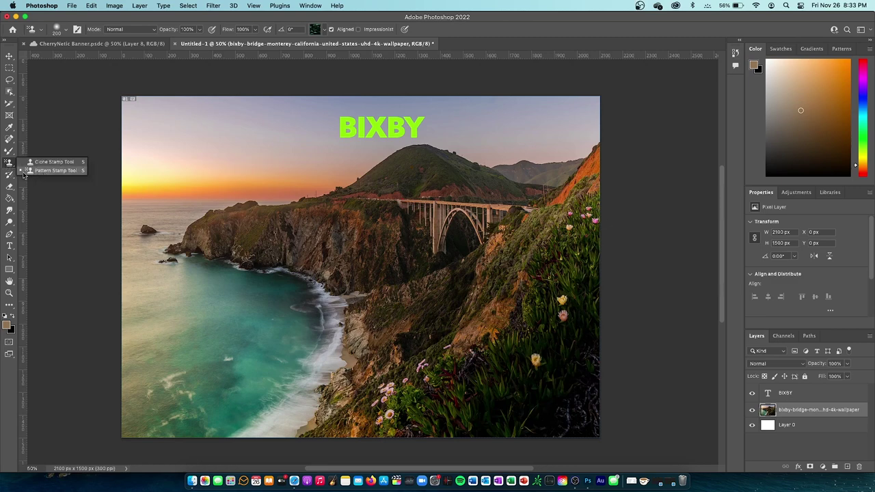
{"action": "left_click", "coordinate": [10, 174]}
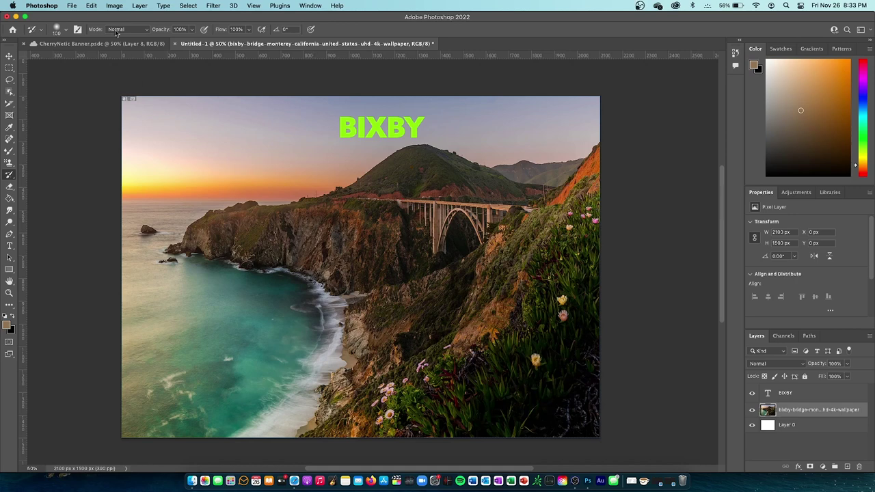
- Open the History panel to show the list of editing states
{"action": "left_click", "coordinate": [9, 175]}
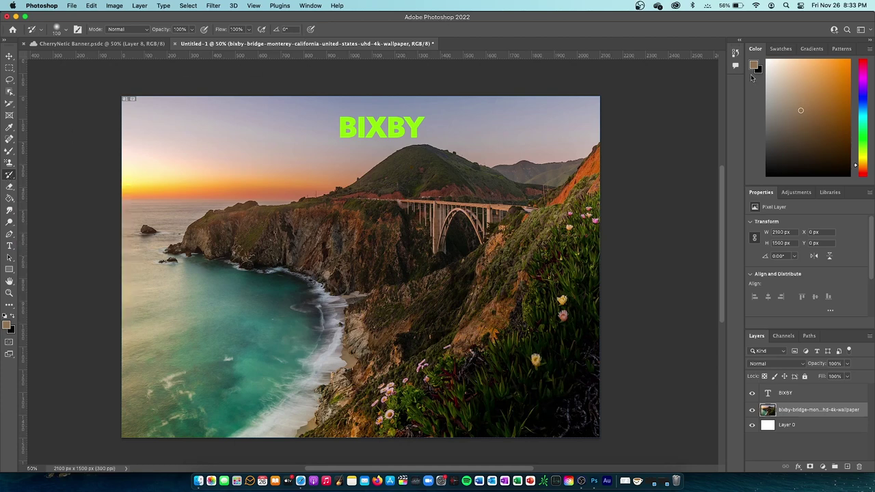
{"action": "left_click", "coordinate": [734, 54]}
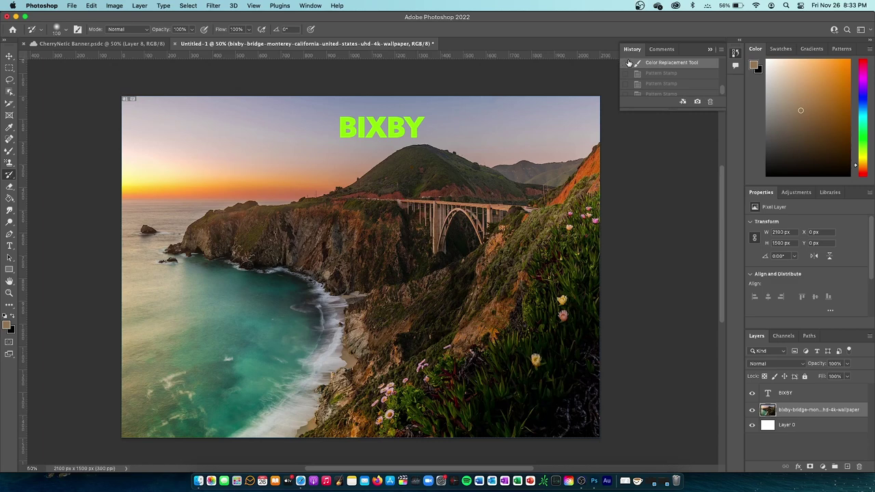
{"action": "scroll", "coordinate": [629, 68], "scroll_direction": "up", "scroll_amount": 2}
{"action": "scroll", "coordinate": [648, 82], "scroll_direction": "up", "scroll_amount": 2}
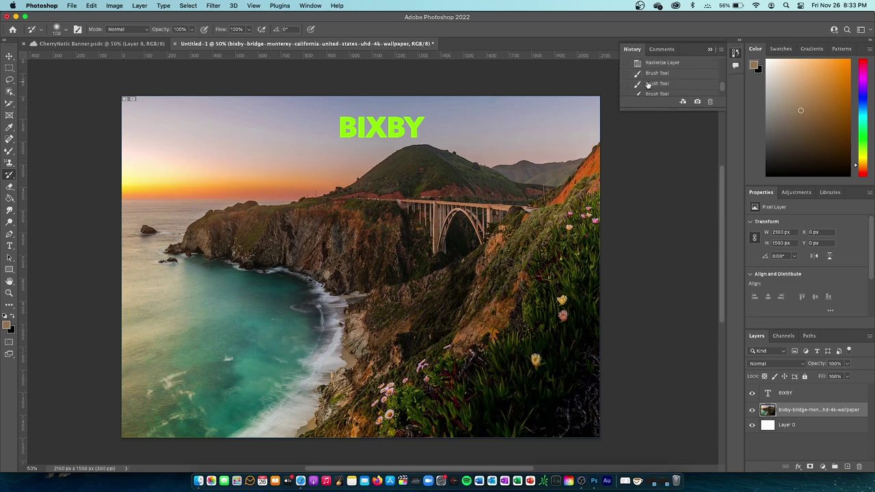
{"action": "scroll", "coordinate": [648, 83], "scroll_direction": "down", "scroll_amount": 3}
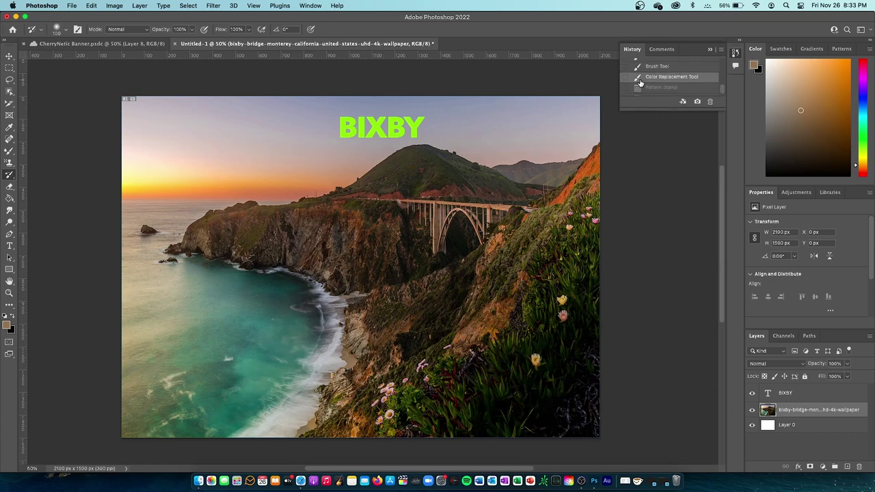
{"action": "scroll", "coordinate": [640, 82], "scroll_direction": "up", "scroll_amount": 2}
- Paint with the History Brush over the cliffs, hills and flowers to restore earlier state
{"action": "left_click_drag", "start_coordinate": [430, 282], "coordinate": [432, 277]}
{"action": "left_click_drag", "start_coordinate": [245, 253], "coordinate": [253, 253]}
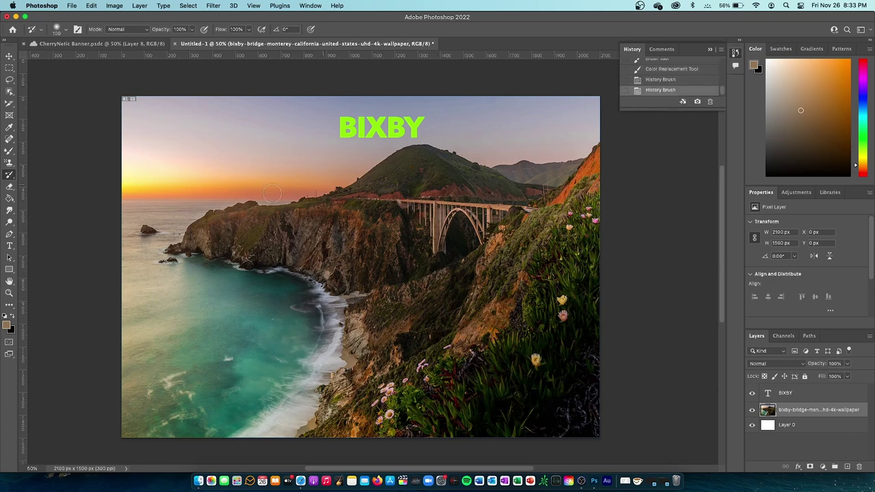
{"action": "left_click", "coordinate": [342, 247]}
{"action": "left_click", "coordinate": [415, 236]}
{"action": "scroll", "coordinate": [677, 83], "scroll_direction": "up", "scroll_amount": 5}
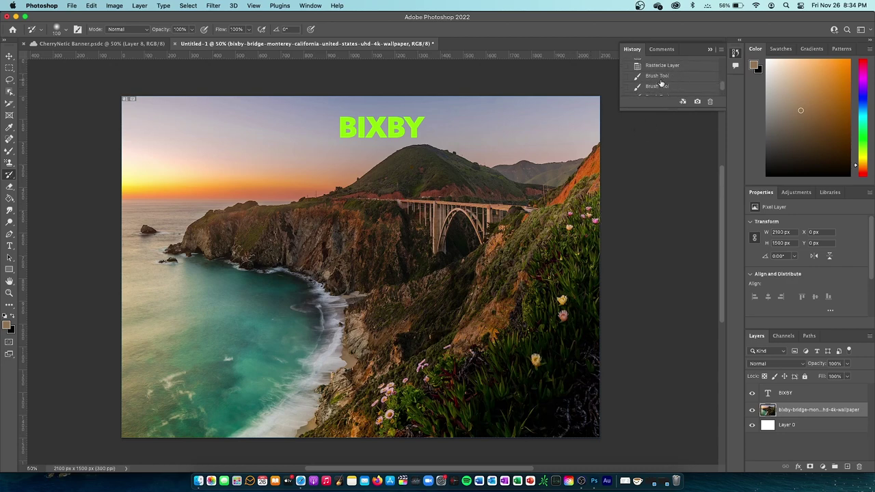
{"action": "scroll", "coordinate": [676, 80], "scroll_direction": "down", "scroll_amount": 2}
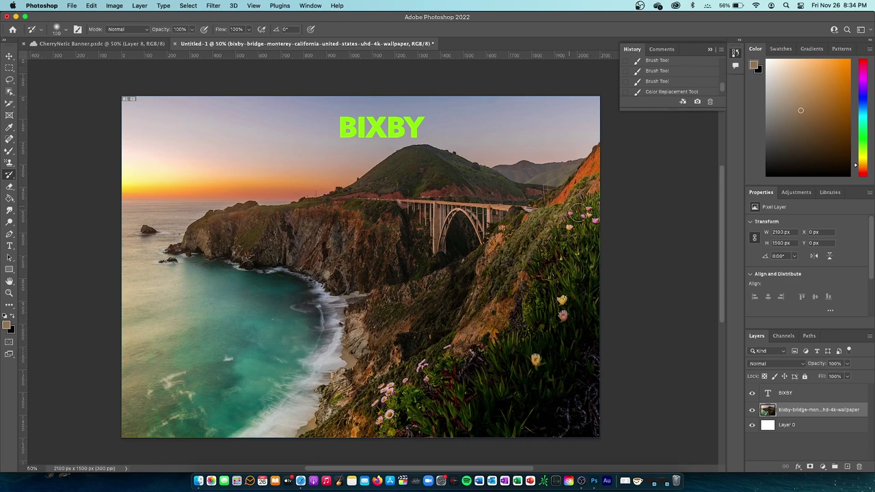
{"action": "left_click", "coordinate": [592, 218]}
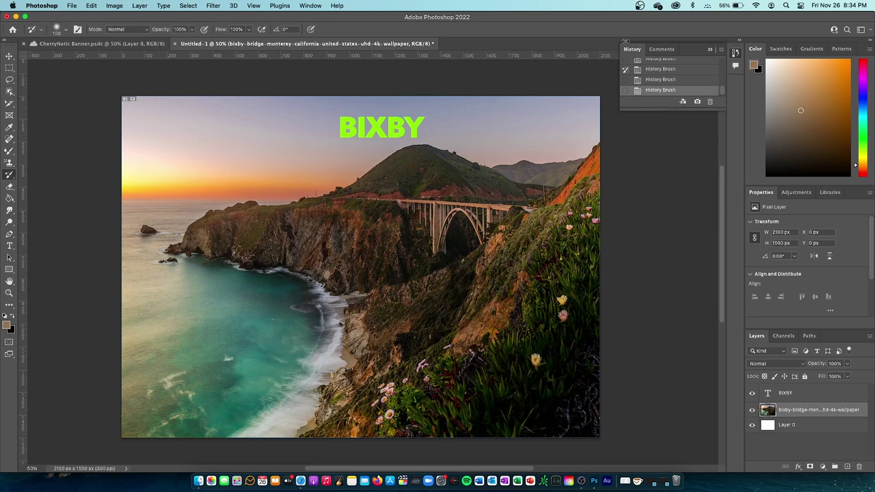
- Try the Art History Brush from the history brush tool group
{"action": "left_click", "coordinate": [10, 175]}
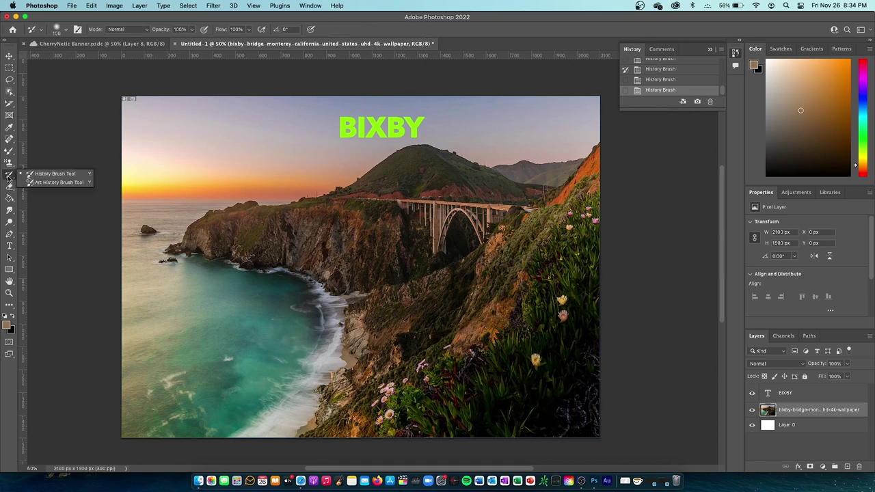
{"action": "left_click", "coordinate": [59, 181]}
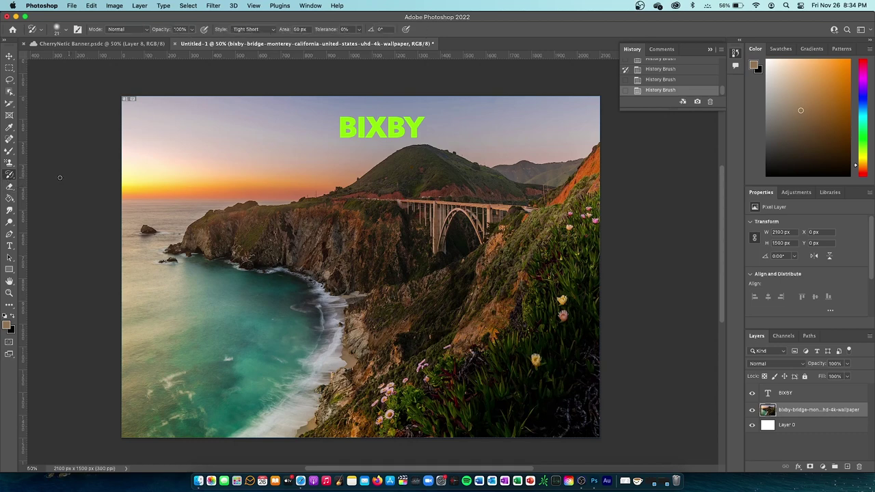
{"action": "left_click", "coordinate": [10, 177]}
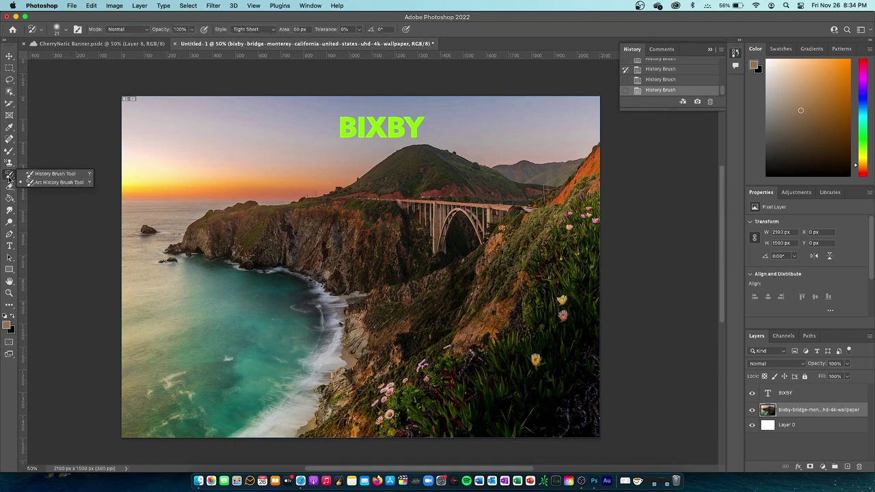
{"action": "left_click", "coordinate": [10, 177]}
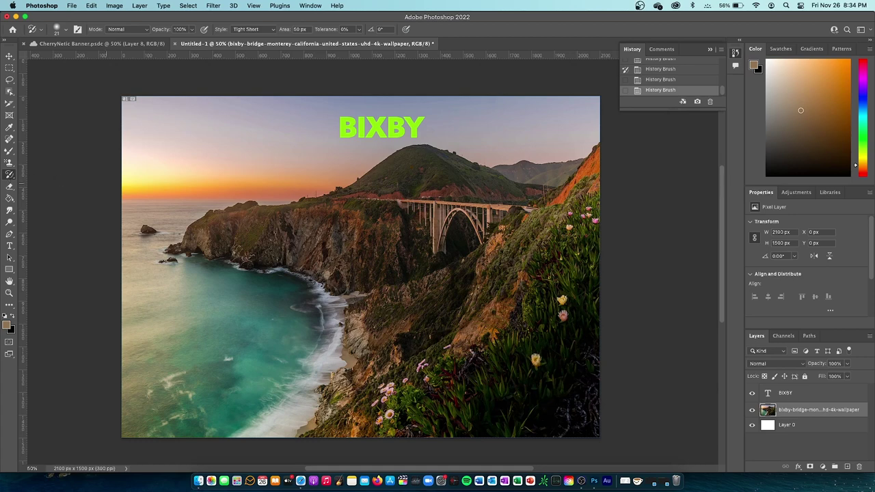
{"action": "left_click", "coordinate": [9, 186]}
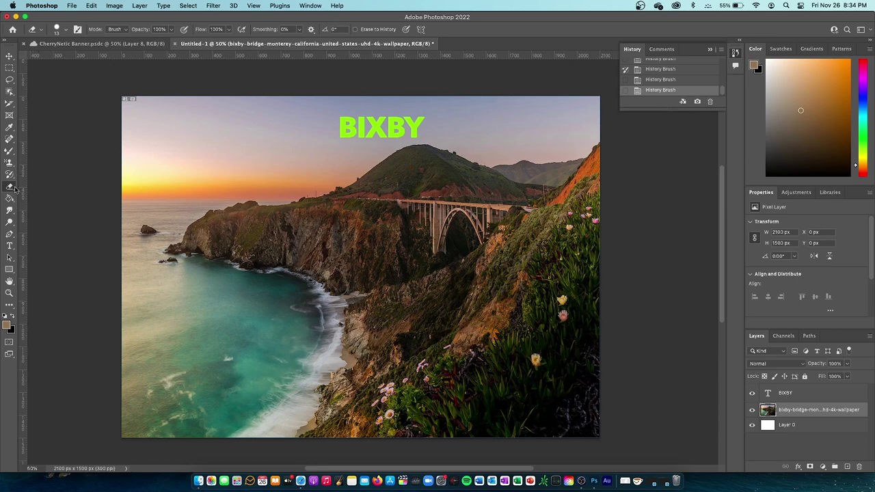
- Scribble with the regular Eraser across the bridge area, then undo it
{"action": "left_click", "coordinate": [12, 189]}
{"action": "left_click", "coordinate": [33, 186]}
{"action": "mouse_move", "coordinate": [324, 238]}
{"action": "left_mouse_down"}
{"action": "mouse_move", "coordinate": [420, 225]}
{"action": "mouse_move", "coordinate": [466, 246]}
{"action": "mouse_move", "coordinate": [272, 238]}
{"action": "mouse_move", "coordinate": [481, 229]}
{"action": "mouse_move", "coordinate": [219, 211]}
{"action": "mouse_move", "coordinate": [393, 233]}
{"action": "mouse_move", "coordinate": [192, 243]}
{"action": "mouse_move", "coordinate": [329, 246]}
{"action": "mouse_move", "coordinate": [232, 197]}
{"action": "mouse_move", "coordinate": [506, 223]}
{"action": "mouse_move", "coordinate": [528, 243]}
{"action": "mouse_move", "coordinate": [393, 268]}
{"action": "mouse_move", "coordinate": [609, 271]}
{"action": "mouse_move", "coordinate": [370, 429]}
{"action": "mouse_move", "coordinate": [431, 456]}
{"action": "mouse_move", "coordinate": [341, 249]}
{"action": "mouse_move", "coordinate": [565, 248]}
{"action": "mouse_move", "coordinate": [578, 273]}
{"action": "left_mouse_up"}
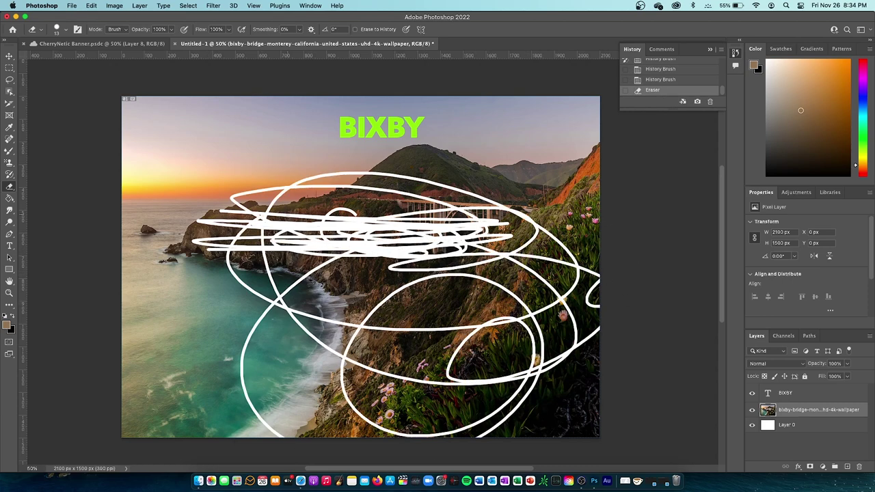
{"action": "key", "text": "super+z"}
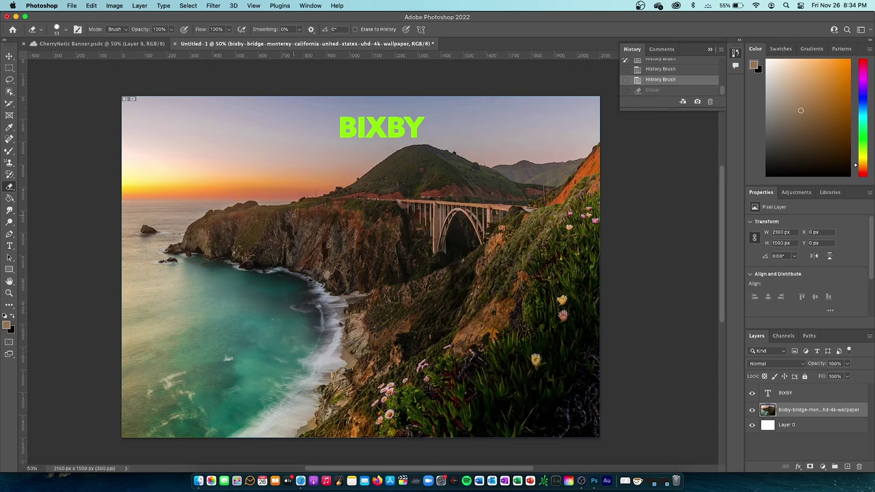
- Try looping and zig-zag Background Eraser strokes across the sky, undoing each
{"action": "right_click", "coordinate": [20, 185]}
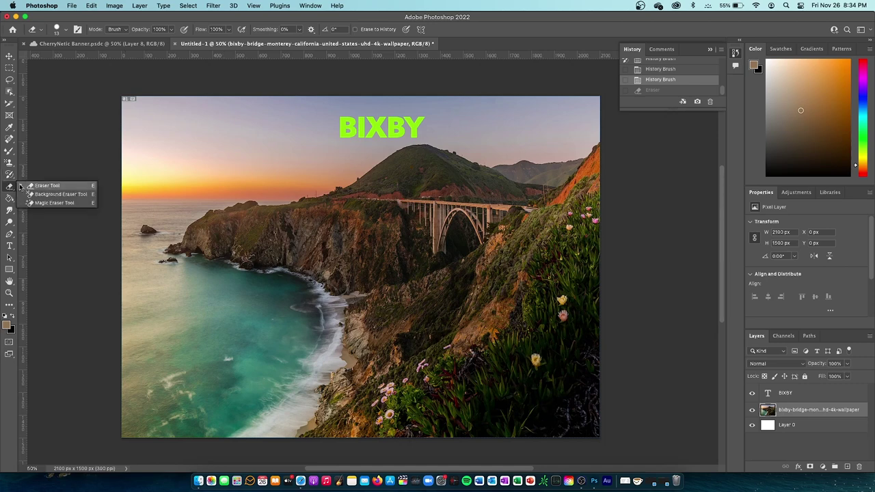
{"action": "left_click", "coordinate": [56, 194]}
{"action": "mouse_move", "coordinate": [272, 139]}
{"action": "left_mouse_down"}
{"action": "mouse_move", "coordinate": [196, 154]}
{"action": "mouse_move", "coordinate": [184, 179]}
{"action": "mouse_move", "coordinate": [301, 143]}
{"action": "mouse_move", "coordinate": [270, 196]}
{"action": "mouse_move", "coordinate": [184, 192]}
{"action": "mouse_move", "coordinate": [351, 165]}
{"action": "left_mouse_up"}
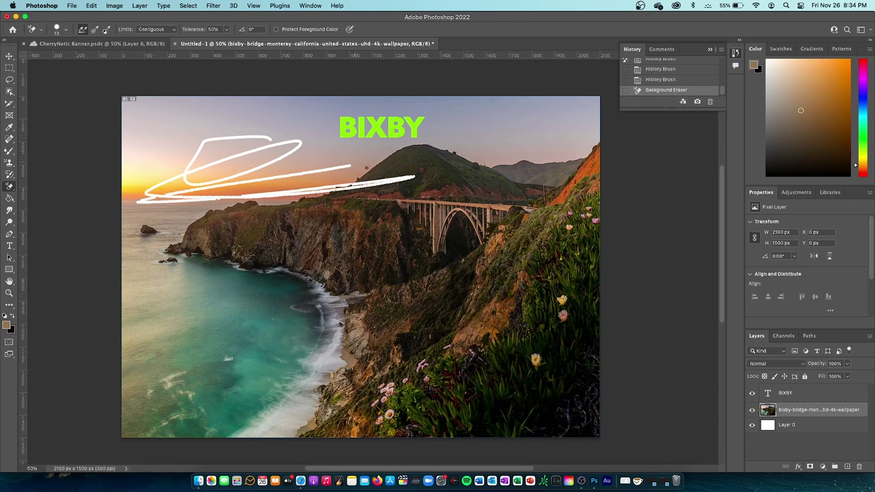
{"action": "key", "text": "super+z"}
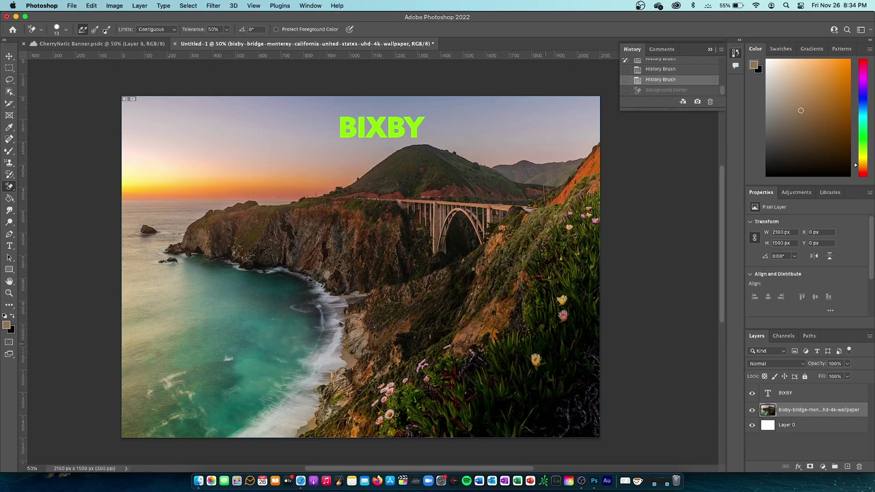
{"action": "mouse_move", "coordinate": [186, 129]}
{"action": "left_mouse_down"}
{"action": "mouse_move", "coordinate": [244, 157]}
{"action": "mouse_move", "coordinate": [219, 185]}
{"action": "left_mouse_up"}
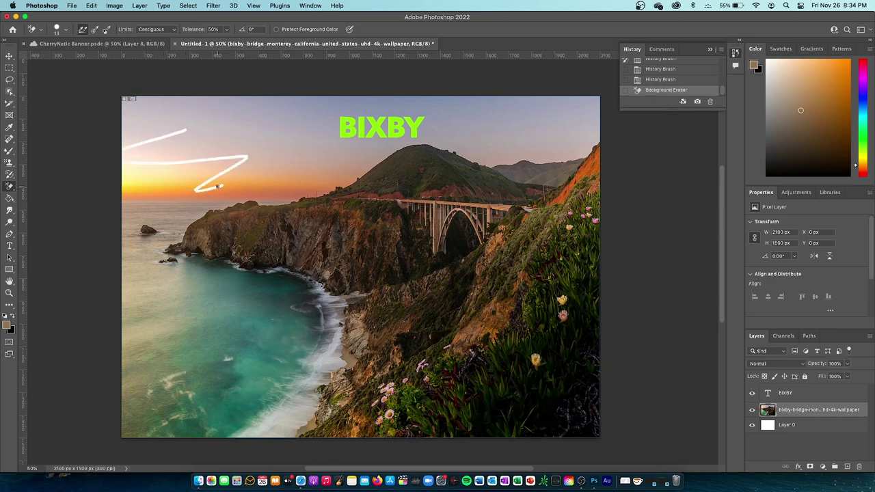
{"action": "key", "text": "super+z"}
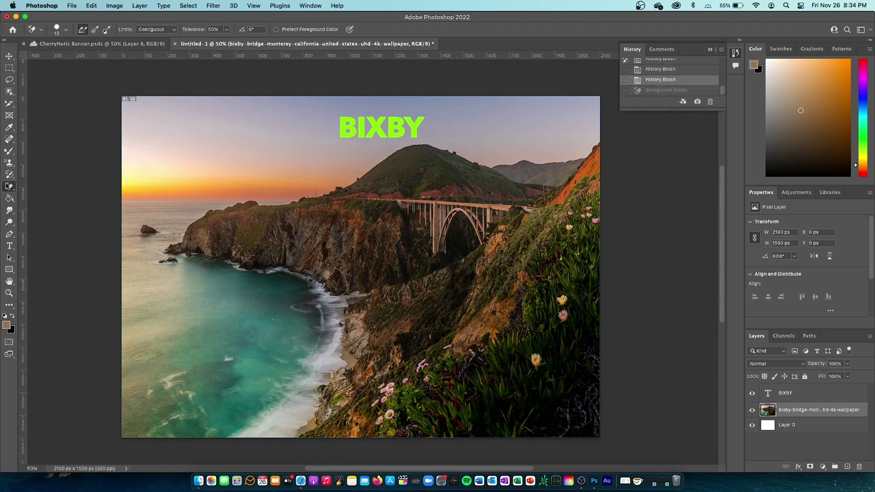
- Magic-erase the headland, cliffs and slopes, then undo and restore via the History panel
{"action": "right_click", "coordinate": [9, 186]}
{"action": "left_click", "coordinate": [55, 205]}
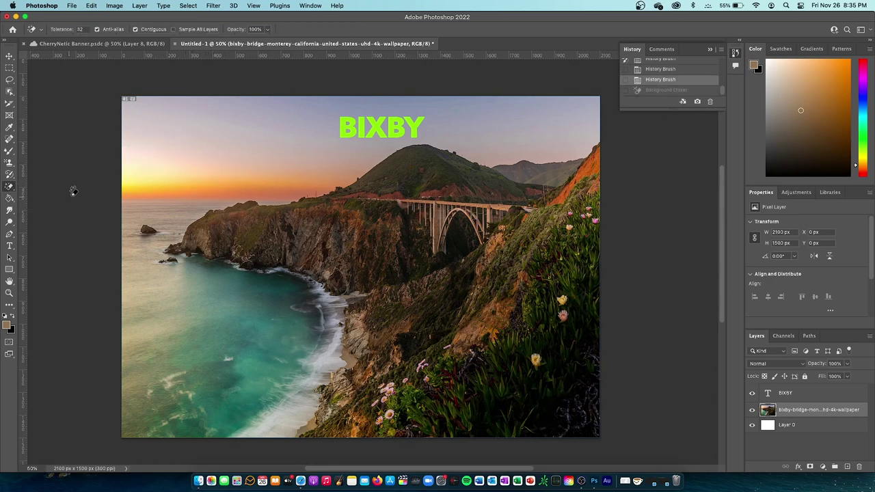
{"action": "left_click", "coordinate": [144, 293]}
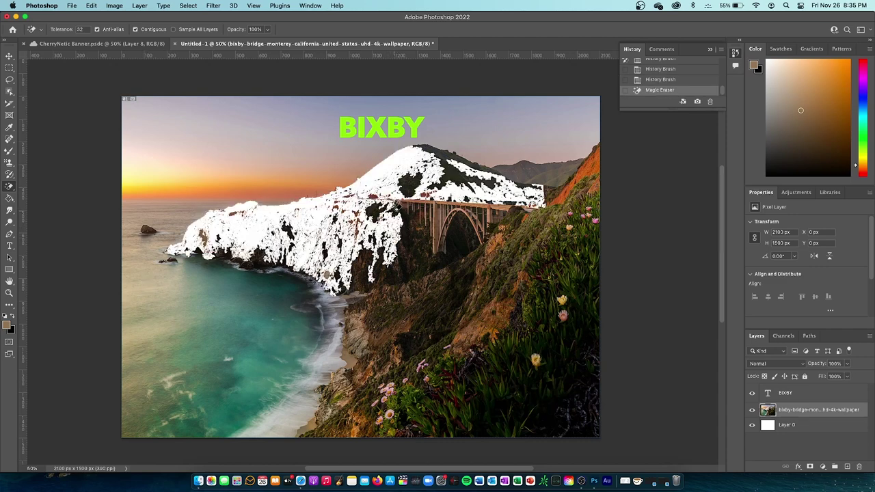
{"action": "left_click", "coordinate": [440, 233]}
{"action": "left_click", "coordinate": [435, 242]}
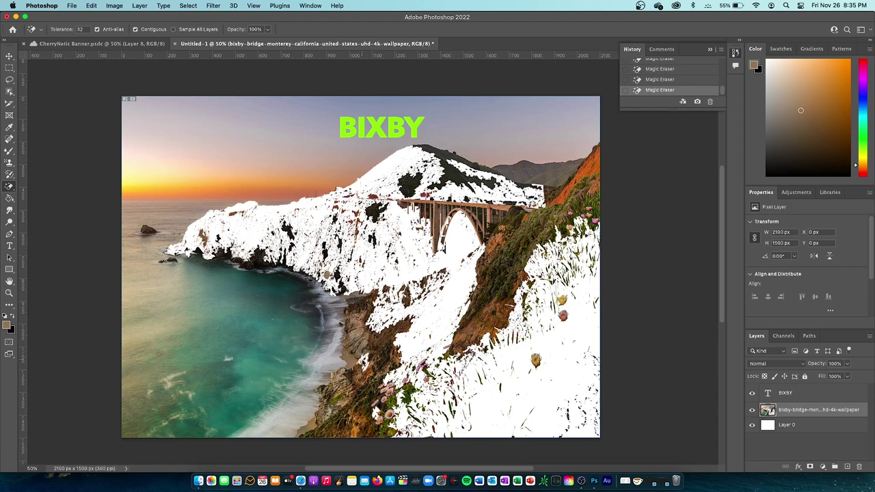
{"action": "left_click", "coordinate": [584, 186]}
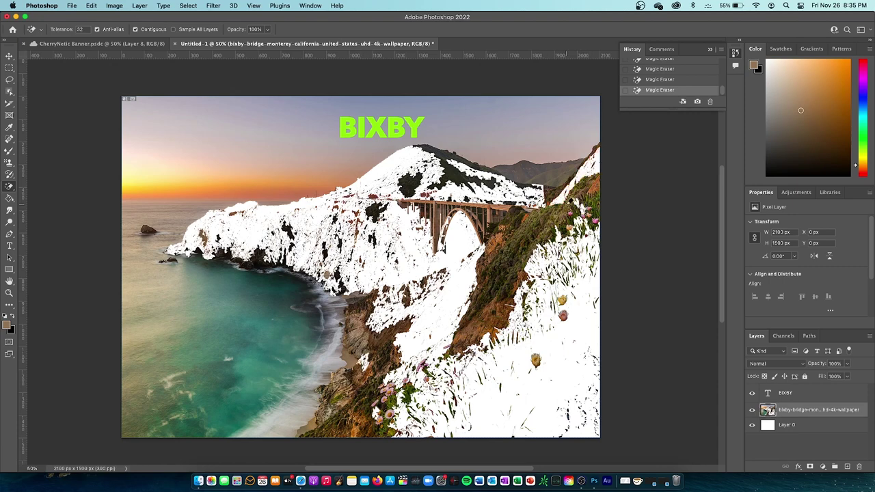
{"action": "left_click", "coordinate": [525, 254]}
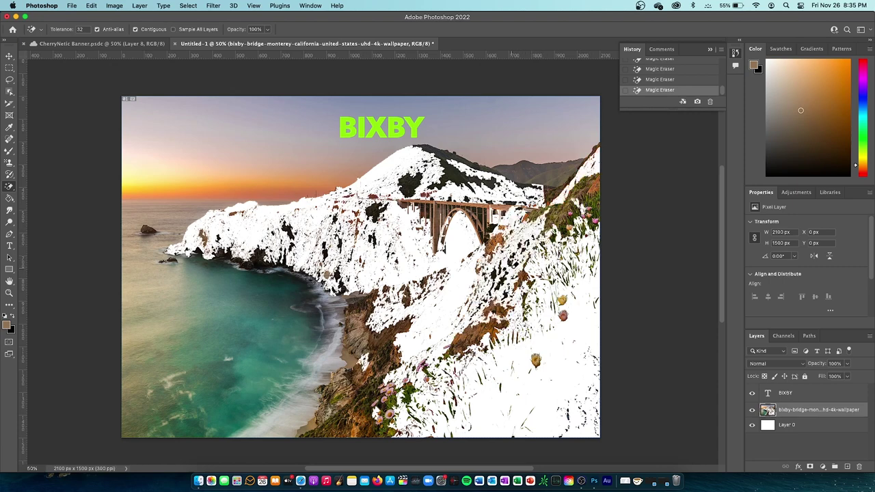
{"action": "key", "text": "super+z"}
{"action": "key", "text": "super+z"}
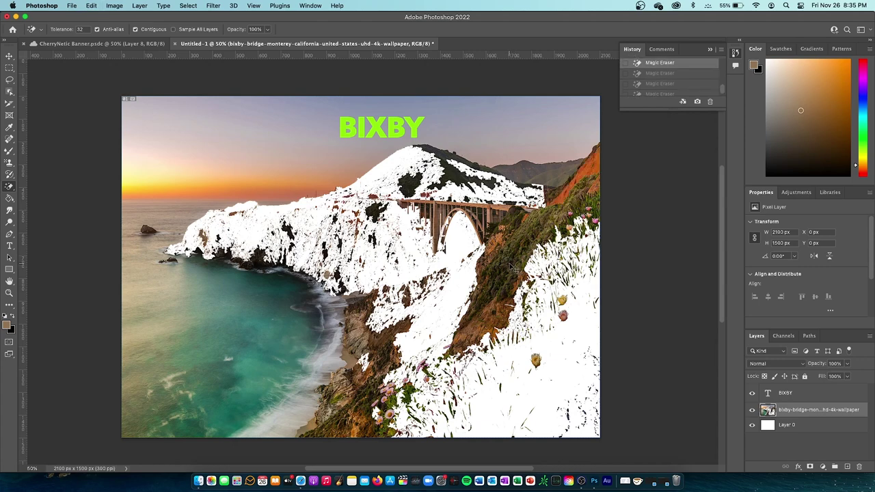
{"action": "key", "text": "super+z"}
{"action": "key", "text": "super+z"}
{"action": "key", "text": "super+z"}
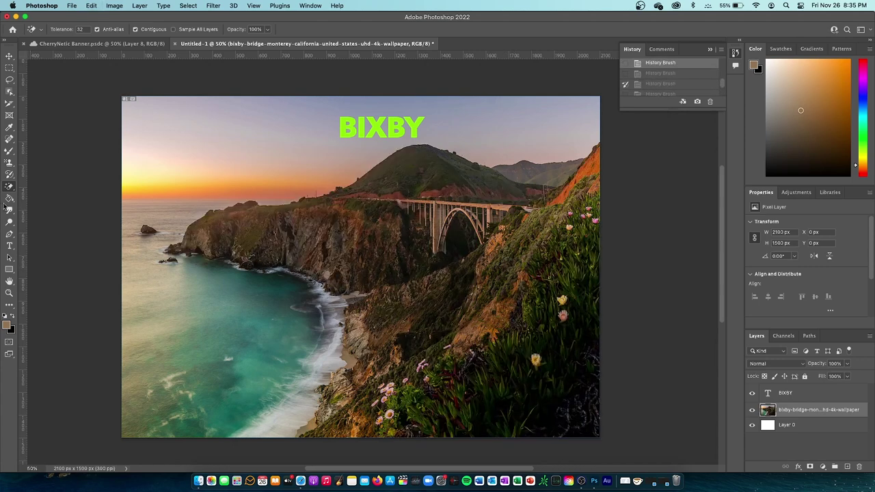
{"action": "left_click", "coordinate": [8, 199]}
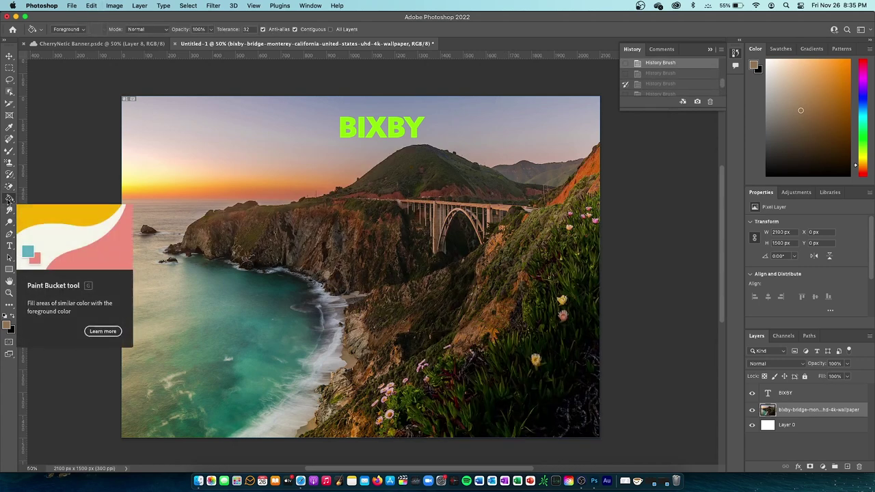
- Open the Gradient Editor, try moving the opacity stops, and cancel without changes
{"action": "left_click", "coordinate": [38, 198]}
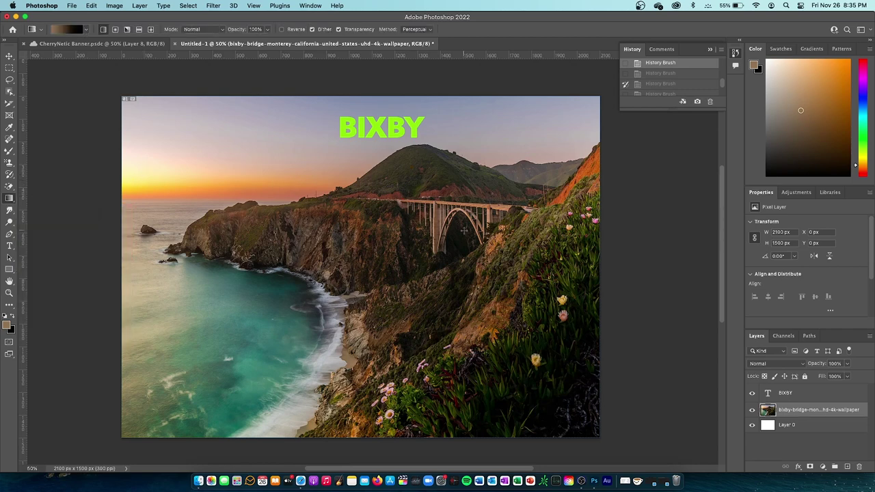
{"action": "left_click", "coordinate": [70, 30]}
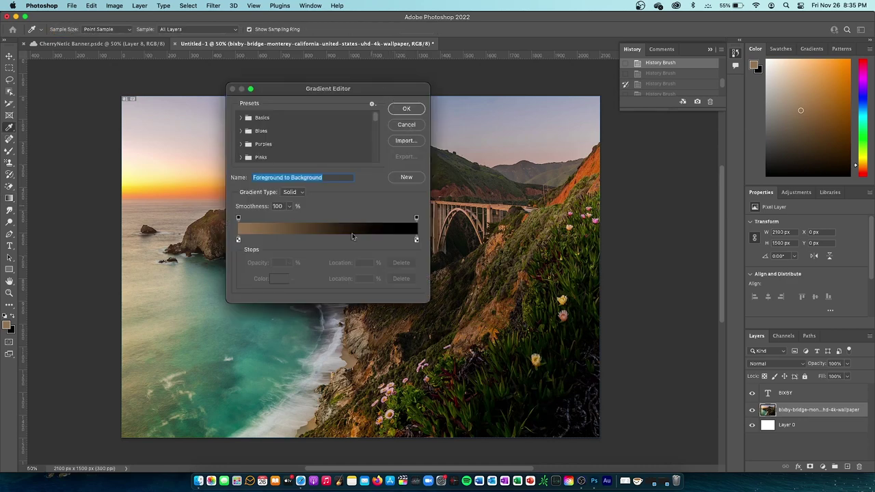
{"action": "left_click_drag", "start_coordinate": [240, 217], "coordinate": [219, 213]}
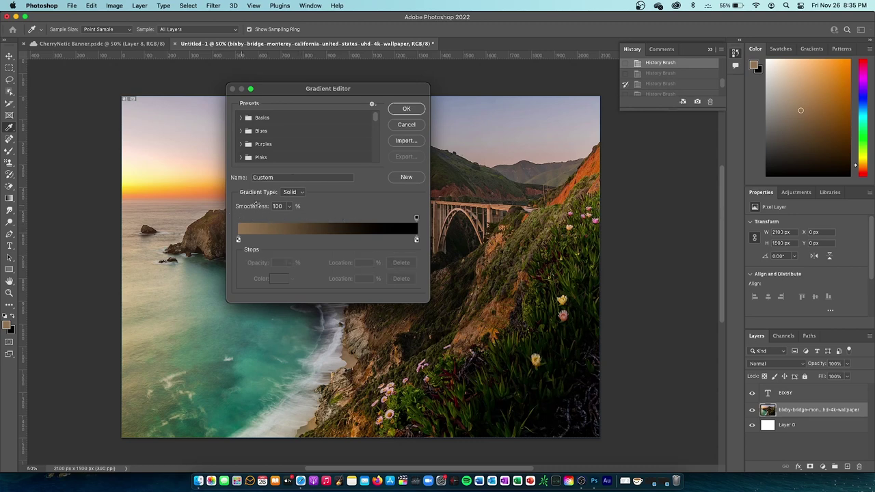
{"action": "mouse_move", "coordinate": [415, 218]}
{"action": "left_mouse_down"}
{"action": "mouse_move", "coordinate": [325, 219]}
{"action": "mouse_move", "coordinate": [432, 224]}
{"action": "left_mouse_up"}
{"action": "key", "text": "ctrl+z"}
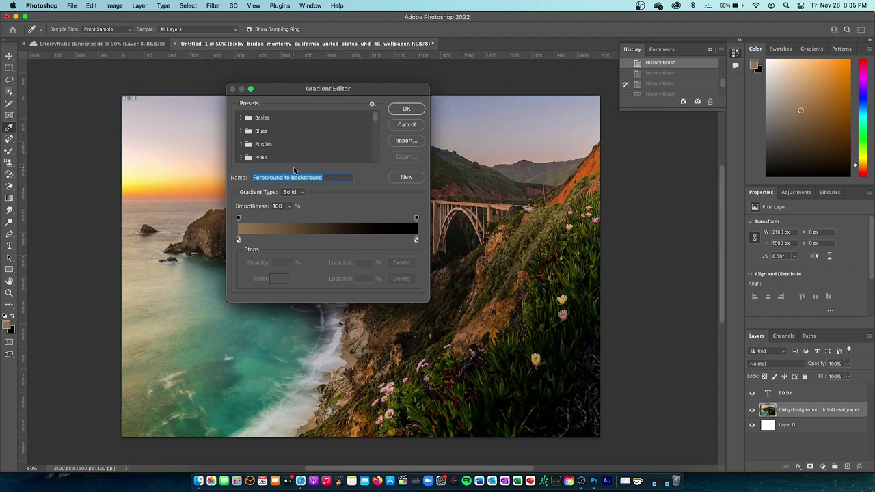
{"action": "scroll", "coordinate": [294, 166], "scroll_direction": "down", "scroll_amount": 6}
{"action": "scroll", "coordinate": [293, 144], "scroll_direction": "up", "scroll_amount": 1}
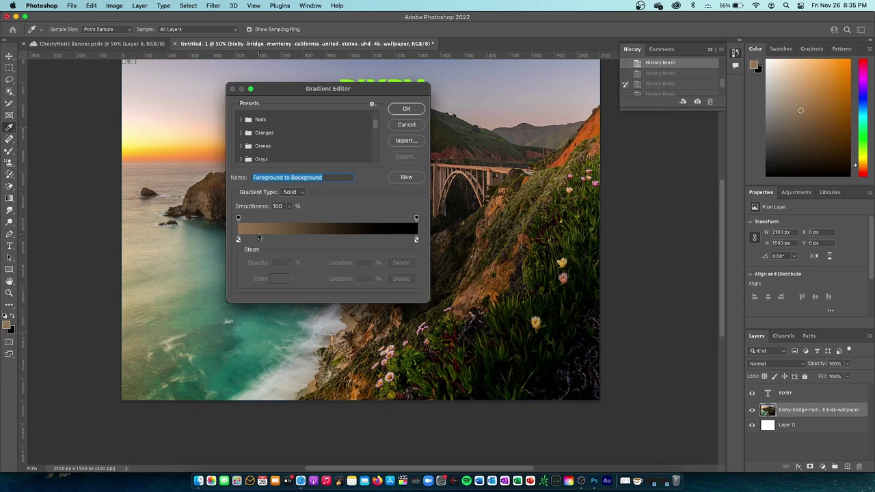
{"action": "left_click", "coordinate": [406, 127]}
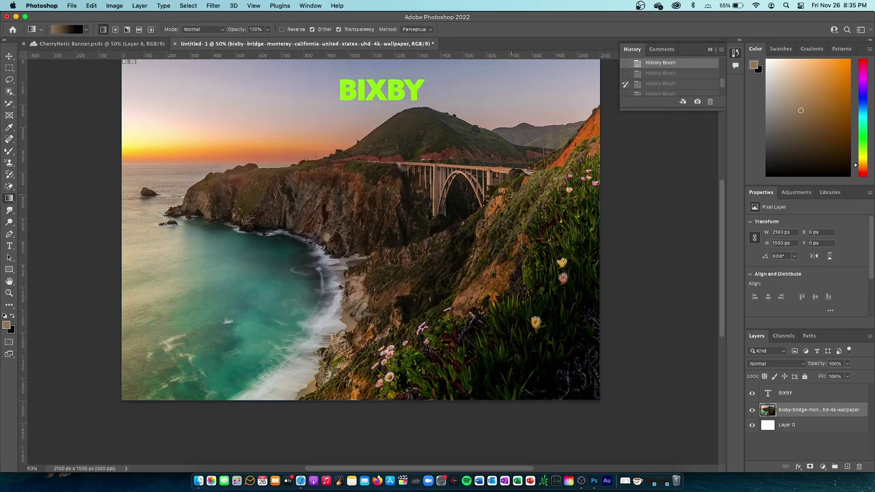
{"action": "scroll", "coordinate": [386, 323], "scroll_direction": "up", "scroll_amount": 3}
- Set the foreground colour to light cyan and the background to bright green 00ff06
{"action": "left_click", "coordinate": [6, 325]}
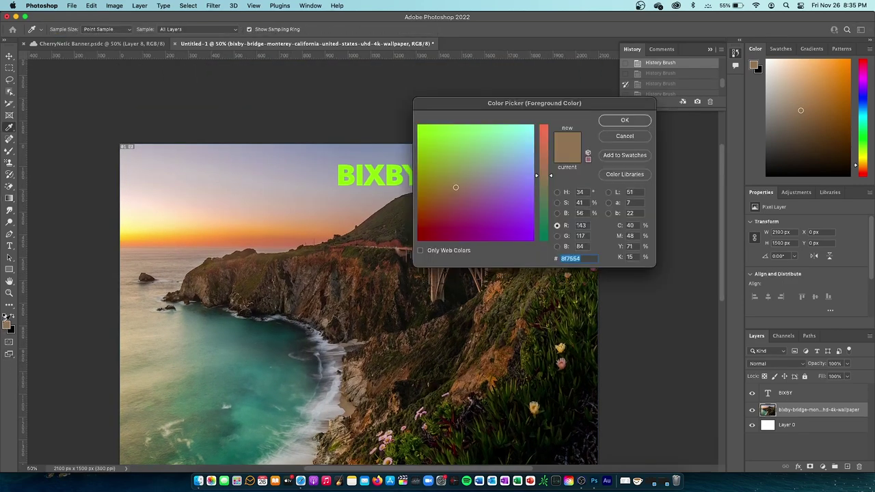
{"action": "mouse_move", "coordinate": [436, 158]}
{"action": "left_mouse_down"}
{"action": "mouse_move", "coordinate": [454, 173]}
{"action": "mouse_move", "coordinate": [453, 146]}
{"action": "mouse_move", "coordinate": [432, 132]}
{"action": "mouse_move", "coordinate": [531, 126]}
{"action": "left_mouse_up"}
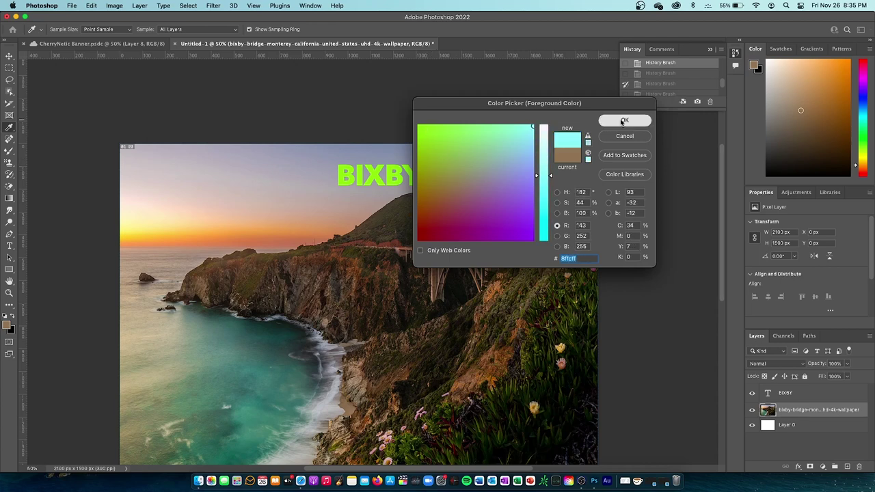
{"action": "left_click", "coordinate": [623, 120]}
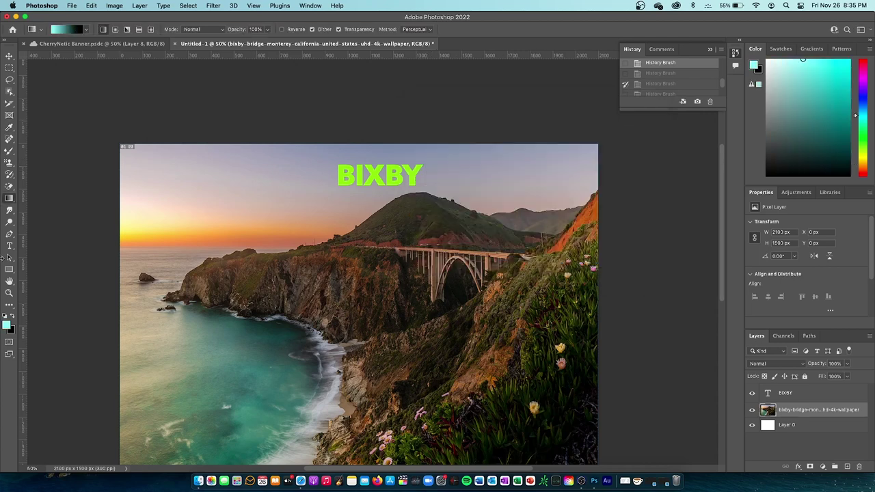
{"action": "left_click", "coordinate": [13, 332]}
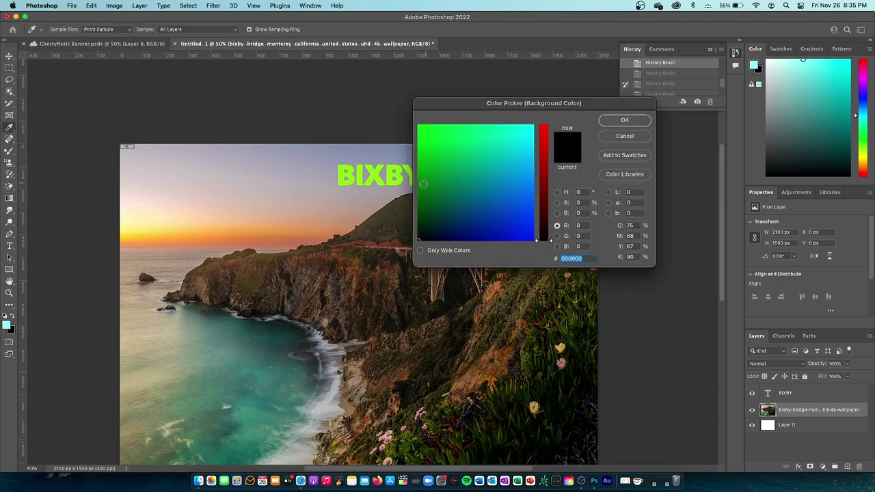
{"action": "left_click_drag", "start_coordinate": [443, 179], "coordinate": [421, 124]}
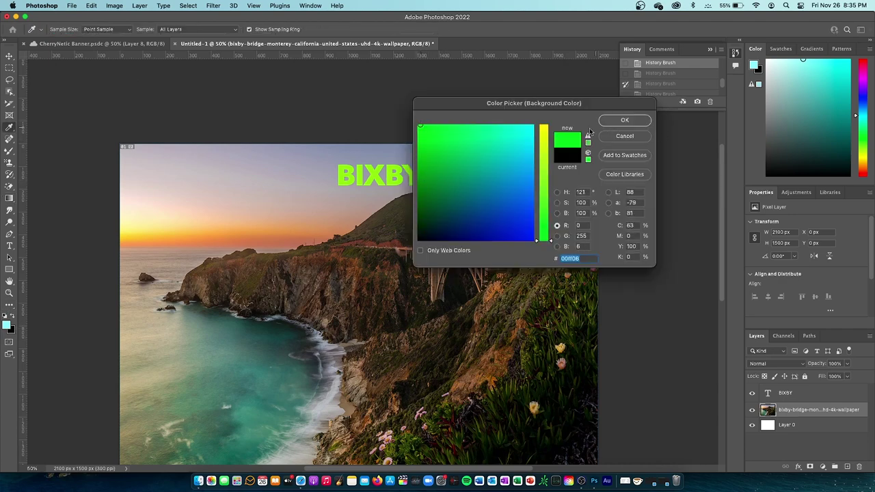
{"action": "left_click", "coordinate": [625, 120]}
- Drag a cyan-to-green gradient from lower left to upper right, then undo it
{"action": "key", "text": "g"}
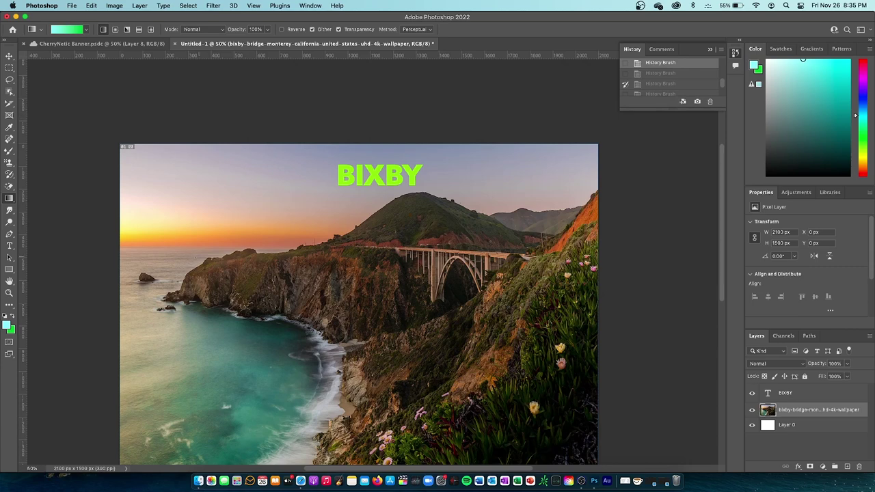
{"action": "scroll", "coordinate": [282, 364], "scroll_direction": "down", "scroll_amount": 3}
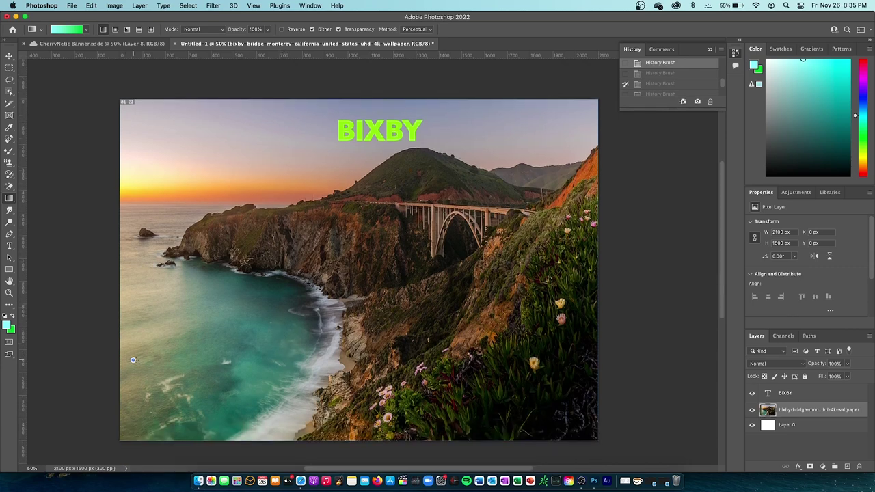
{"action": "left_click_drag", "start_coordinate": [134, 361], "coordinate": [613, 92]}
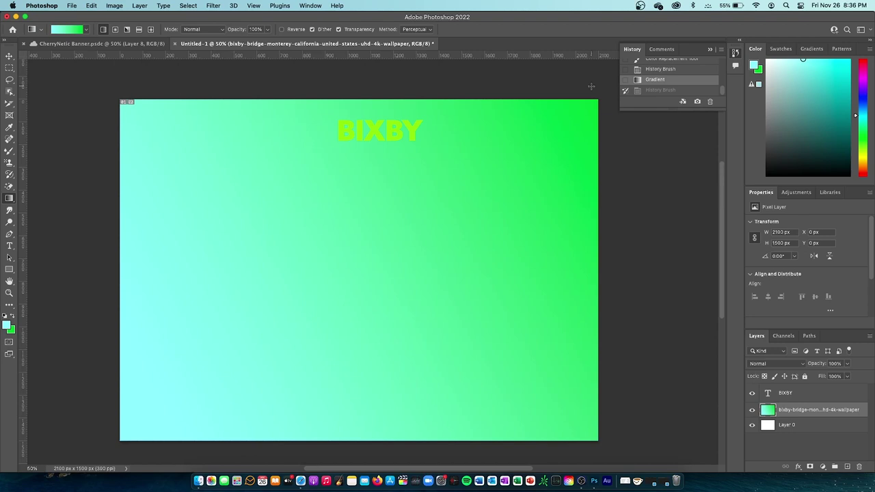
{"action": "key", "text": "super+z"}
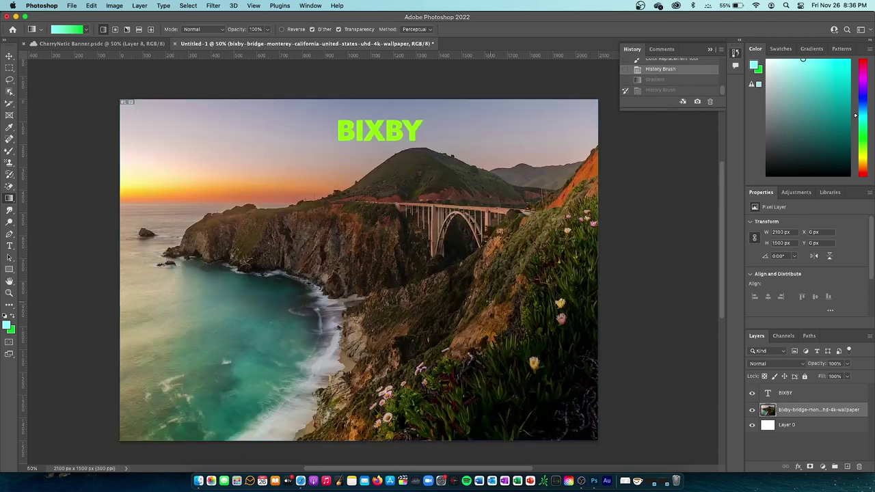
- Flood-fill the bridge area and the hill with cyan using the Paint Bucket, undoing each fill
{"action": "right_click", "coordinate": [8, 198]}
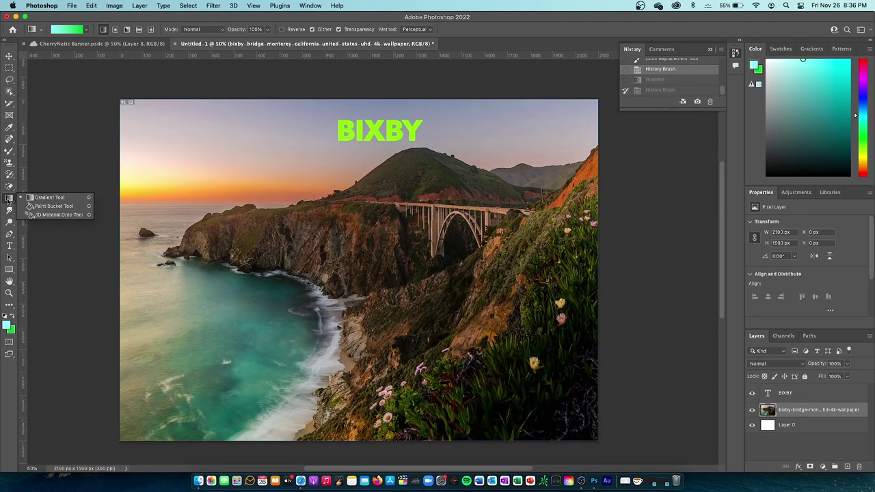
{"action": "left_click", "coordinate": [30, 207]}
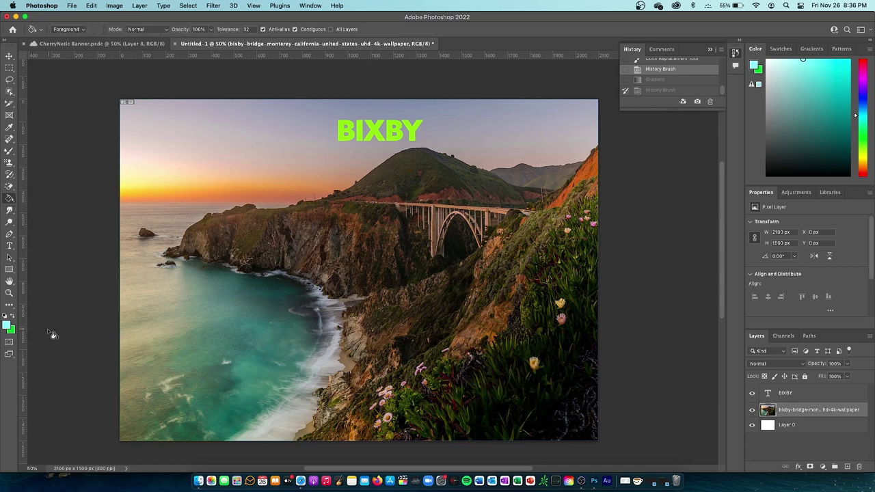
{"action": "left_click", "coordinate": [455, 247]}
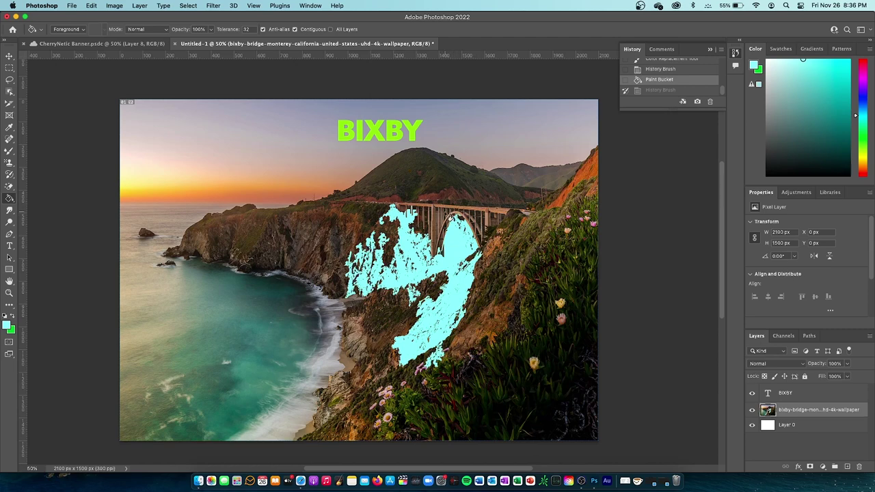
{"action": "key", "text": "super+z"}
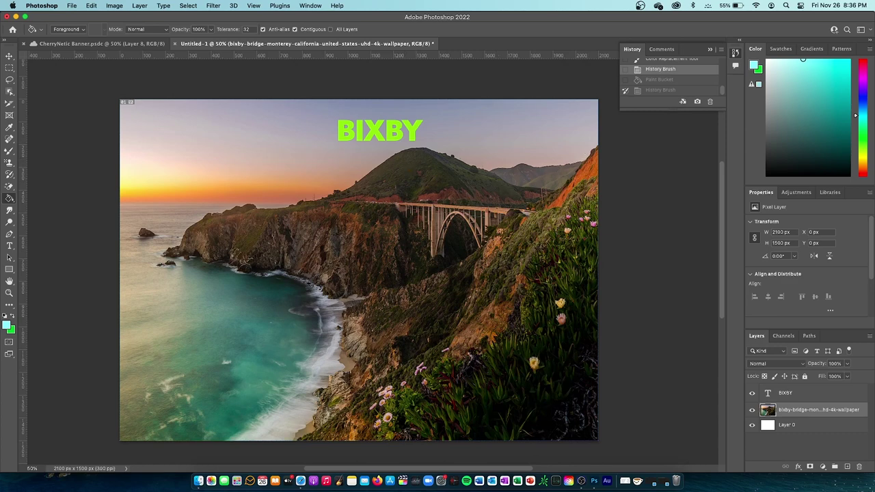
{"action": "left_click", "coordinate": [433, 184]}
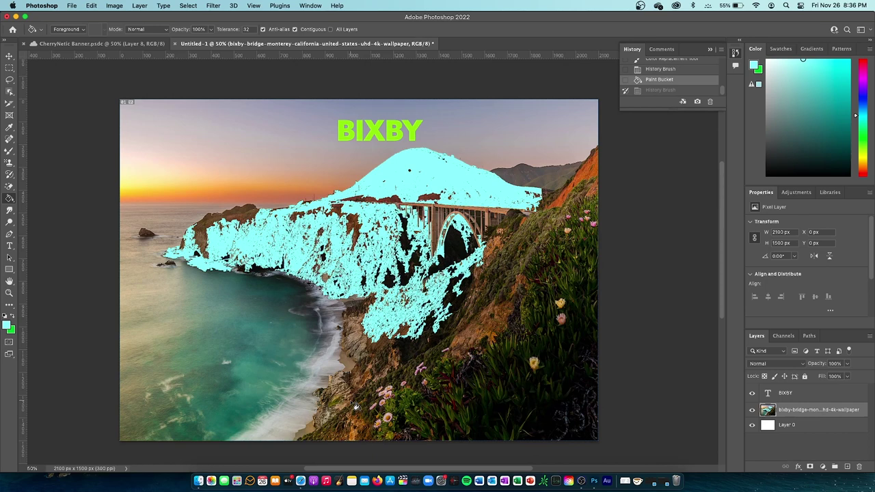
{"action": "key", "text": "super+z"}
- Select the 3D Material Drop Tool and collapse the History panel
{"action": "right_click", "coordinate": [10, 198]}
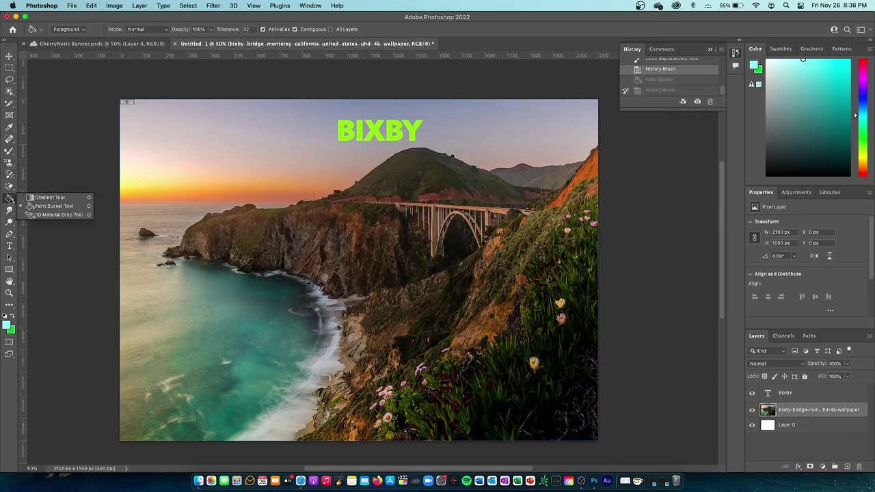
{"action": "left_click", "coordinate": [48, 214]}
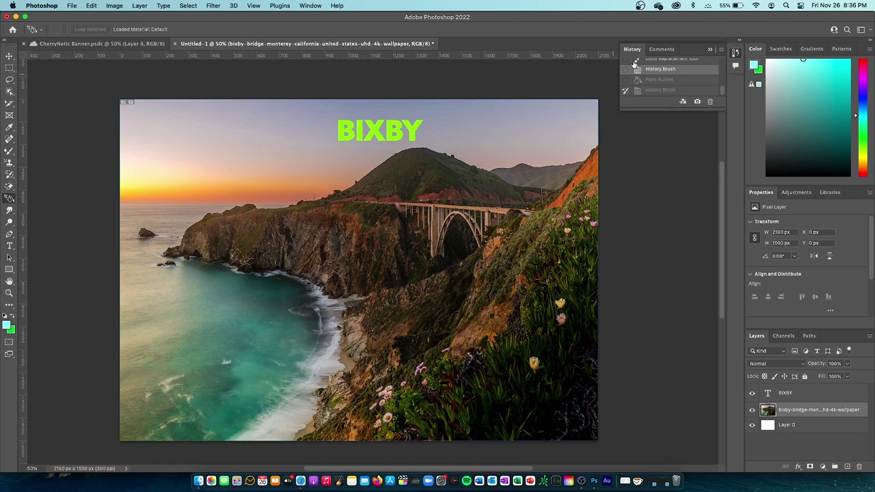
{"action": "left_click", "coordinate": [712, 52]}
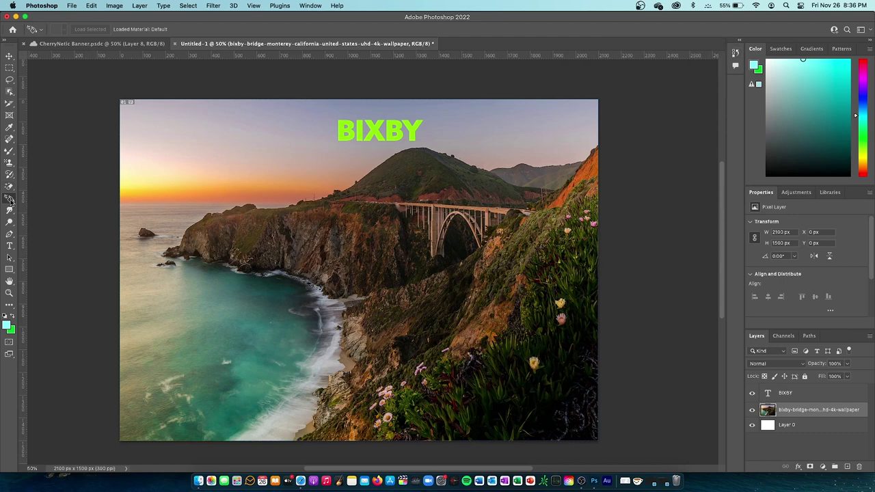
- Select the Blur Tool with a 125 brush size and 100% strength
{"action": "left_click", "coordinate": [9, 198]}
{"action": "left_click", "coordinate": [62, 166]}
{"action": "left_click", "coordinate": [10, 210]}
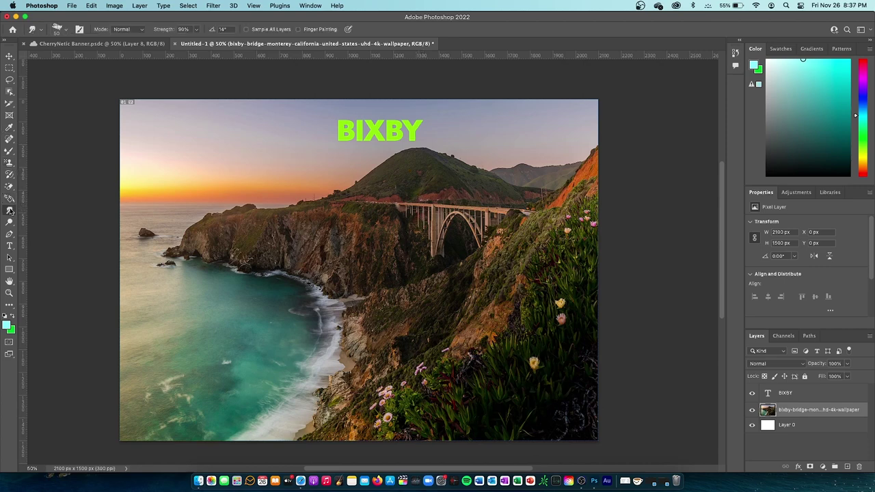
{"action": "left_click", "coordinate": [9, 210]}
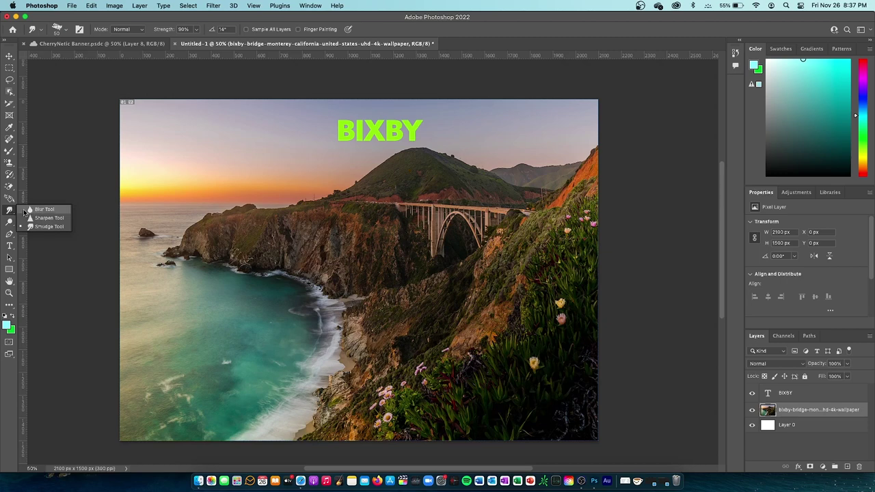
{"action": "left_click", "coordinate": [42, 209]}
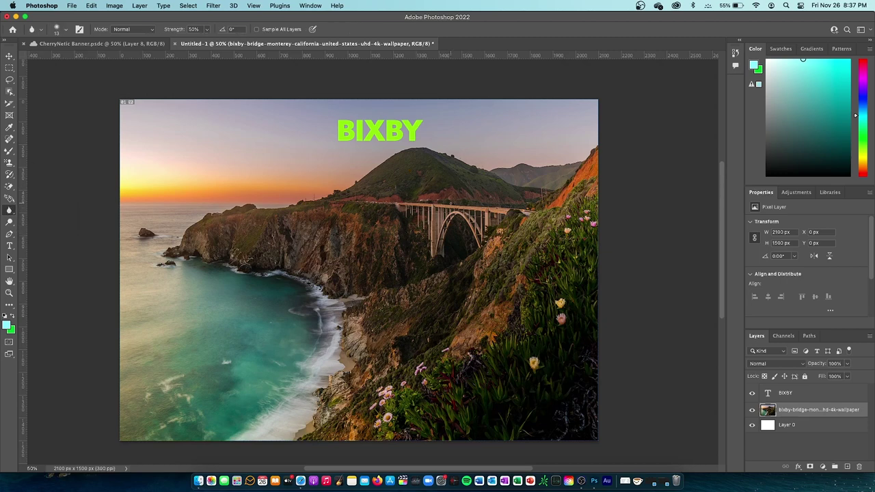
{"action": "key", "text": "bracketright"}
{"action": "key", "text": "bracketright"}
{"action": "key", "text": "bracketright"}
{"action": "key", "text": "bracketright"}
{"action": "key", "text": "bracketright"}
{"action": "key", "text": "bracketright"}
{"action": "key", "text": "bracketright"}
{"action": "key", "text": "bracketright"}
{"action": "key", "text": "bracketright"}
{"action": "key", "text": "bracketright"}
{"action": "key", "text": "bracketright"}
{"action": "key", "text": "bracketright"}
{"action": "key", "text": "bracketright"}
{"action": "key", "text": "bracketright"}
{"action": "key", "text": "bracketleft"}
{"action": "key", "text": "bracketleft"}
{"action": "key", "text": "bracketleft"}
{"action": "key", "text": "bracketleft"}
{"action": "key", "text": "bracketleft"}
{"action": "left_click", "coordinate": [193, 29]}
{"action": "type", "text": "10"}
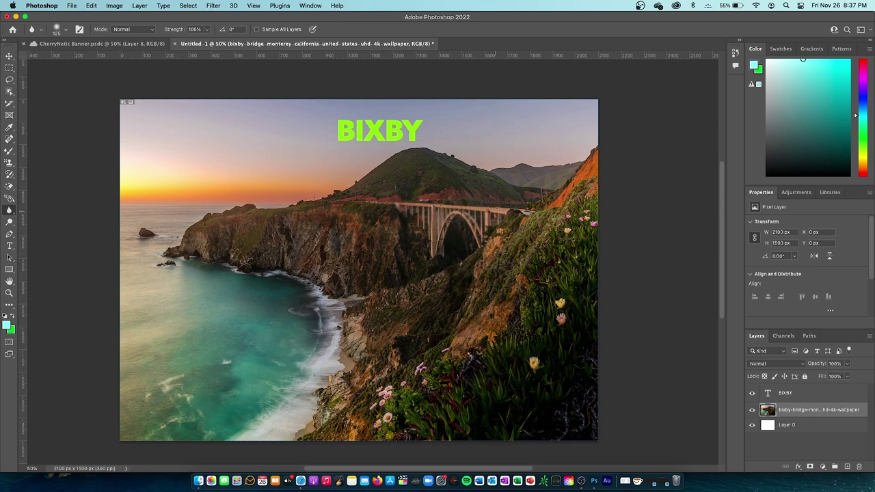
- Blur the bridge, then undo back to the state before the BIXBY title
{"action": "mouse_move", "coordinate": [504, 237]}
{"action": "left_mouse_down"}
{"action": "mouse_move", "coordinate": [474, 227]}
{"action": "mouse_move", "coordinate": [484, 216]}
{"action": "mouse_move", "coordinate": [527, 235]}
{"action": "mouse_move", "coordinate": [495, 245]}
{"action": "mouse_move", "coordinate": [483, 209]}
{"action": "mouse_move", "coordinate": [462, 235]}
{"action": "mouse_move", "coordinate": [479, 214]}
{"action": "mouse_move", "coordinate": [423, 239]}
{"action": "mouse_move", "coordinate": [442, 215]}
{"action": "mouse_move", "coordinate": [455, 215]}
{"action": "mouse_move", "coordinate": [454, 224]}
{"action": "mouse_move", "coordinate": [466, 209]}
{"action": "mouse_move", "coordinate": [497, 225]}
{"action": "mouse_move", "coordinate": [444, 195]}
{"action": "mouse_move", "coordinate": [455, 213]}
{"action": "mouse_move", "coordinate": [524, 219]}
{"action": "mouse_move", "coordinate": [389, 210]}
{"action": "mouse_move", "coordinate": [476, 221]}
{"action": "mouse_move", "coordinate": [410, 209]}
{"action": "mouse_move", "coordinate": [457, 222]}
{"action": "mouse_move", "coordinate": [489, 253]}
{"action": "mouse_move", "coordinate": [460, 211]}
{"action": "left_mouse_up"}
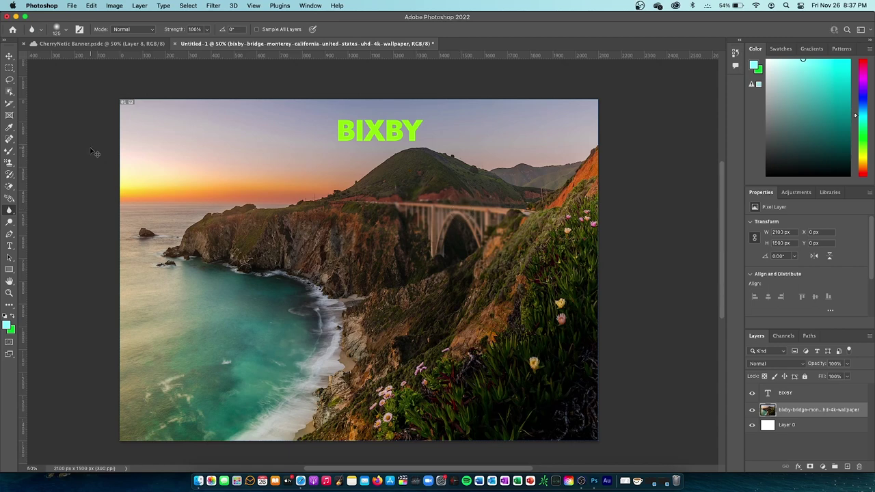
{"action": "key", "text": "super+z"}
{"action": "key", "text": "super+z"}
{"action": "key", "text": "super+z"}
{"action": "key", "text": "super+z"}
{"action": "key", "text": "super+z"}
{"action": "key", "text": "super+z"}
{"action": "key", "text": "super+z"}
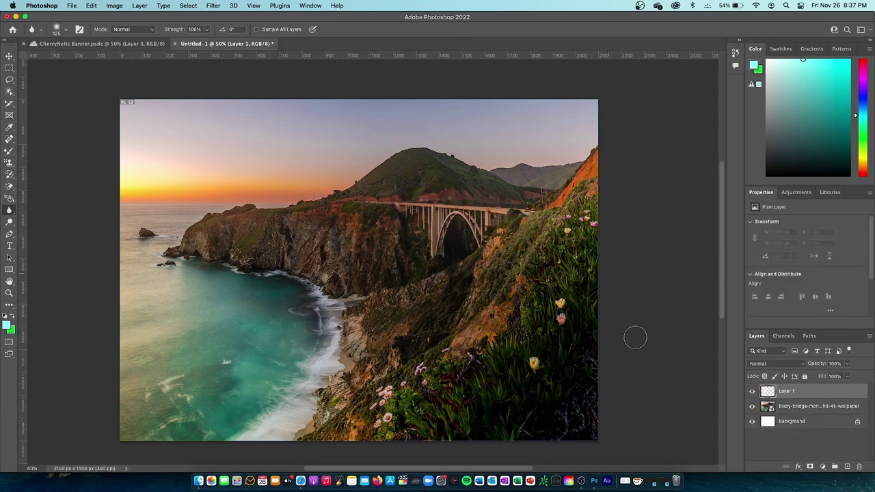
{"action": "key", "text": "super+z"}
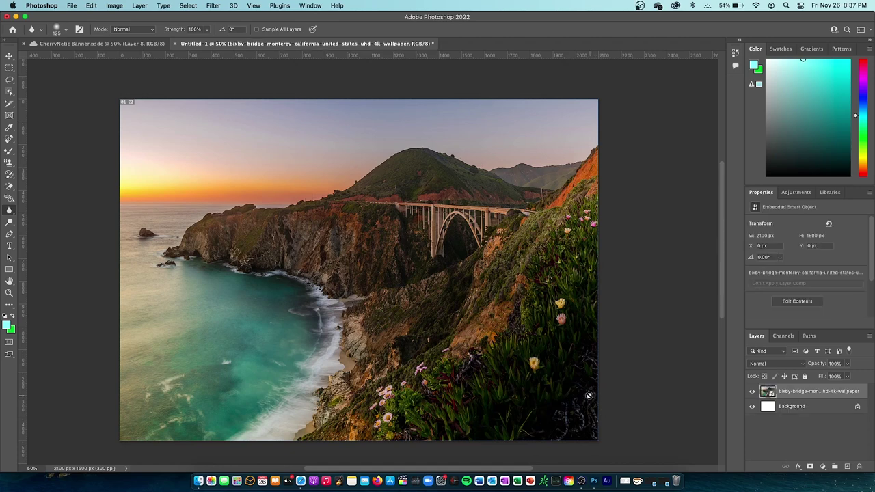
- Switch to the Sharpen Tool at size 125, rasterizing the bridge photo smart object
{"action": "right_click", "coordinate": [8, 212]}
{"action": "left_click", "coordinate": [58, 218]}
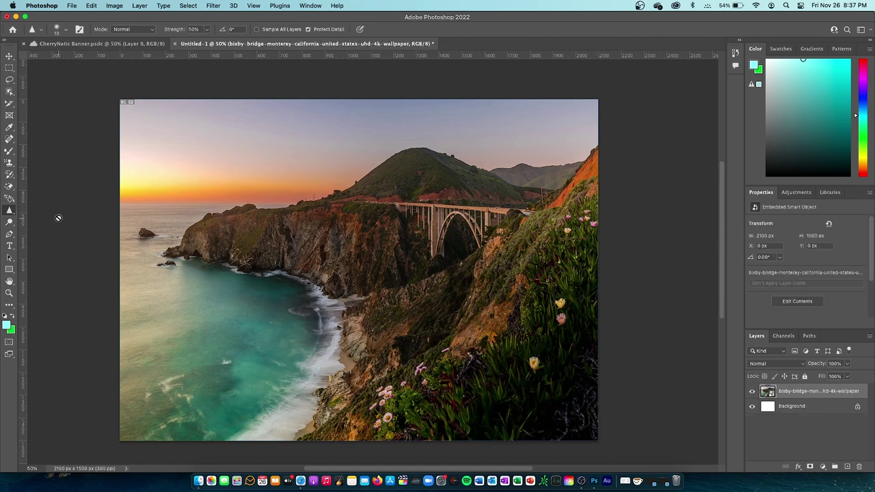
{"action": "left_click", "coordinate": [508, 250]}
{"action": "left_click", "coordinate": [461, 197]}
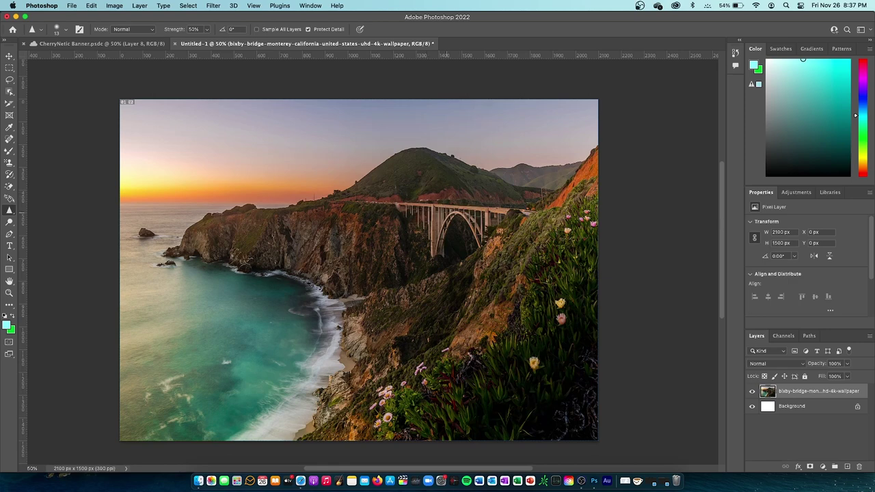
{"action": "key", "text": "bracketright"}
{"action": "key", "text": "bracketright"}
{"action": "key", "text": "bracketright"}
{"action": "key", "text": "bracketright"}
{"action": "key", "text": "bracketright"}
{"action": "key", "text": "bracketright"}
{"action": "key", "text": "bracketright"}
- Sharpen the bridge's right end and arch, then undo to restore the empty Layer 1
{"action": "mouse_move", "coordinate": [529, 193]}
{"action": "left_mouse_down"}
{"action": "mouse_move", "coordinate": [529, 212]}
{"action": "mouse_move", "coordinate": [471, 206]}
{"action": "mouse_move", "coordinate": [481, 239]}
{"action": "mouse_move", "coordinate": [449, 233]}
{"action": "mouse_move", "coordinate": [441, 271]}
{"action": "mouse_move", "coordinate": [434, 237]}
{"action": "mouse_move", "coordinate": [476, 195]}
{"action": "mouse_move", "coordinate": [523, 246]}
{"action": "mouse_move", "coordinate": [527, 311]}
{"action": "mouse_move", "coordinate": [529, 300]}
{"action": "mouse_move", "coordinate": [457, 215]}
{"action": "mouse_move", "coordinate": [442, 222]}
{"action": "mouse_move", "coordinate": [479, 220]}
{"action": "mouse_move", "coordinate": [473, 210]}
{"action": "mouse_move", "coordinate": [493, 221]}
{"action": "mouse_move", "coordinate": [468, 214]}
{"action": "left_mouse_up"}
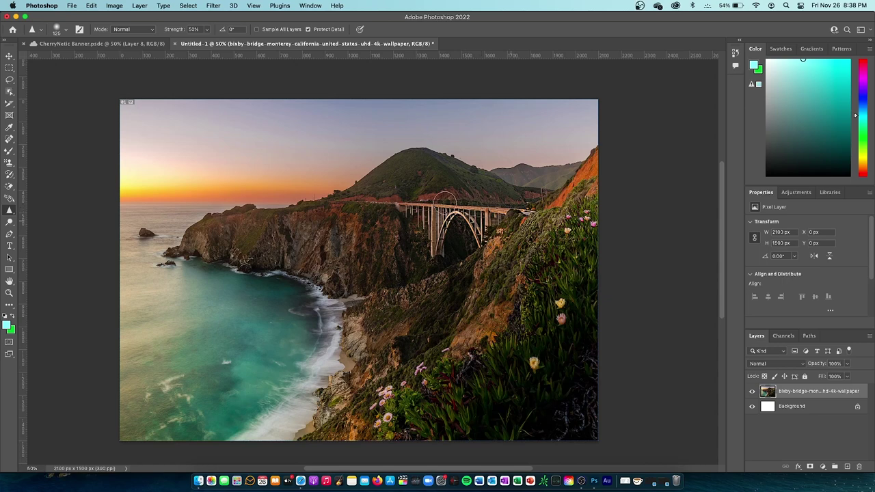
{"action": "mouse_move", "coordinate": [444, 200]}
{"action": "left_mouse_down"}
{"action": "mouse_move", "coordinate": [446, 210]}
{"action": "mouse_move", "coordinate": [454, 205]}
{"action": "mouse_move", "coordinate": [420, 222]}
{"action": "mouse_move", "coordinate": [524, 228]}
{"action": "mouse_move", "coordinate": [436, 224]}
{"action": "mouse_move", "coordinate": [409, 208]}
{"action": "mouse_move", "coordinate": [424, 226]}
{"action": "mouse_move", "coordinate": [501, 224]}
{"action": "left_mouse_up"}
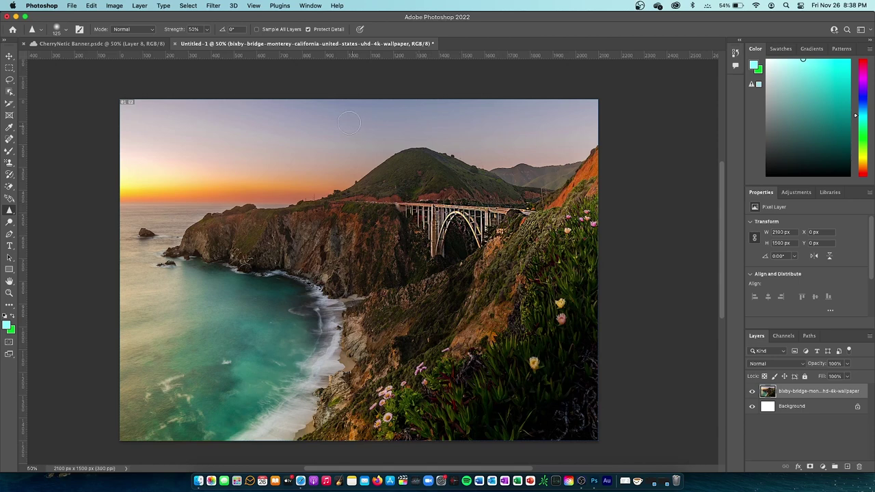
{"action": "left_click", "coordinate": [9, 212]}
{"action": "key", "text": "super+z"}
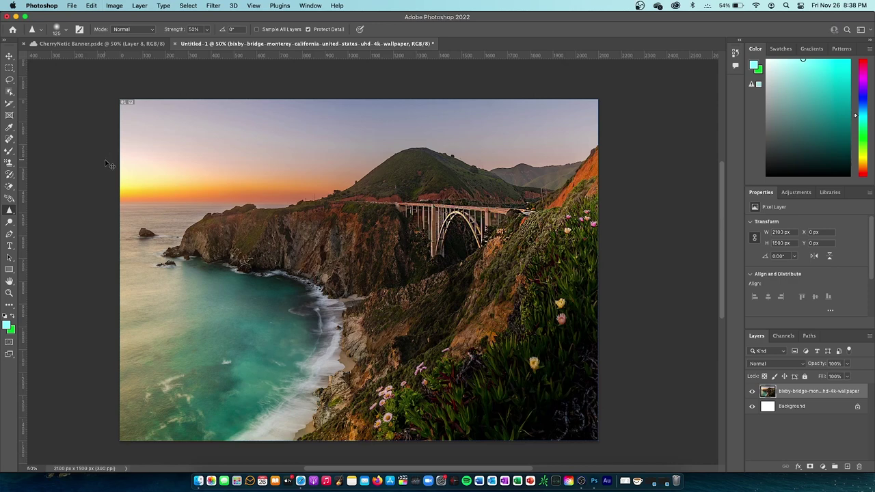
{"action": "key", "text": "super+z"}
{"action": "left_click", "coordinate": [10, 211]}
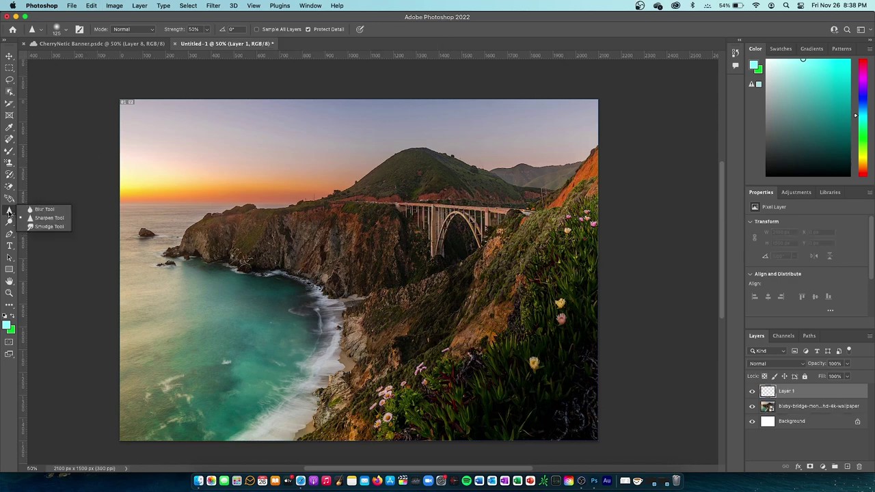
- Try the Smudge Tool, then make the Dodge Tool active (Highlights, 20% exposure)
{"action": "left_click", "coordinate": [41, 226]}
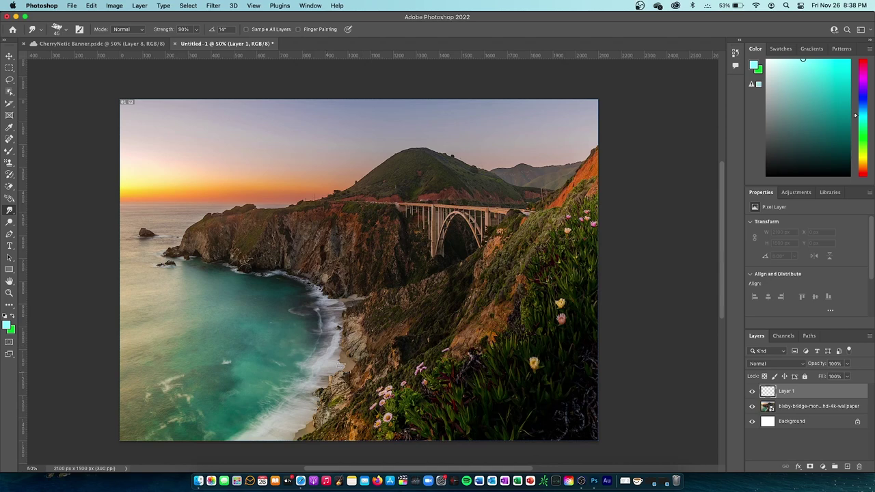
{"action": "left_click", "coordinate": [9, 222]}
{"action": "right_click", "coordinate": [10, 223]}
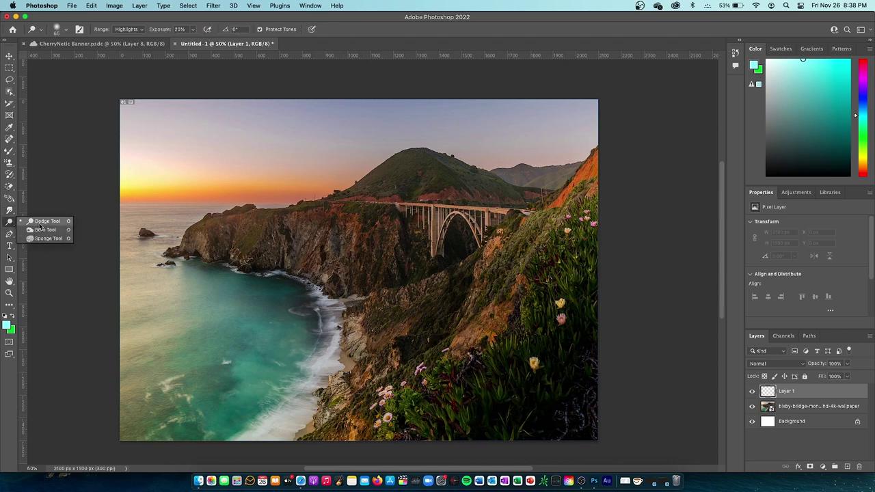
{"action": "left_click", "coordinate": [39, 226]}
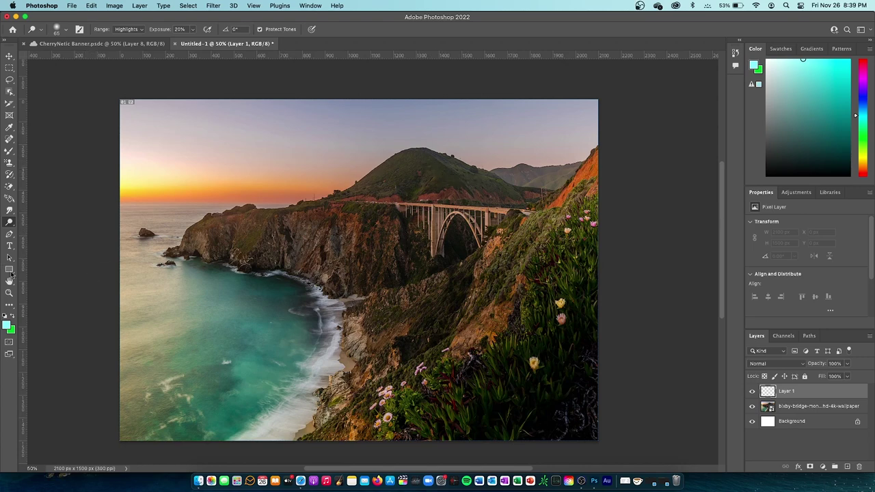
- Switch from Dodge through Burn to the Sponge tool and check its 65 px, 0% hardness brush
{"action": "right_click", "coordinate": [10, 222]}
{"action": "left_click", "coordinate": [39, 231]}
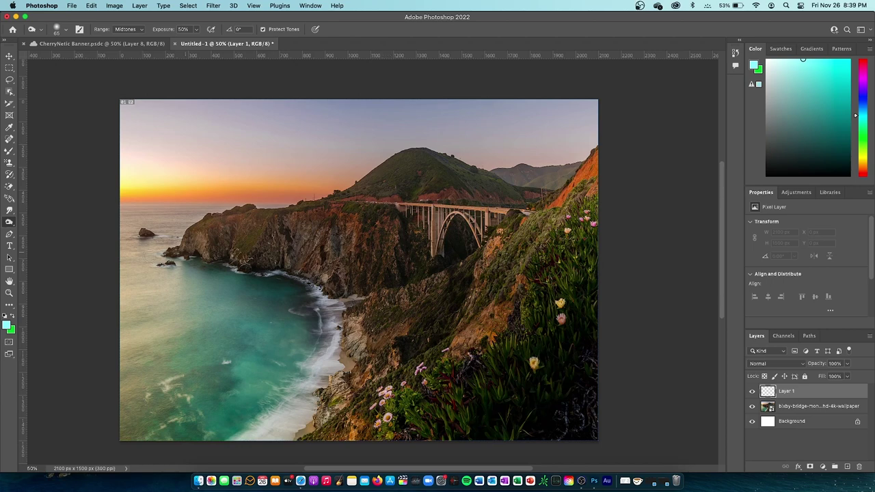
{"action": "right_click", "coordinate": [12, 223]}
{"action": "left_click", "coordinate": [48, 239]}
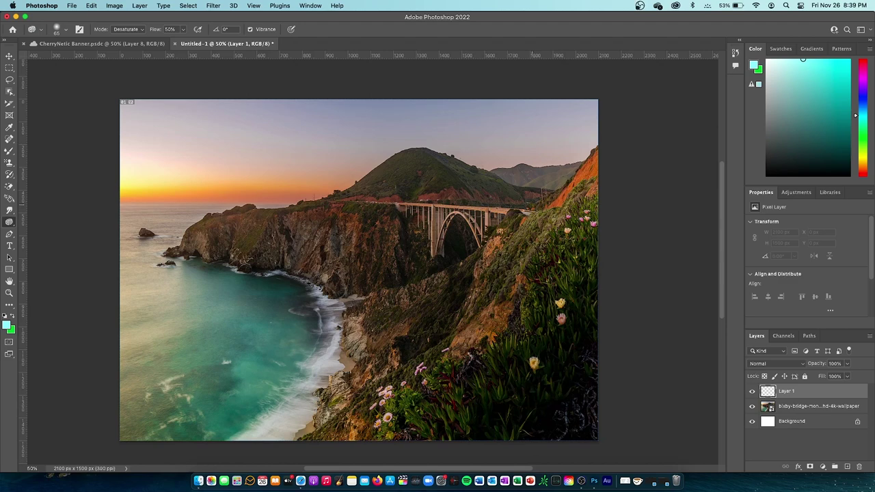
{"action": "right_click", "coordinate": [532, 200]}
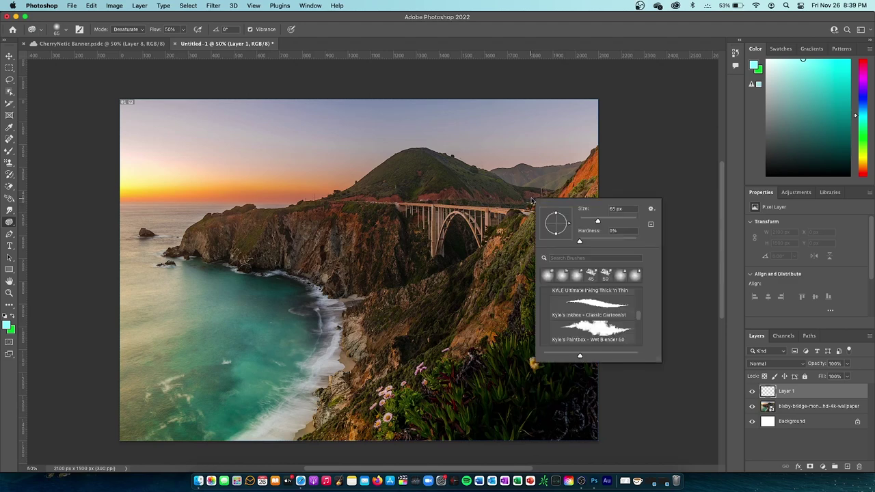
{"action": "left_click", "coordinate": [578, 170]}
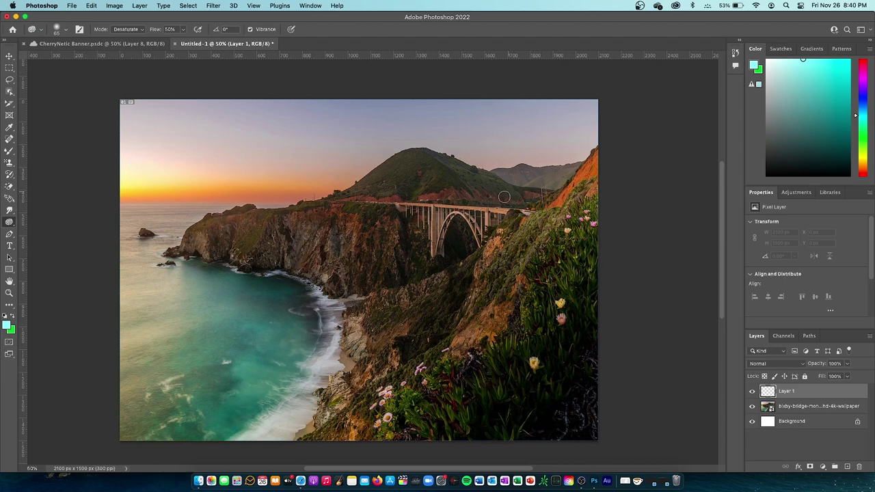
- Select the Pen Tool and zoom in on the bridge's near end
{"action": "left_click", "coordinate": [8, 234]}
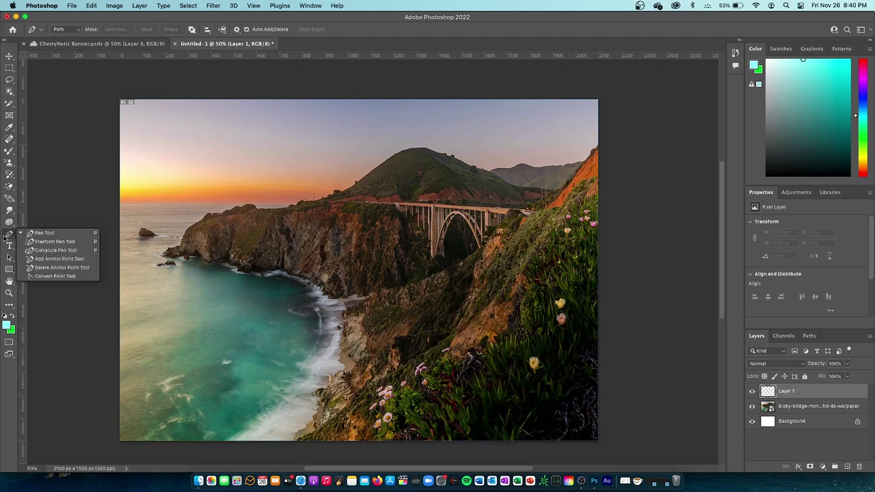
{"action": "left_click", "coordinate": [46, 234]}
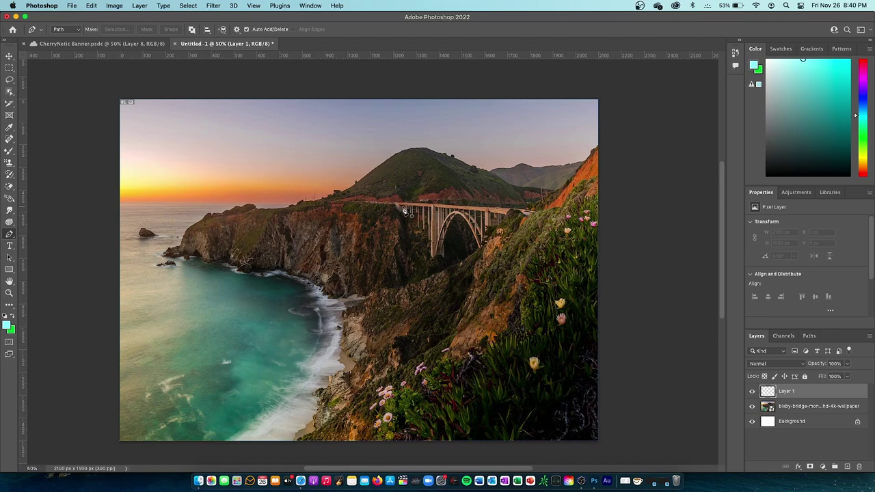
{"action": "scroll", "coordinate": [404, 211], "scroll_direction": "up", "scroll_amount": 8}
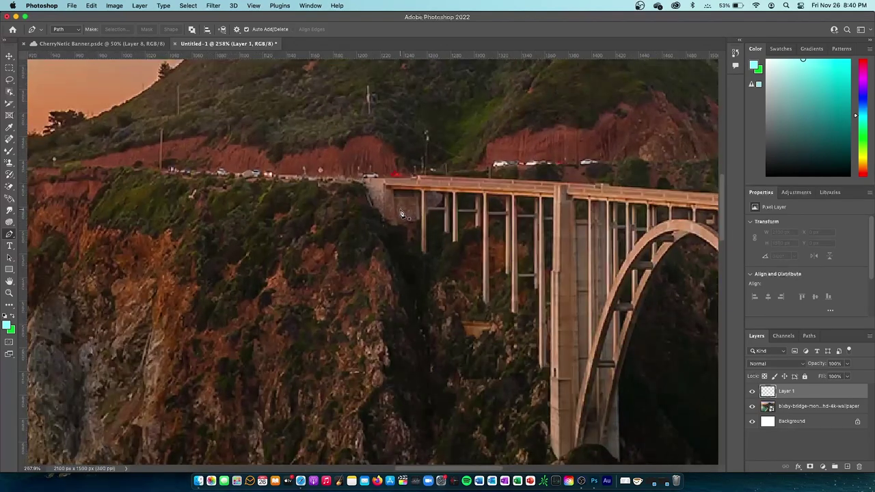
{"action": "scroll", "coordinate": [402, 214], "scroll_direction": "down", "scroll_amount": 6}
{"action": "scroll", "coordinate": [402, 214], "scroll_direction": "up", "scroll_amount": 8}
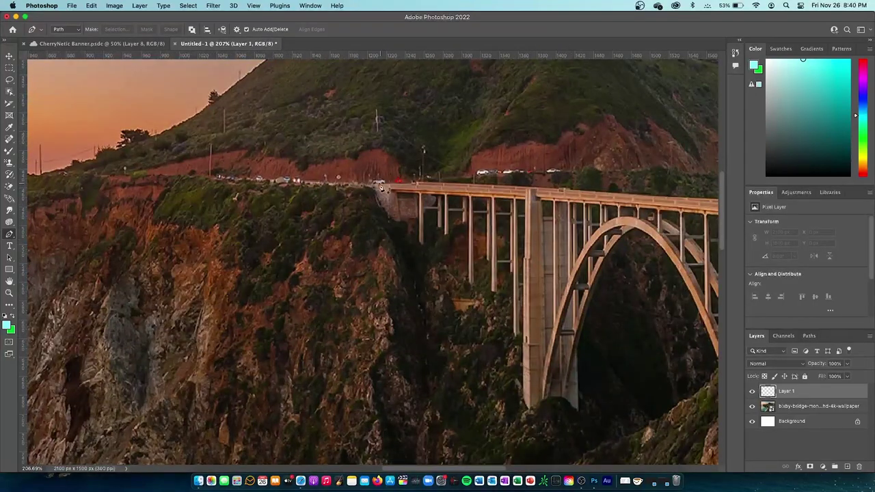
- Place anchors from the bridge's near end down its edge and along the underside
{"action": "left_click", "coordinate": [375, 186]}
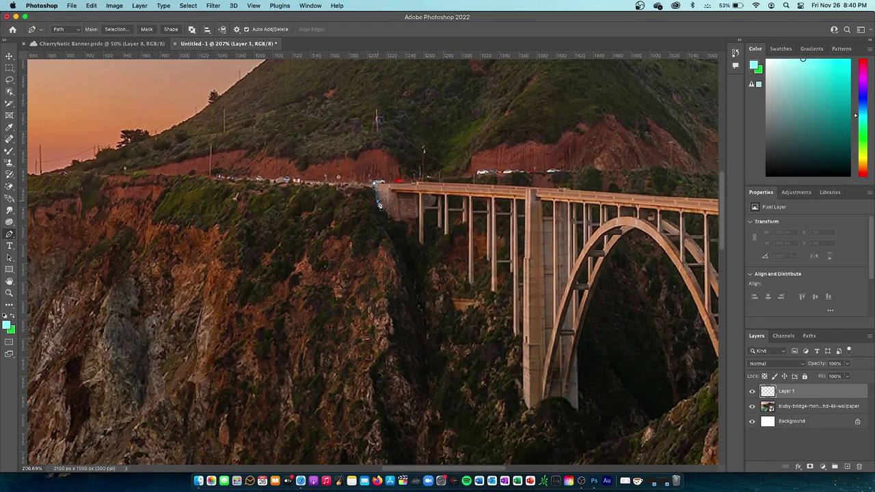
{"action": "left_click", "coordinate": [382, 207]}
{"action": "left_click", "coordinate": [391, 217]}
{"action": "left_click", "coordinate": [401, 220]}
{"action": "left_click", "coordinate": [404, 223]}
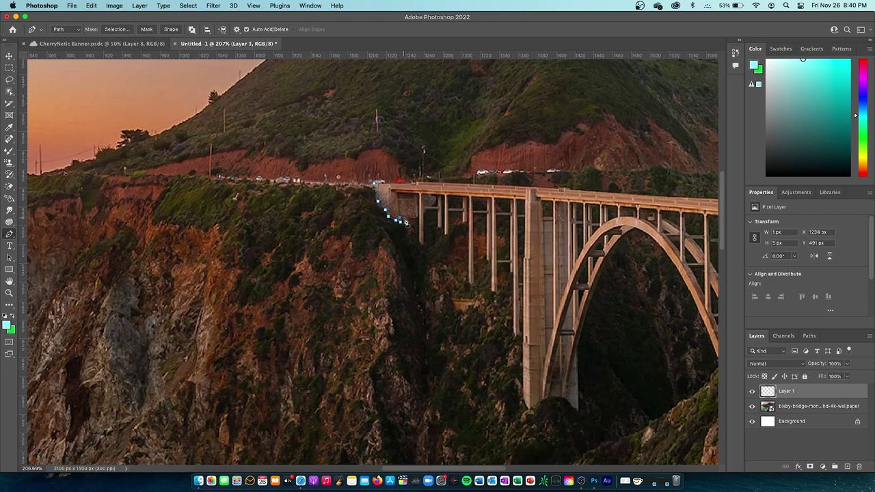
{"action": "left_click", "coordinate": [414, 217]}
{"action": "left_click", "coordinate": [425, 212]}
{"action": "left_click", "coordinate": [432, 205]}
{"action": "left_click", "coordinate": [438, 197]}
- Trace anchors back along the bridge's top edge and close the path at the start
{"action": "left_click", "coordinate": [435, 187]}
{"action": "left_click", "coordinate": [422, 184]}
{"action": "left_click", "coordinate": [408, 183]}
{"action": "left_click", "coordinate": [396, 185]}
{"action": "left_click", "coordinate": [386, 185]}
{"action": "left_click", "coordinate": [377, 185]}
- Undo a stray curved anchor, add a top-edge point and close the path again
{"action": "left_click_drag", "start_coordinate": [458, 155], "coordinate": [404, 106]}
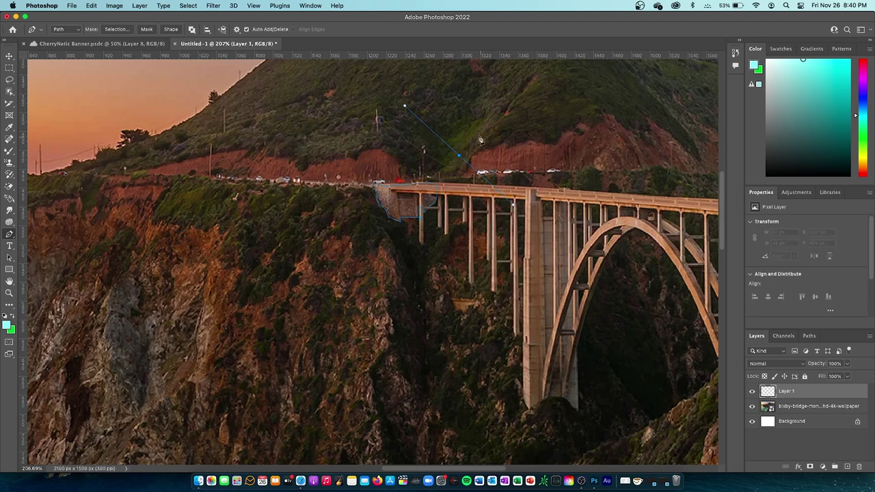
{"action": "key", "text": "super+z"}
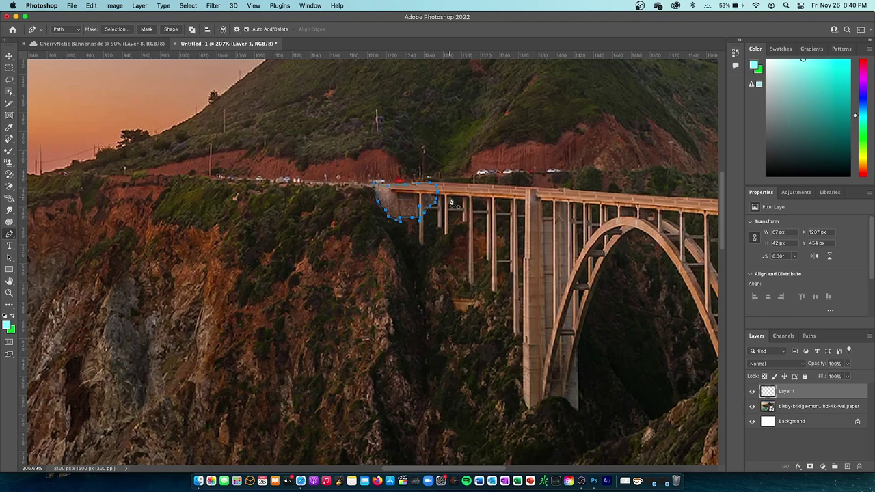
{"action": "left_click", "coordinate": [409, 190]}
{"action": "left_click", "coordinate": [374, 186]}
- Add a vector mask from the path to Layer 1, fit the image, then delete Layer 1
{"action": "left_click", "coordinate": [811, 466]}
{"action": "left_click", "coordinate": [810, 467]}
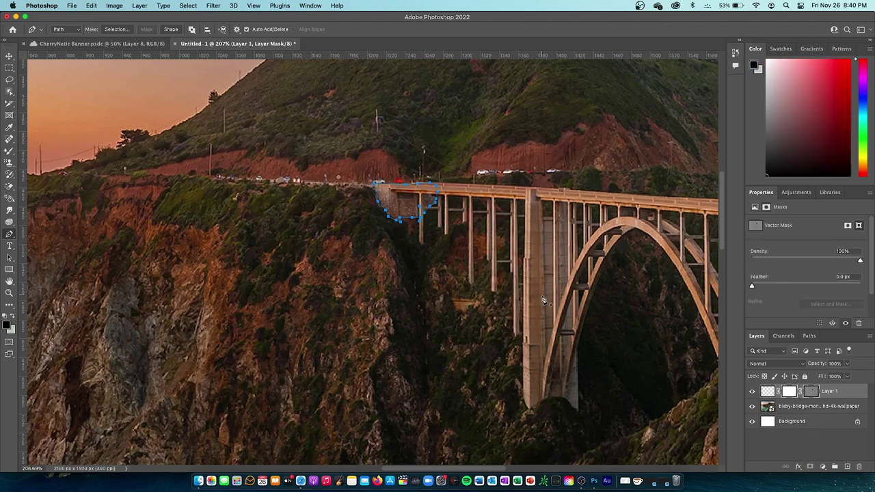
{"action": "key", "text": "super+0"}
{"action": "left_click", "coordinate": [845, 395]}
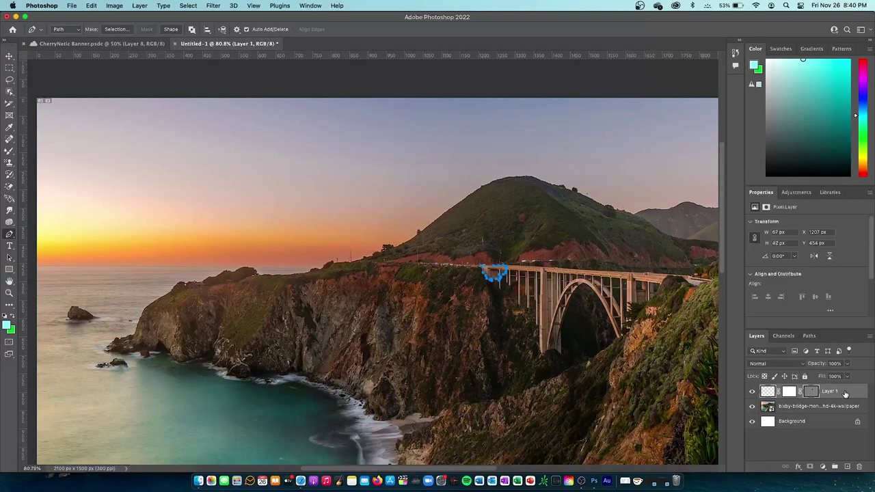
{"action": "key", "text": "Delete"}
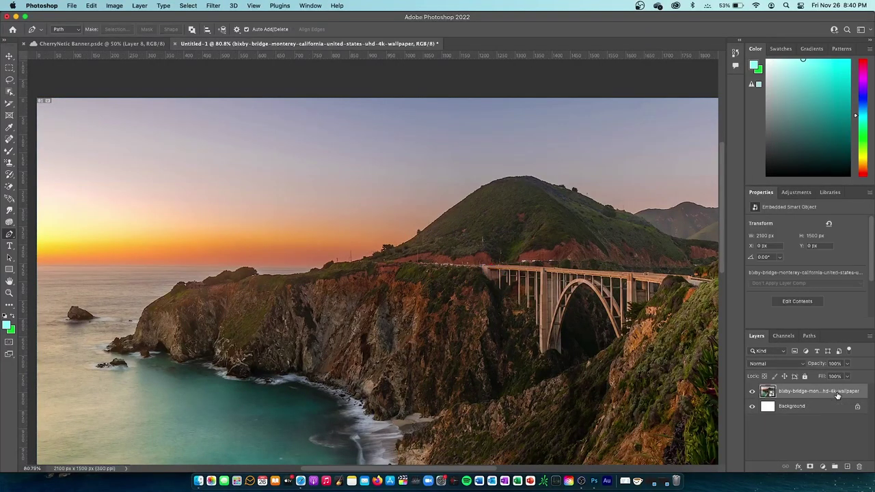
- Draw a short path on the bridge, add a layer mask, undo the vector mask and clear the path
{"action": "left_click", "coordinate": [481, 264]}
{"action": "left_click", "coordinate": [521, 272]}
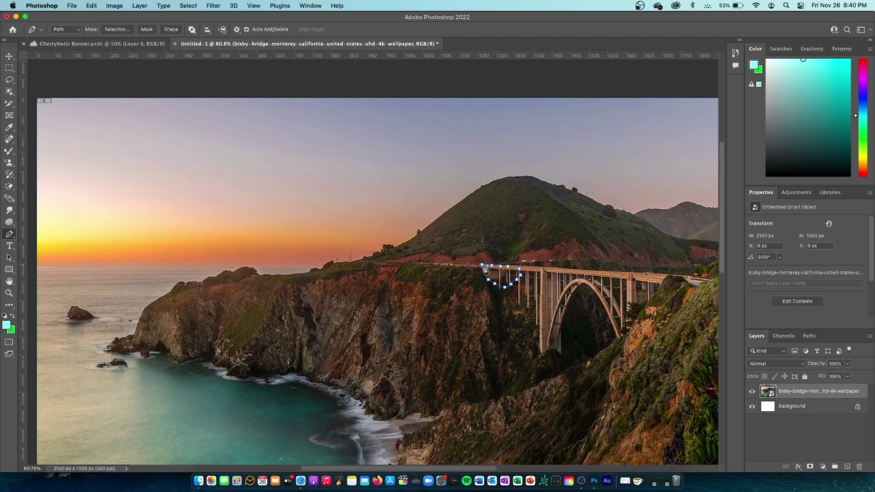
{"action": "left_click", "coordinate": [810, 467]}
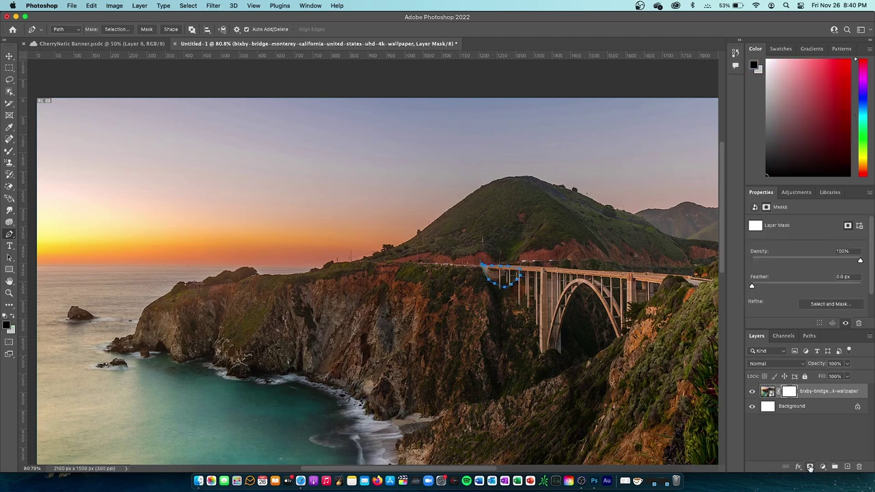
{"action": "left_click", "coordinate": [810, 467]}
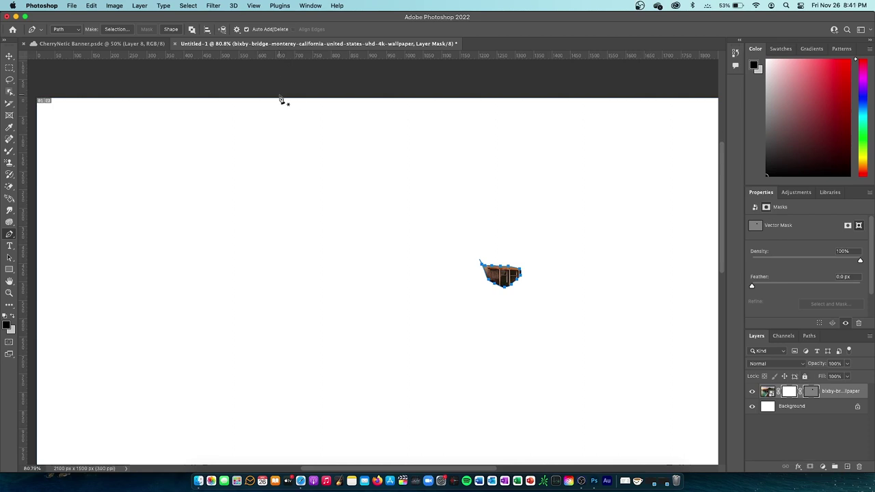
{"action": "key", "text": "super+z"}
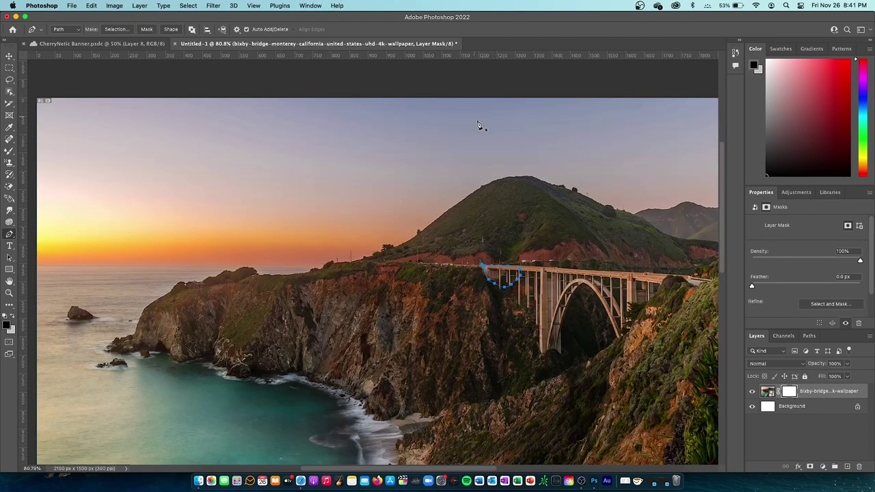
{"action": "key", "text": "Escape"}
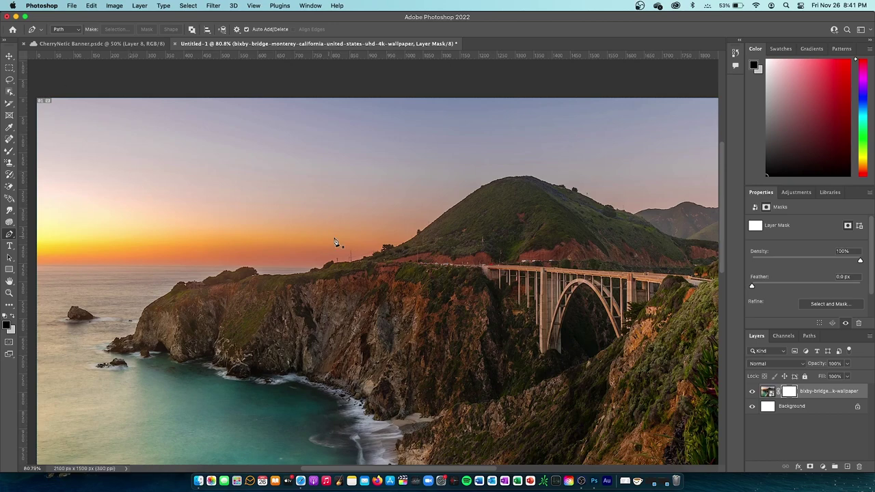
- Zoom out and centre the full bridge photo in the window
{"action": "scroll", "coordinate": [338, 219], "scroll_direction": "down", "scroll_amount": 5}
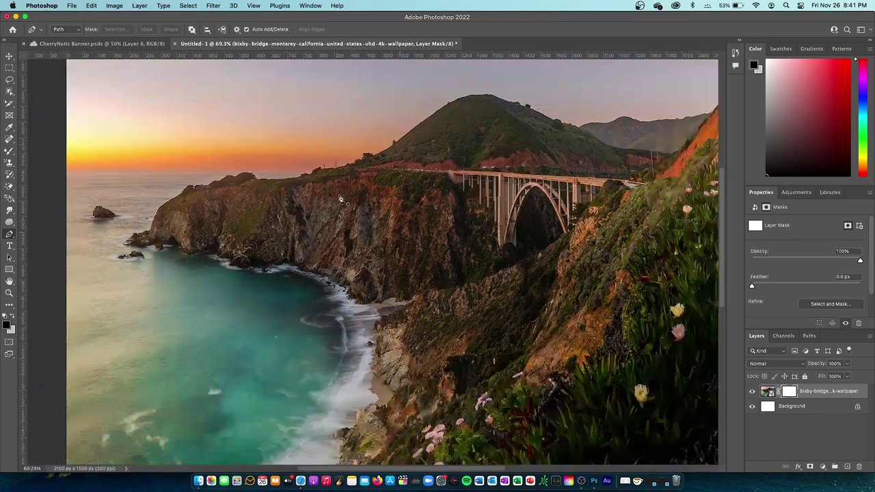
{"action": "scroll", "coordinate": [339, 199], "scroll_direction": "down", "scroll_amount": 5}
{"action": "scroll", "coordinate": [345, 203], "scroll_direction": "up", "scroll_amount": 4}
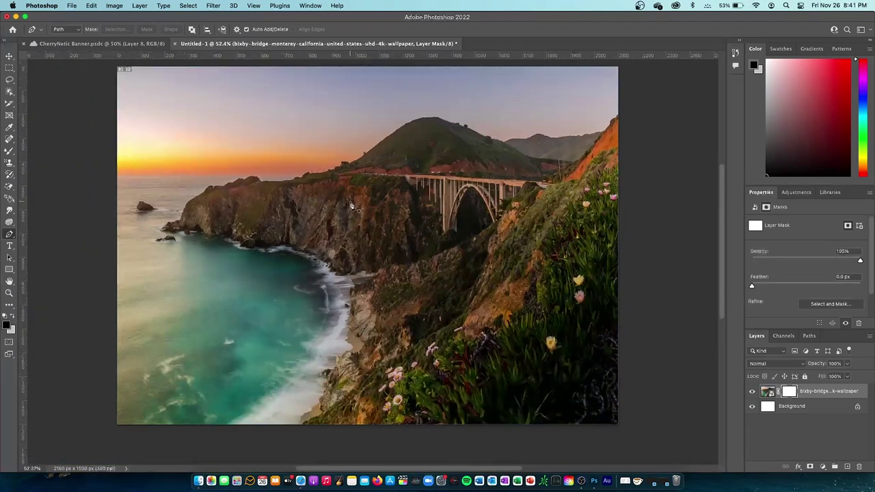
{"action": "scroll", "coordinate": [352, 205], "scroll_direction": "down", "scroll_amount": 2}
{"action": "left_click_drag", "start_coordinate": [352, 198], "coordinate": [384, 240]}
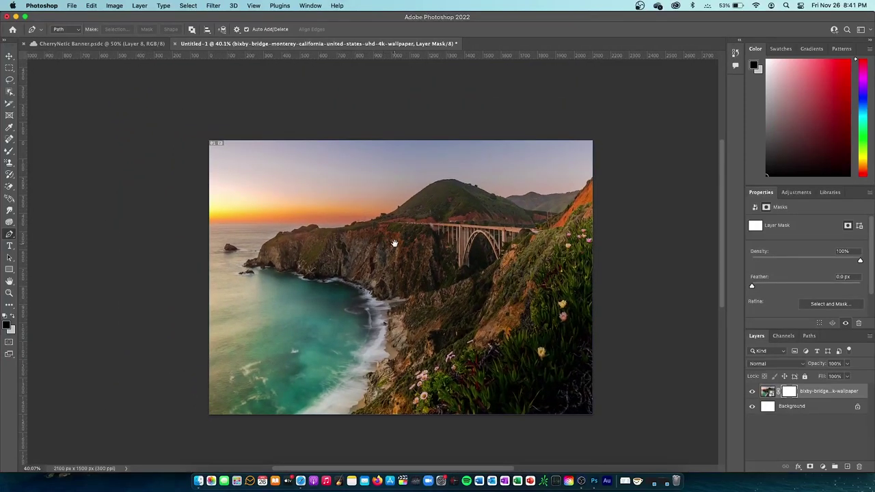
- Try the alternative path tools, undo a stray anchor, and settle on the Freeform Pen
{"action": "right_click", "coordinate": [9, 234]}
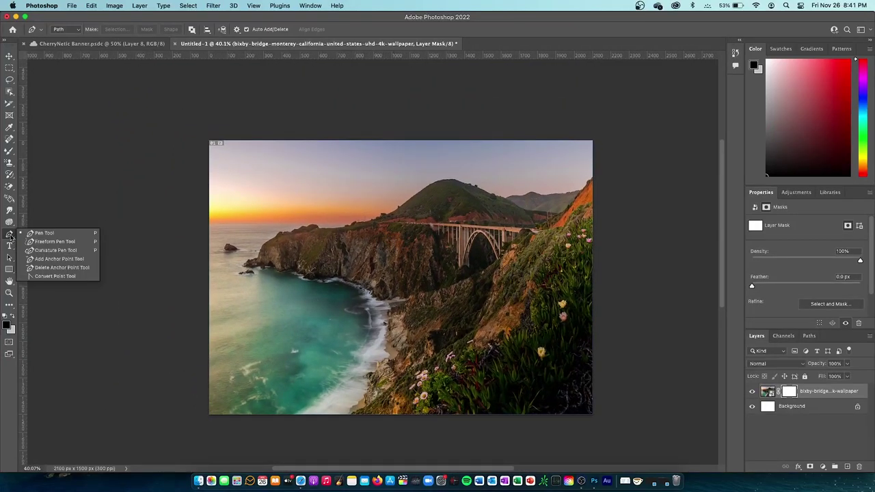
{"action": "left_click", "coordinate": [50, 208]}
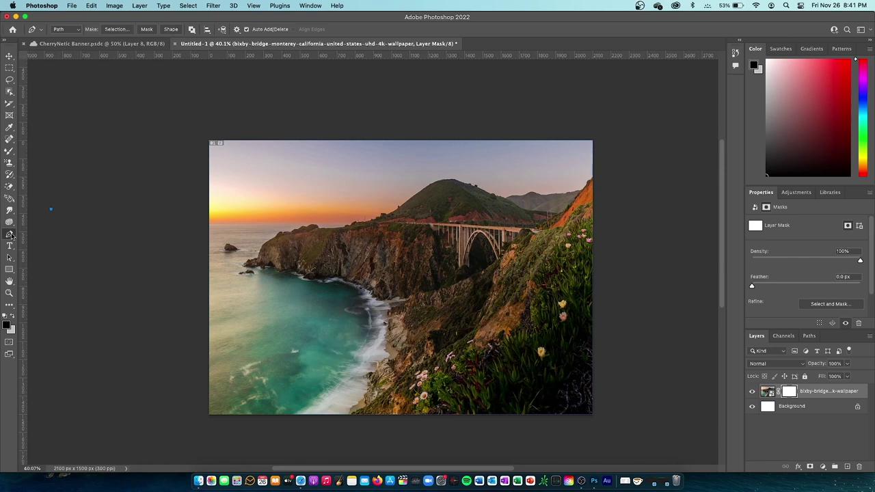
{"action": "key", "text": "super+z"}
{"action": "right_click", "coordinate": [11, 235]}
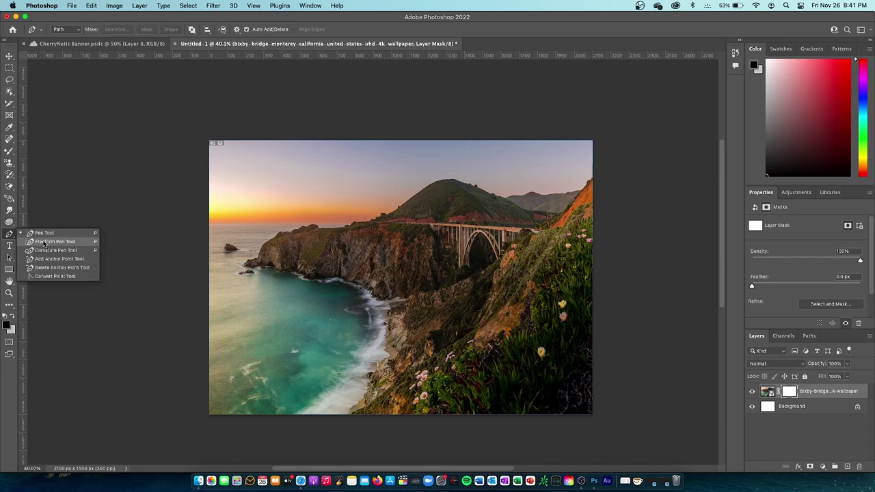
{"action": "left_click", "coordinate": [49, 243]}
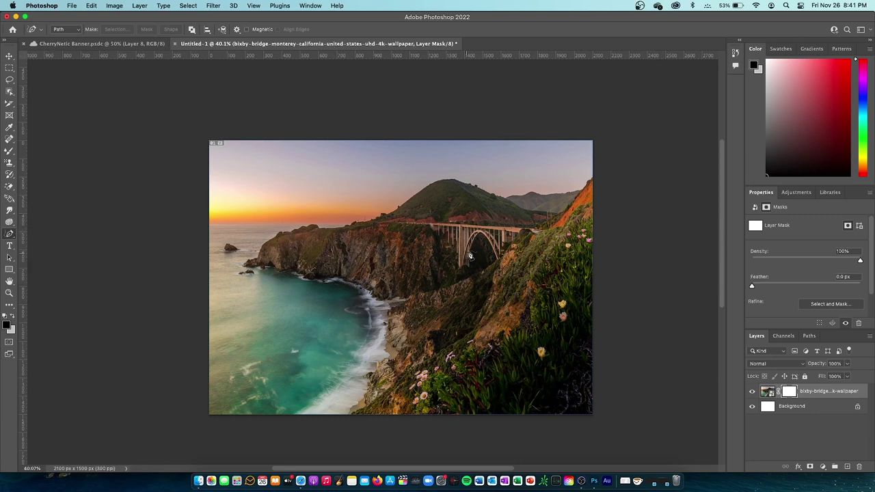
- Draw freehand strokes around the hilltop, mask the photo to them, then undo the mask
{"action": "mouse_move", "coordinate": [458, 255]}
{"action": "left_mouse_down"}
{"action": "mouse_move", "coordinate": [477, 275]}
{"action": "mouse_move", "coordinate": [481, 246]}
{"action": "left_mouse_up"}
{"action": "key", "text": "ctrl+z"}
{"action": "left_click_drag", "start_coordinate": [474, 199], "coordinate": [470, 228]}
{"action": "mouse_move", "coordinate": [512, 209]}
{"action": "left_mouse_down"}
{"action": "mouse_move", "coordinate": [483, 217]}
{"action": "mouse_move", "coordinate": [484, 199]}
{"action": "mouse_move", "coordinate": [438, 200]}
{"action": "mouse_move", "coordinate": [432, 225]}
{"action": "mouse_move", "coordinate": [472, 262]}
{"action": "mouse_move", "coordinate": [492, 258]}
{"action": "mouse_move", "coordinate": [540, 210]}
{"action": "mouse_move", "coordinate": [546, 229]}
{"action": "mouse_move", "coordinate": [535, 188]}
{"action": "mouse_move", "coordinate": [470, 196]}
{"action": "left_mouse_up"}
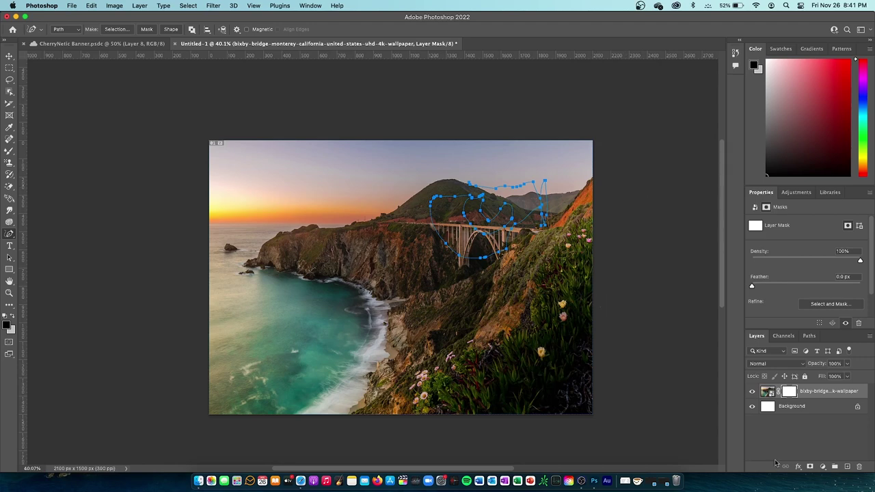
{"action": "left_click", "coordinate": [810, 466]}
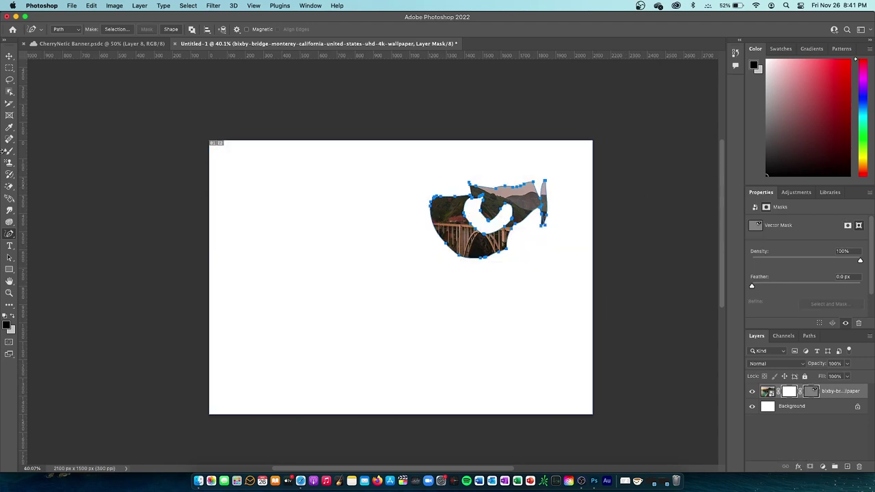
{"action": "key", "text": "super+z"}
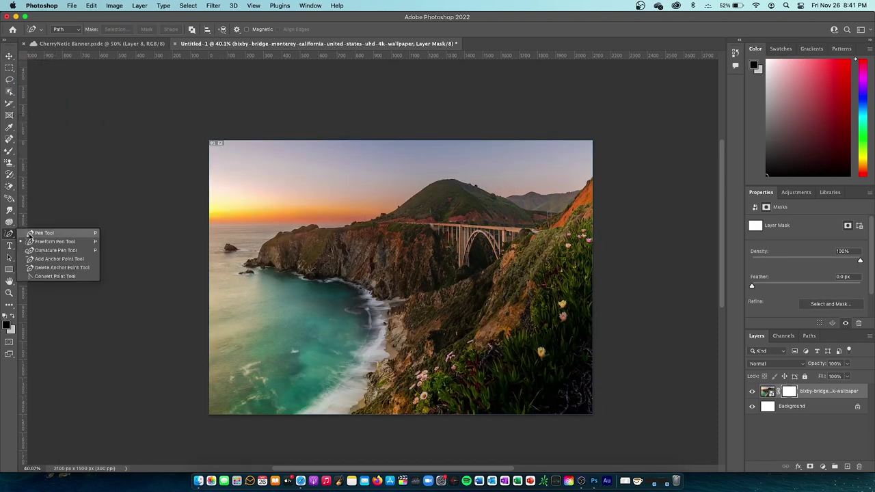
{"action": "left_click_drag", "start_coordinate": [9, 234], "coordinate": [58, 253]}
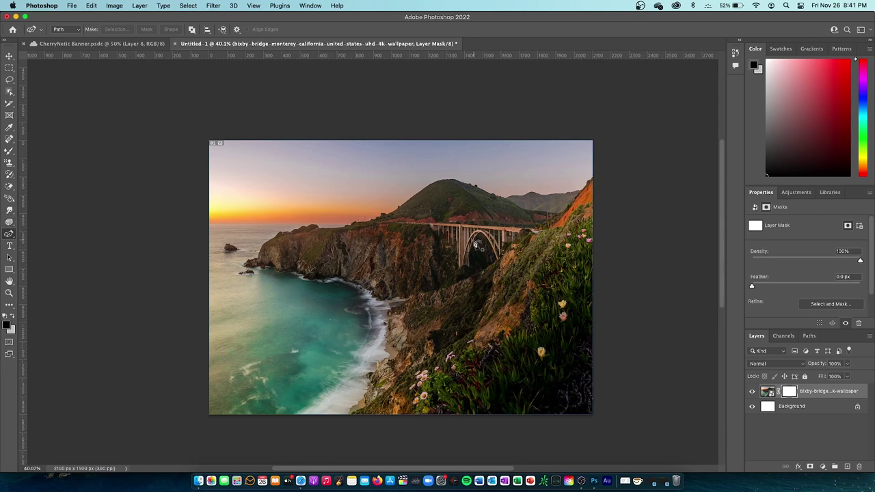
{"action": "left_click", "coordinate": [446, 219]}
{"action": "left_click", "coordinate": [470, 198]}
{"action": "left_click", "coordinate": [500, 241]}
{"action": "left_click", "coordinate": [488, 256]}
{"action": "left_click", "coordinate": [465, 259]}
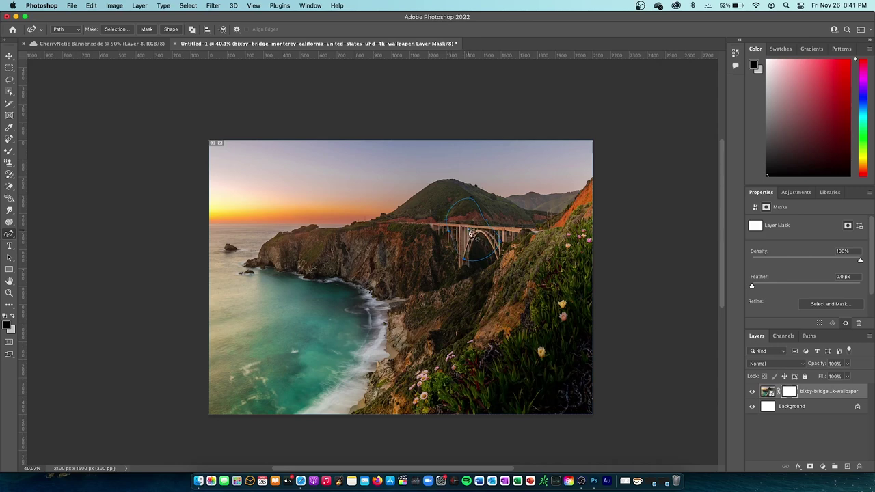
{"action": "left_click", "coordinate": [517, 186]}
{"action": "left_click", "coordinate": [525, 219]}
{"action": "left_click", "coordinate": [537, 238]}
{"action": "left_click", "coordinate": [523, 262]}
{"action": "left_click", "coordinate": [502, 279]}
{"action": "left_click", "coordinate": [10, 239]}
{"action": "left_click", "coordinate": [51, 234]}
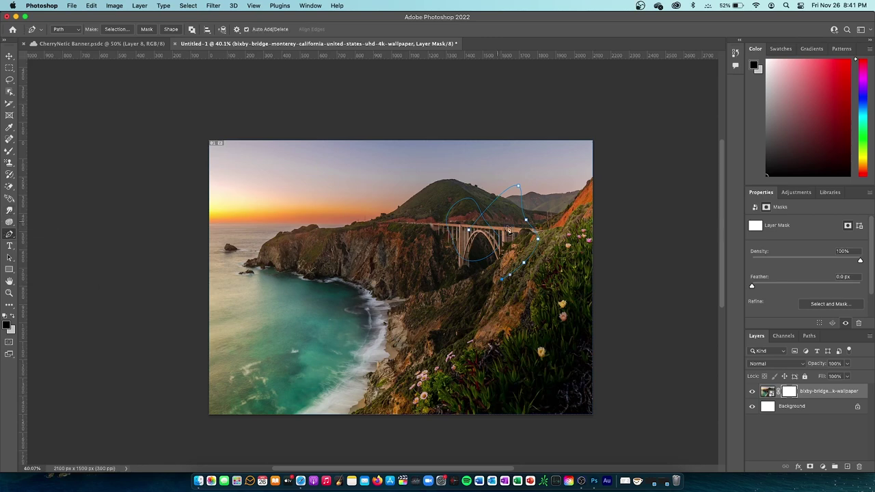
{"action": "left_click", "coordinate": [378, 216]}
{"action": "left_click", "coordinate": [359, 251]}
{"action": "left_click", "coordinate": [375, 267]}
{"action": "left_click", "coordinate": [400, 282]}
{"action": "left_click", "coordinate": [414, 305]}
{"action": "left_click", "coordinate": [375, 346]}
{"action": "left_click", "coordinate": [358, 305]}
{"action": "left_click", "coordinate": [342, 253]}
{"action": "left_click_drag", "start_coordinate": [11, 235], "coordinate": [40, 247]}
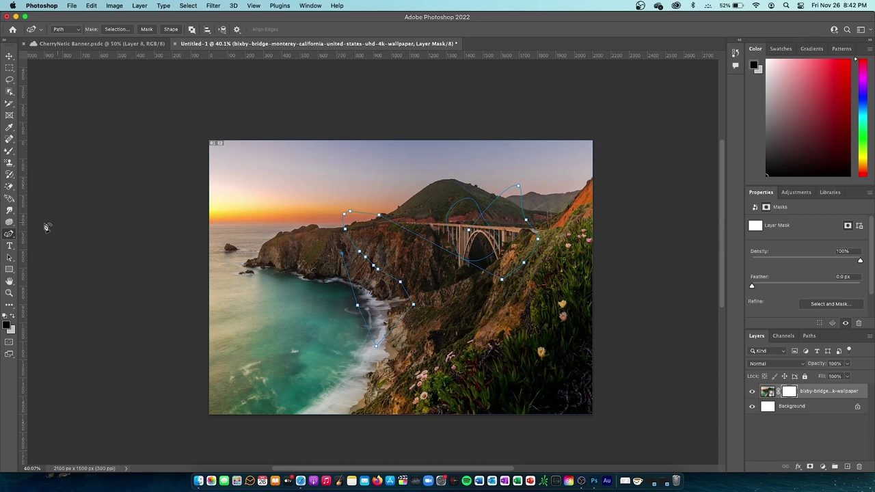
{"action": "left_click", "coordinate": [327, 232]}
{"action": "left_click", "coordinate": [311, 215]}
{"action": "left_click", "coordinate": [333, 193]}
{"action": "left_click", "coordinate": [428, 175]}
{"action": "left_click", "coordinate": [285, 270]}
{"action": "left_click", "coordinate": [808, 466]}
{"action": "key", "text": "super+z"}
{"action": "key", "text": "super+z"}
{"action": "key", "text": "super+z"}
{"action": "key", "text": "super+z"}
{"action": "key", "text": "super+z"}
{"action": "key", "text": "super+z"}
{"action": "key", "text": "super+z"}
{"action": "key", "text": "super+z"}
{"action": "key", "text": "super+z"}
{"action": "key", "text": "super+z"}
{"action": "key", "text": "super+z"}
{"action": "key", "text": "super+z"}
{"action": "key", "text": "super+z"}
{"action": "key", "text": "super+z"}
{"action": "right_click", "coordinate": [9, 234]}
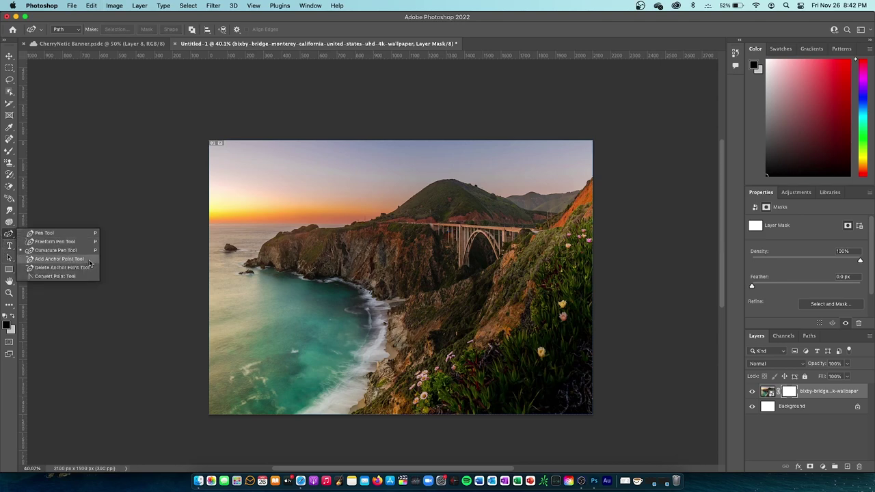
{"action": "left_click", "coordinate": [59, 259]}
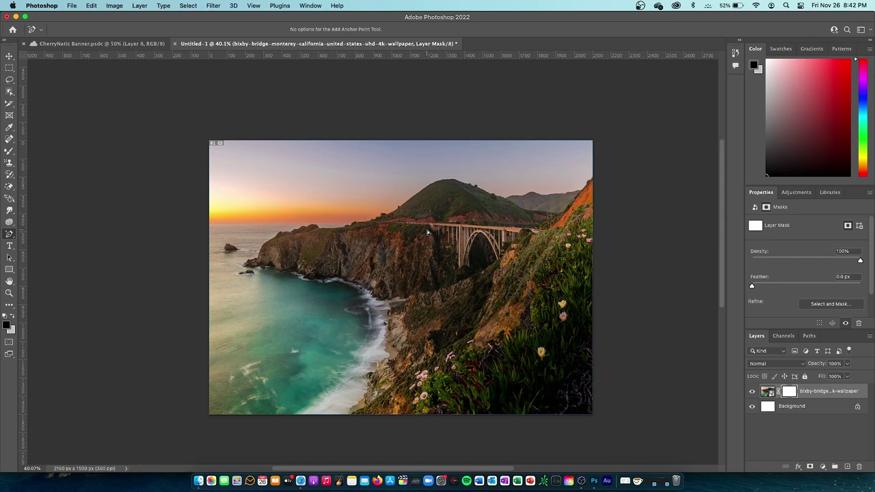
{"action": "right_click", "coordinate": [9, 234]}
{"action": "left_click", "coordinate": [95, 236]}
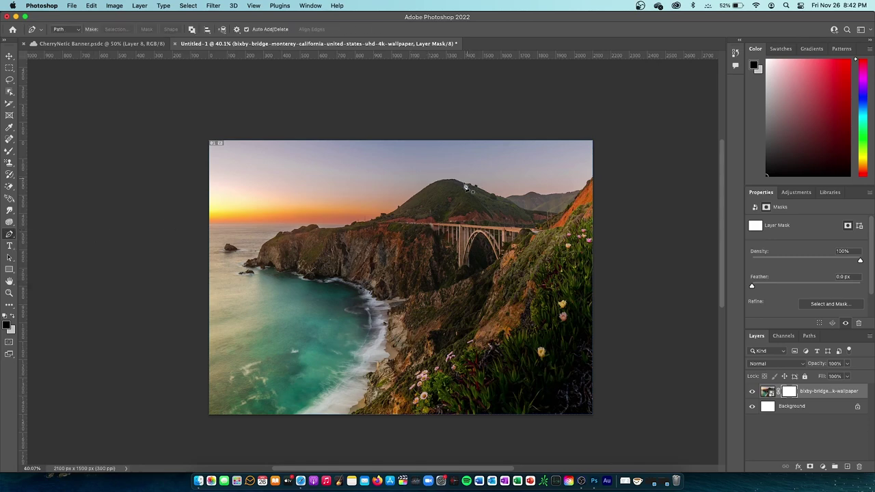
{"action": "left_click", "coordinate": [433, 226]}
{"action": "left_click", "coordinate": [485, 263]}
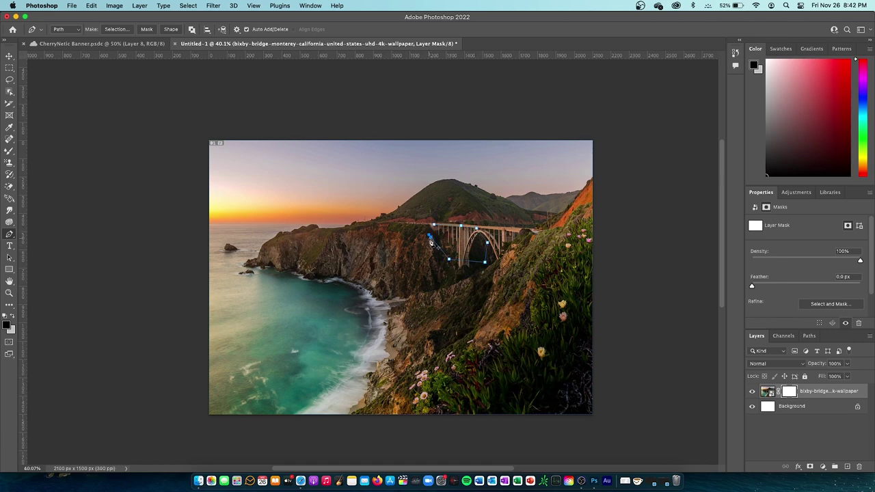
{"action": "key", "text": "super+z"}
{"action": "key", "text": "super+z"}
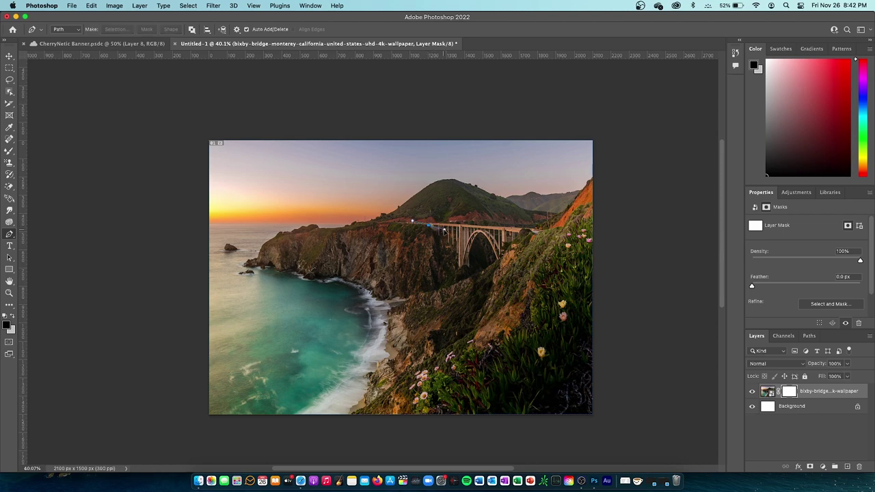
{"action": "key", "text": "super+z"}
{"action": "left_click", "coordinate": [424, 226]}
{"action": "left_click_drag", "start_coordinate": [444, 228], "coordinate": [479, 231]}
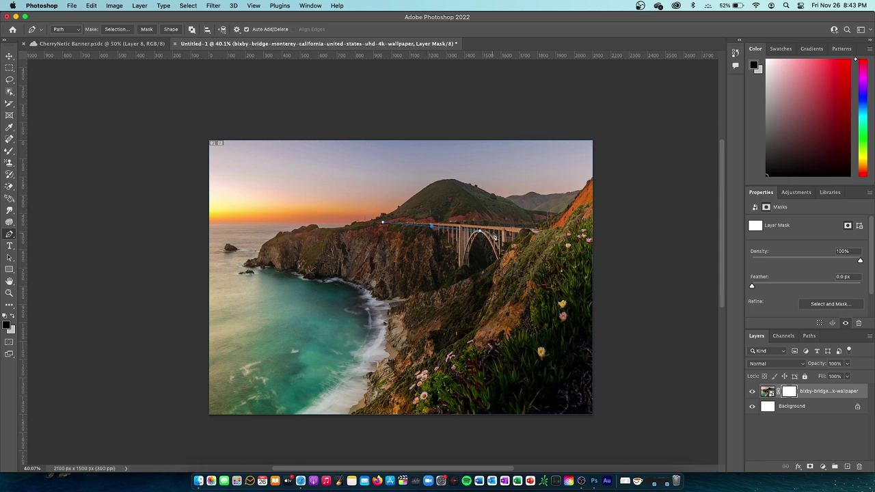
{"action": "left_click_drag", "start_coordinate": [482, 233], "coordinate": [498, 316]}
{"action": "key", "text": "BackSpace"}
{"action": "key", "text": "BackSpace"}
{"action": "left_click", "coordinate": [437, 238]}
{"action": "mouse_move", "coordinate": [448, 263]}
{"action": "left_mouse_down"}
{"action": "mouse_move", "coordinate": [388, 296]}
{"action": "mouse_move", "coordinate": [448, 264]}
{"action": "left_mouse_up"}
{"action": "key", "text": "super+z"}
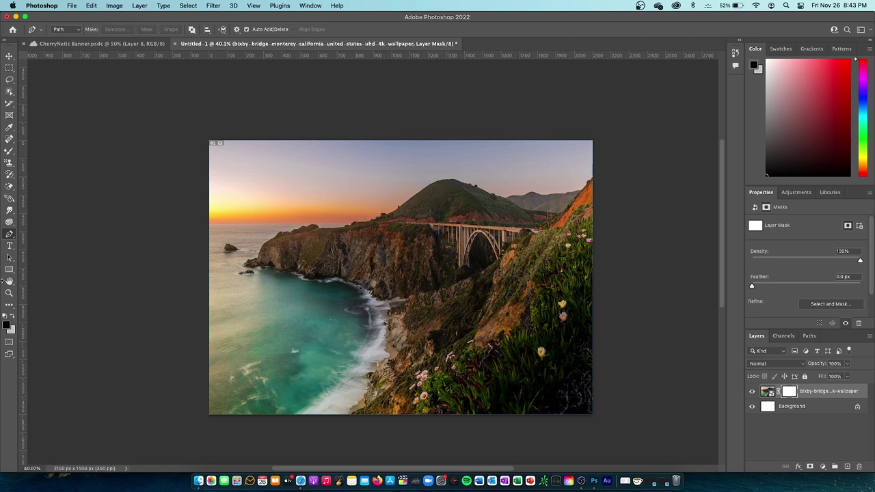
{"action": "left_click", "coordinate": [10, 234]}
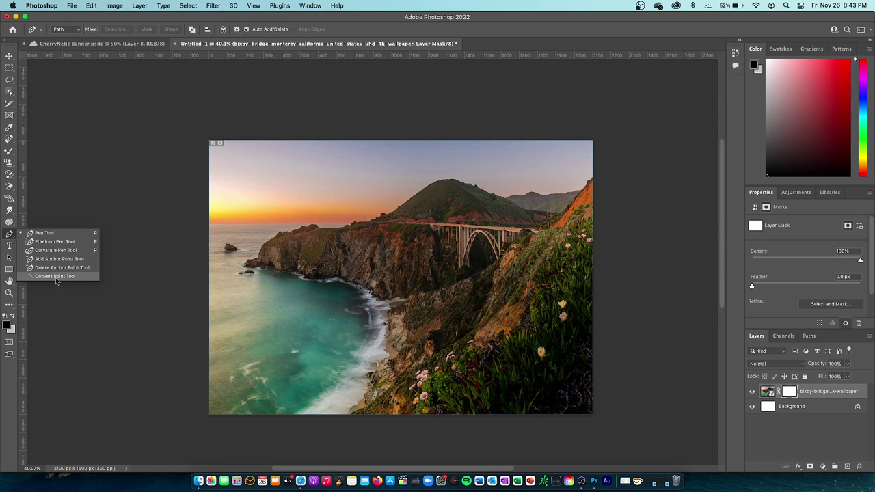
{"action": "left_click", "coordinate": [45, 233]}
{"action": "left_click", "coordinate": [298, 160]}
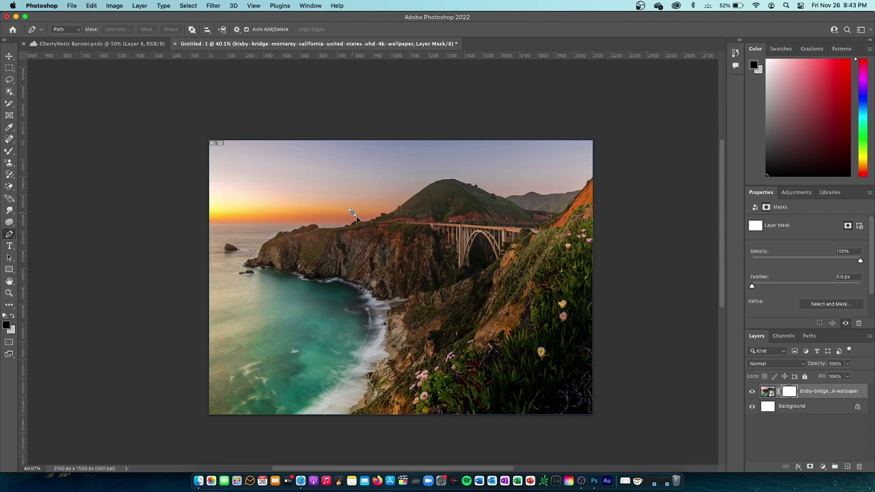
{"action": "left_click", "coordinate": [353, 212]}
{"action": "right_click", "coordinate": [10, 233]}
{"action": "left_click", "coordinate": [48, 276]}
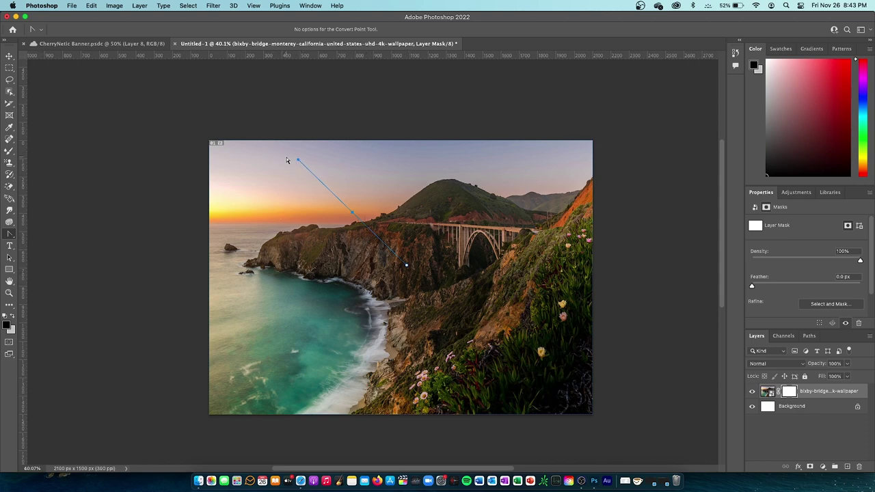
{"action": "left_click", "coordinate": [351, 214]}
{"action": "key", "text": "super+c"}
{"action": "left_click_drag", "start_coordinate": [9, 234], "coordinate": [27, 201]}
{"action": "left_click_drag", "start_coordinate": [10, 235], "coordinate": [49, 238]}
{"action": "left_click", "coordinate": [11, 247]}
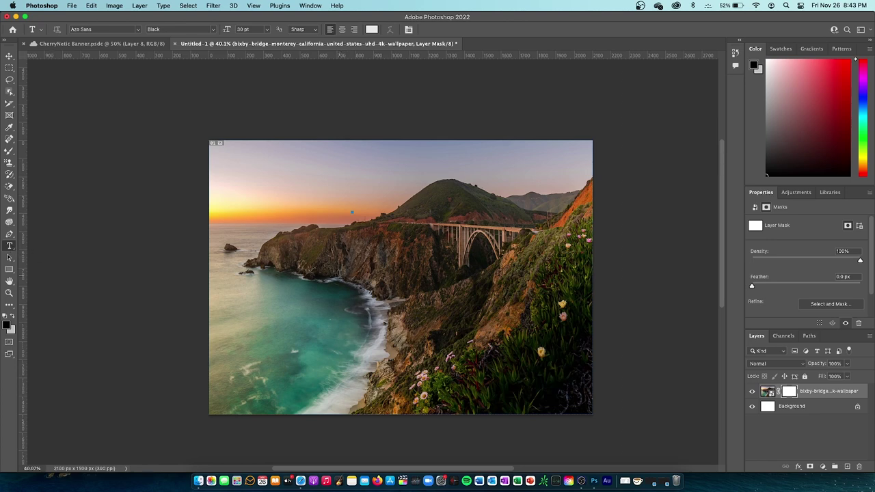
- Place a new text box on the photo and clear its Lorem Ipsum placeholder text
{"action": "left_click", "coordinate": [339, 273]}
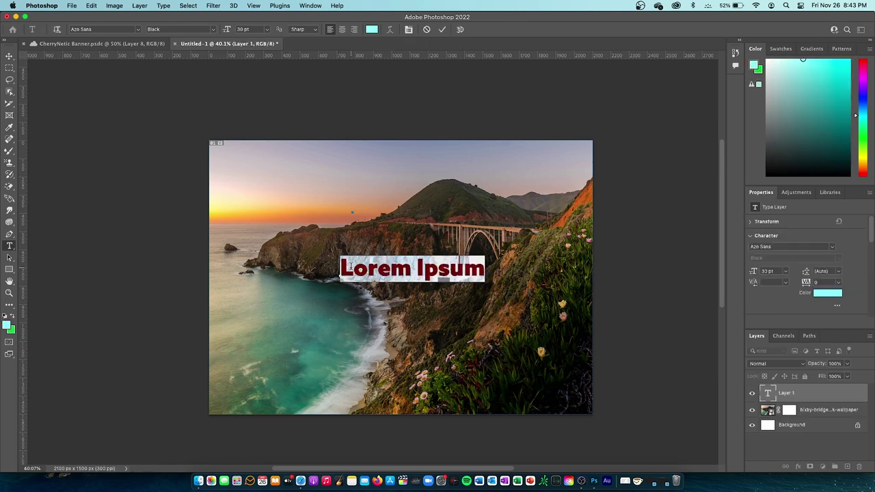
{"action": "key", "text": "Delete"}
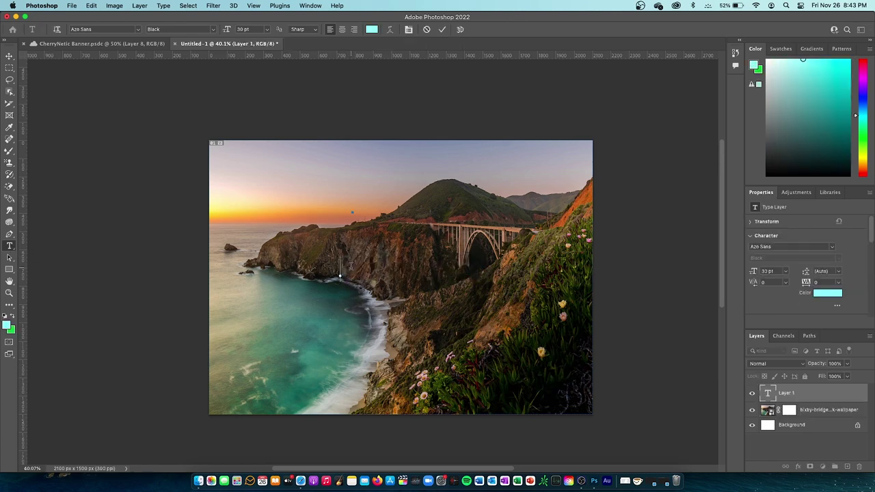
{"action": "left_click_drag", "start_coordinate": [8, 250], "coordinate": [9, 251]}
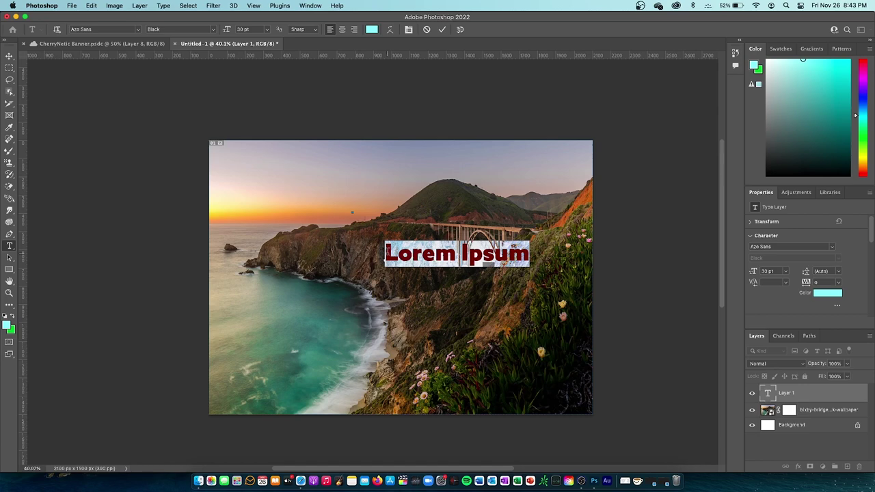
{"action": "key", "text": "BackSpace"}
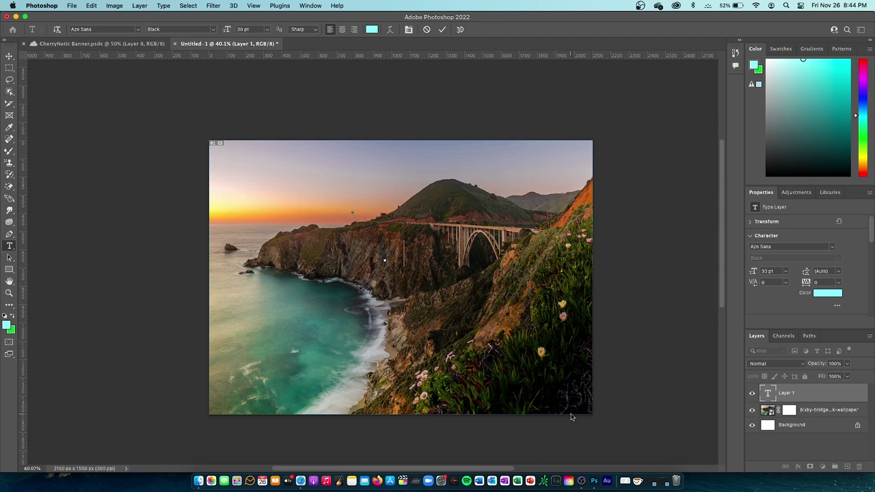
- Set the font style to Condensed Bold and shift the text colour to blue
{"action": "left_click", "coordinate": [139, 31]}
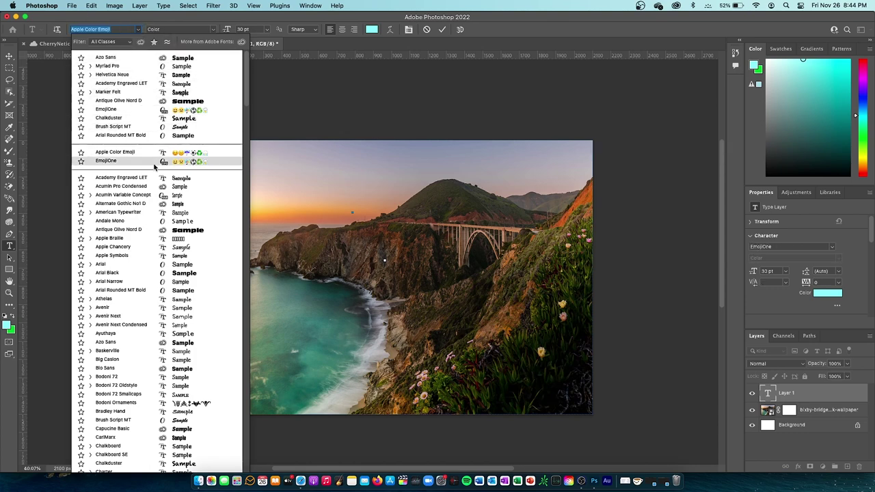
{"action": "key", "text": "Escape"}
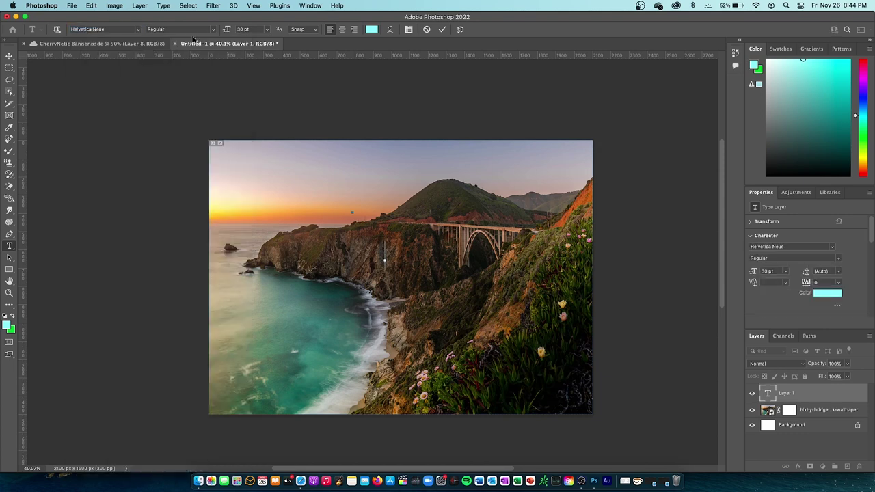
{"action": "left_click", "coordinate": [212, 30]}
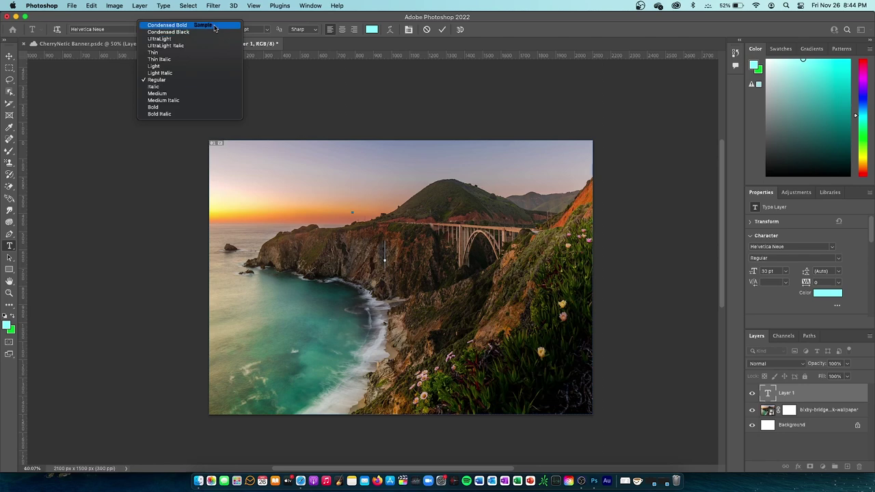
{"action": "left_click", "coordinate": [216, 25]}
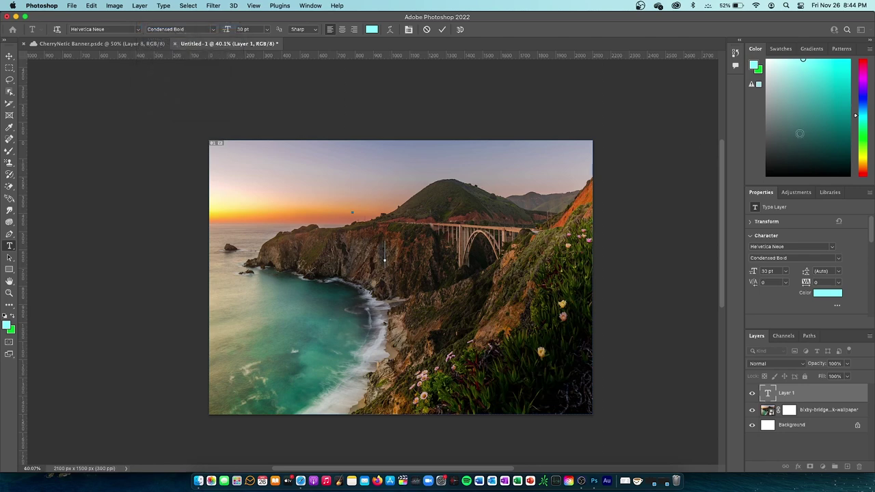
{"action": "left_click_drag", "start_coordinate": [801, 134], "coordinate": [824, 69]}
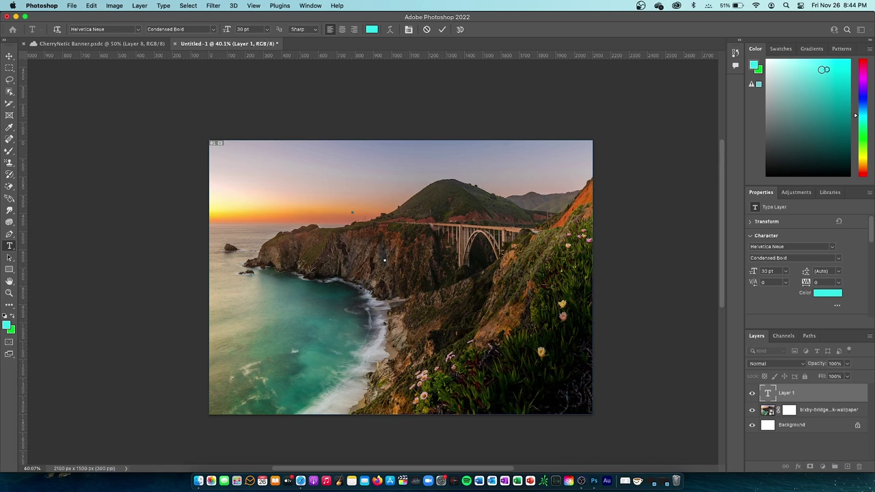
{"action": "left_click_drag", "start_coordinate": [862, 113], "coordinate": [863, 99]}
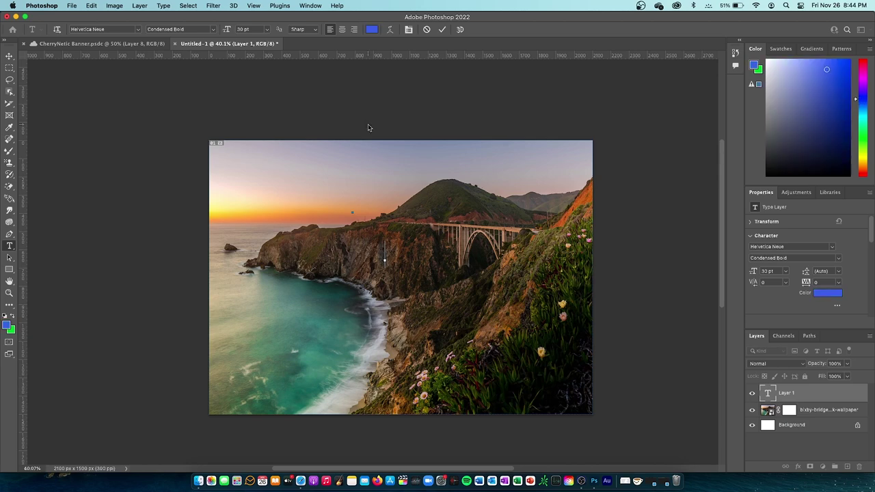
- Type the text, fixing mistyped letters, so it reads ALIGHT
{"action": "type", "text": "ASL"}
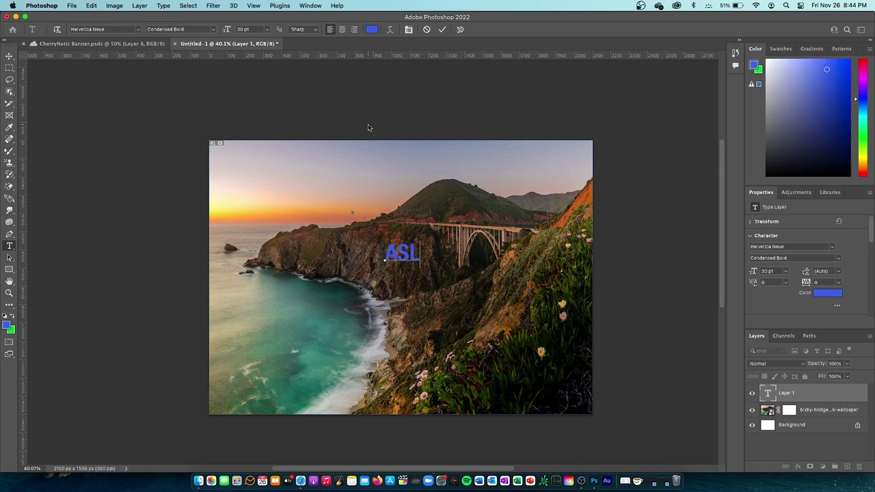
{"action": "key", "text": "BackSpace"}
{"action": "key", "text": "BackSpace"}
{"action": "type", "text": ":IGTHT"}
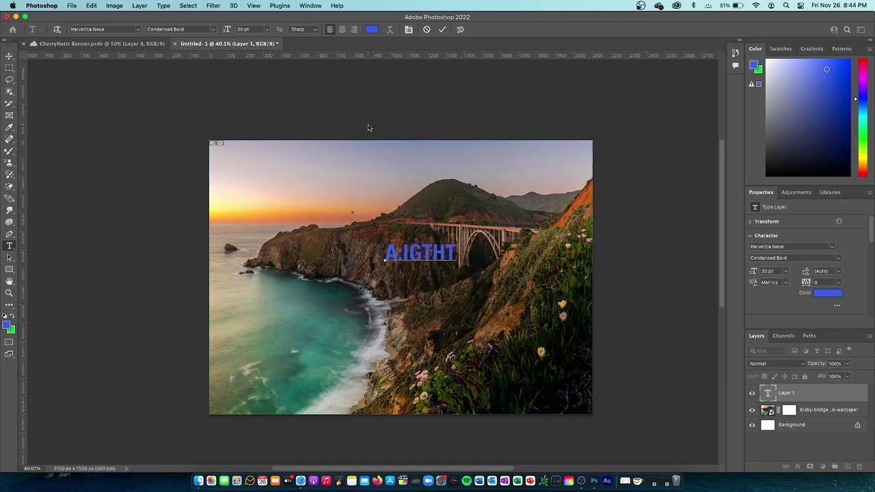
{"action": "key", "text": "BackSpace"}
{"action": "key", "text": "BackSpace"}
{"action": "key", "text": "BackSpace"}
{"action": "key", "text": "BackSpace"}
{"action": "key", "text": "BackSpace"}
{"action": "key", "text": "BackSpace"}
{"action": "type", "text": "L"}
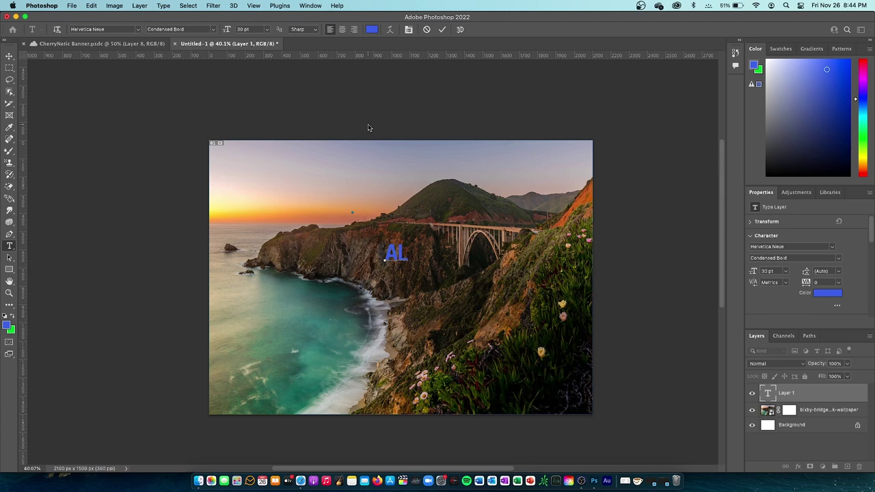
{"action": "type", "text": "IGHT"}
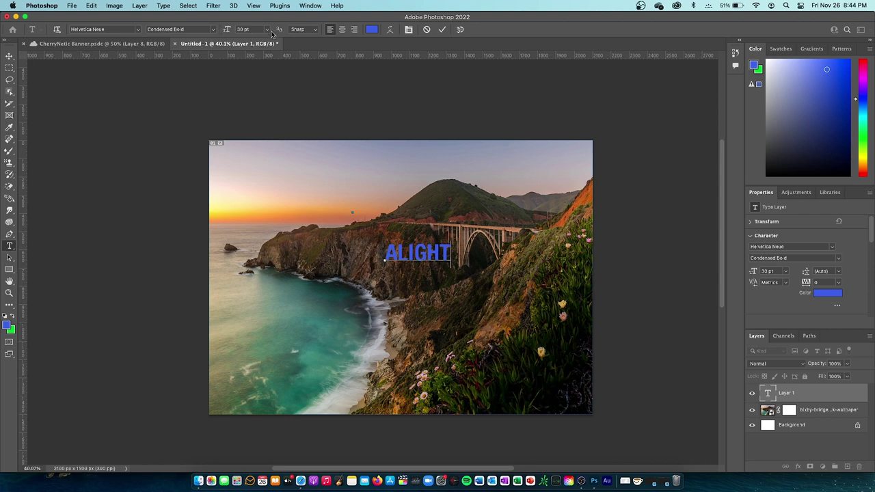
- Set the text anti-aliasing to Crisp and try the centre, right and left alignments
{"action": "left_click", "coordinate": [304, 30]}
{"action": "left_click", "coordinate": [311, 36]}
{"action": "left_click", "coordinate": [311, 29]}
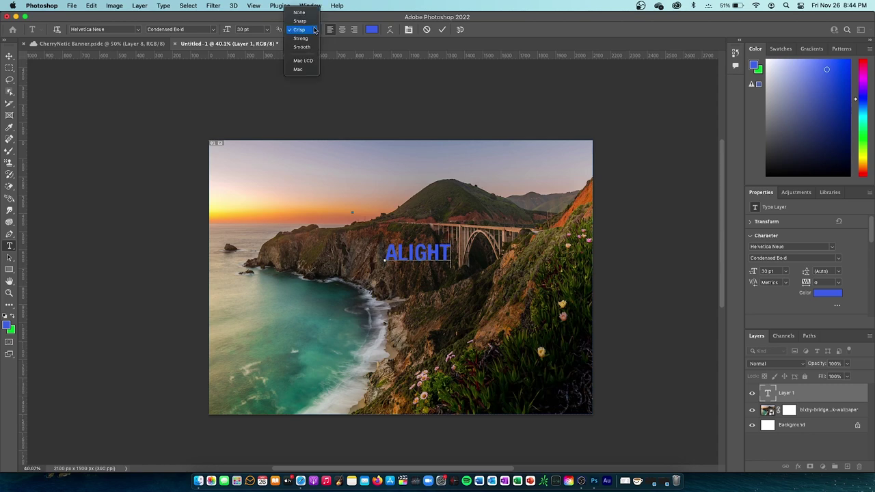
{"action": "left_click", "coordinate": [421, 79]}
{"action": "left_click", "coordinate": [342, 29]}
{"action": "left_click", "coordinate": [354, 30]}
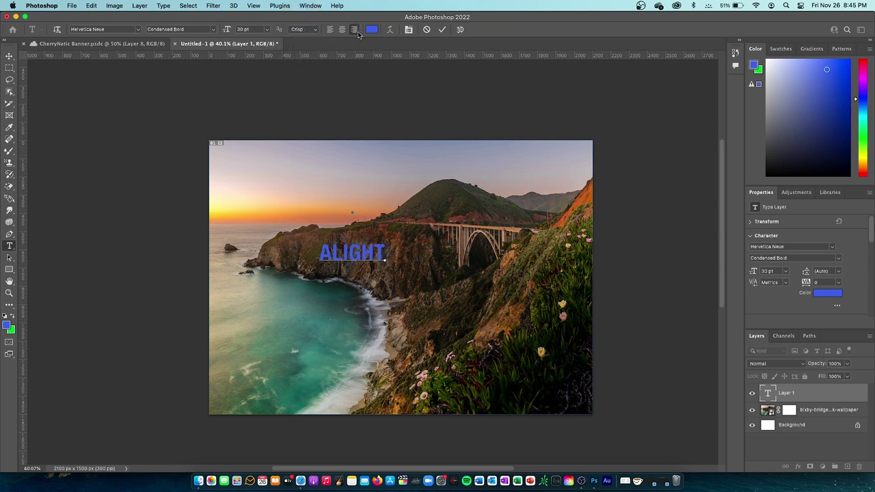
{"action": "left_click", "coordinate": [330, 29]}
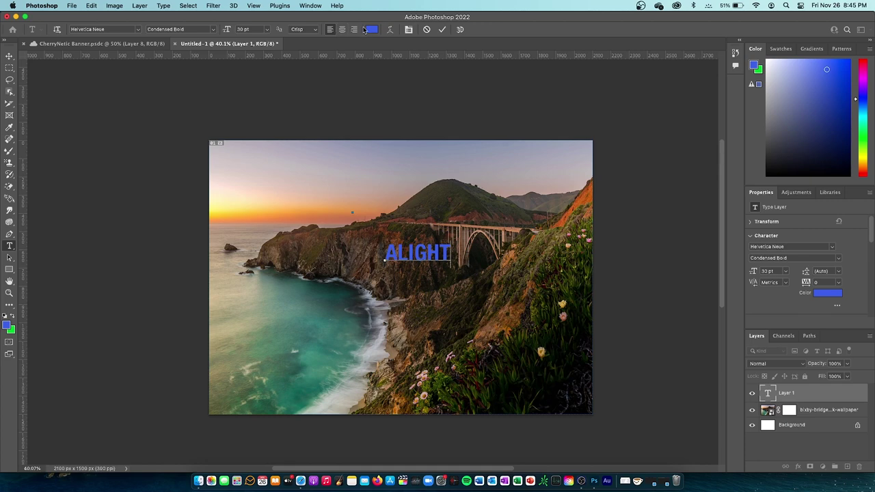
- Change the ALIGHT text colour to green and bring up the Warp Text style list
{"action": "left_click", "coordinate": [365, 29]}
{"action": "left_click_drag", "start_coordinate": [468, 152], "coordinate": [473, 148]}
{"action": "left_click", "coordinate": [625, 121]}
{"action": "left_click", "coordinate": [389, 31]}
{"action": "left_click", "coordinate": [409, 201]}
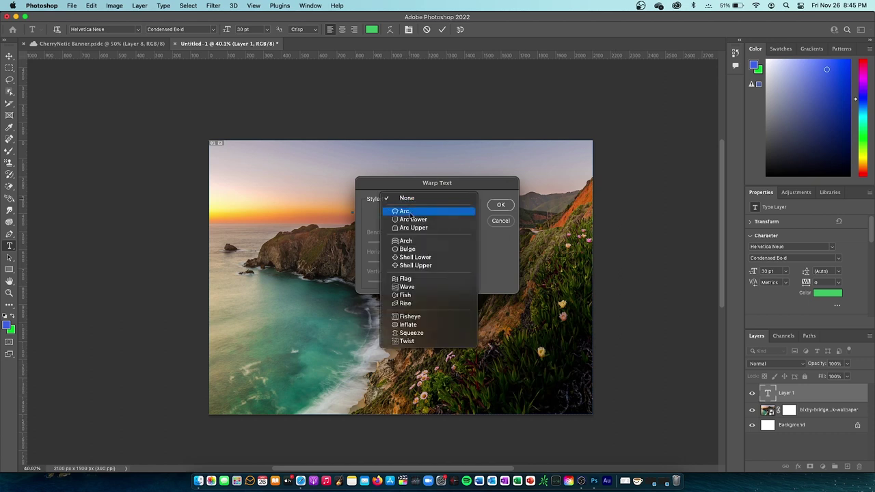
- Apply an Arc warp with slightly more bend and move the arched text higher
{"action": "left_click", "coordinate": [411, 212]}
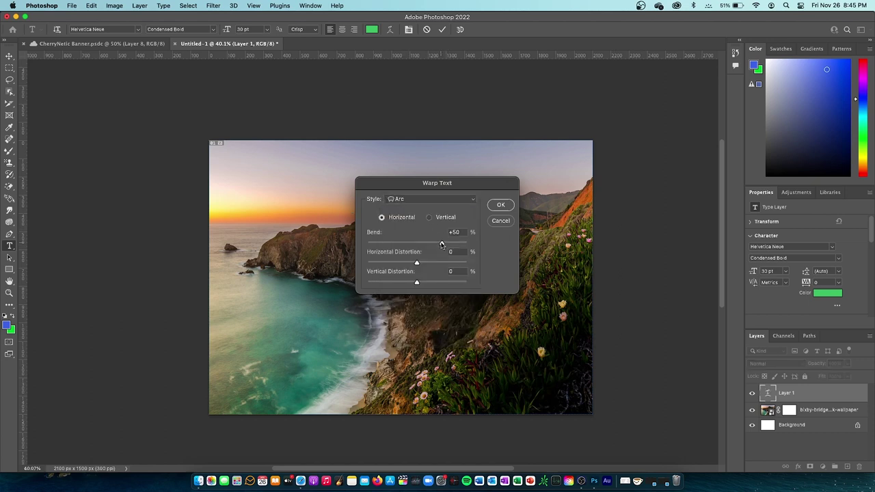
{"action": "left_click_drag", "start_coordinate": [441, 242], "coordinate": [414, 285]}
{"action": "left_click", "coordinate": [500, 204]}
{"action": "left_click", "coordinate": [9, 55]}
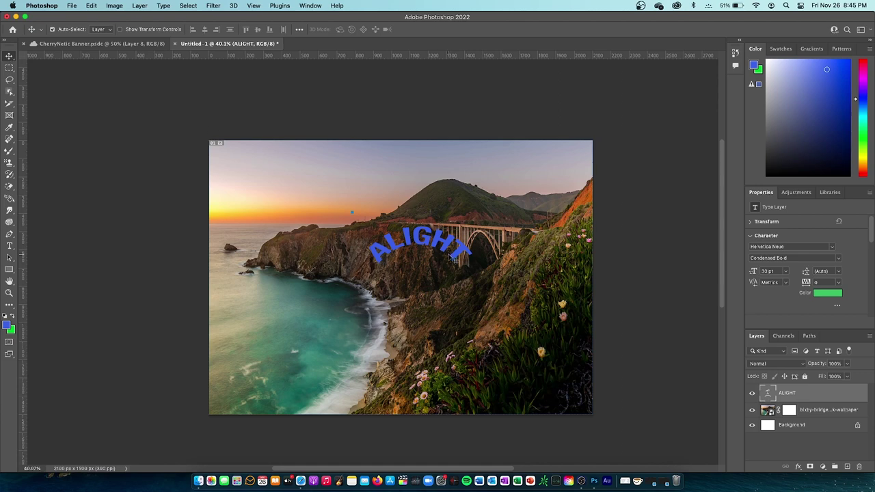
{"action": "mouse_move", "coordinate": [438, 240]}
{"action": "left_mouse_down"}
{"action": "mouse_move", "coordinate": [411, 156]}
{"action": "mouse_move", "coordinate": [433, 241]}
{"action": "left_mouse_up"}
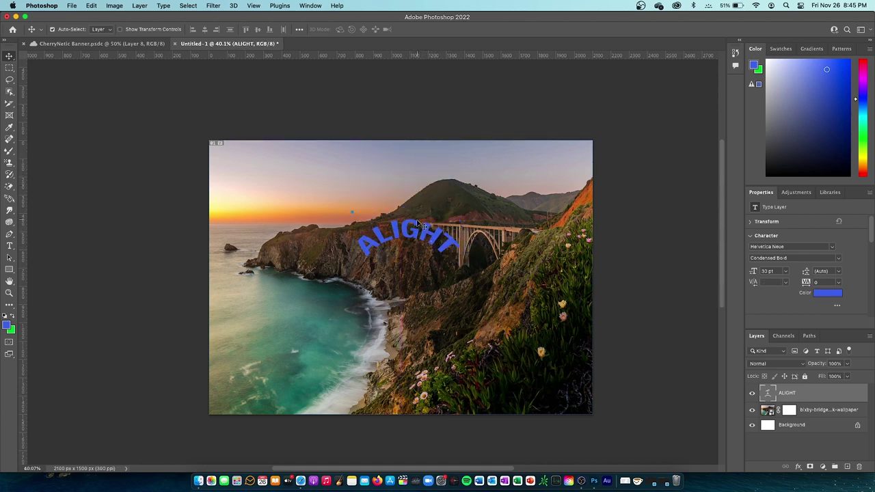
{"action": "key", "text": "super+t"}
{"action": "left_click", "coordinate": [438, 191]}
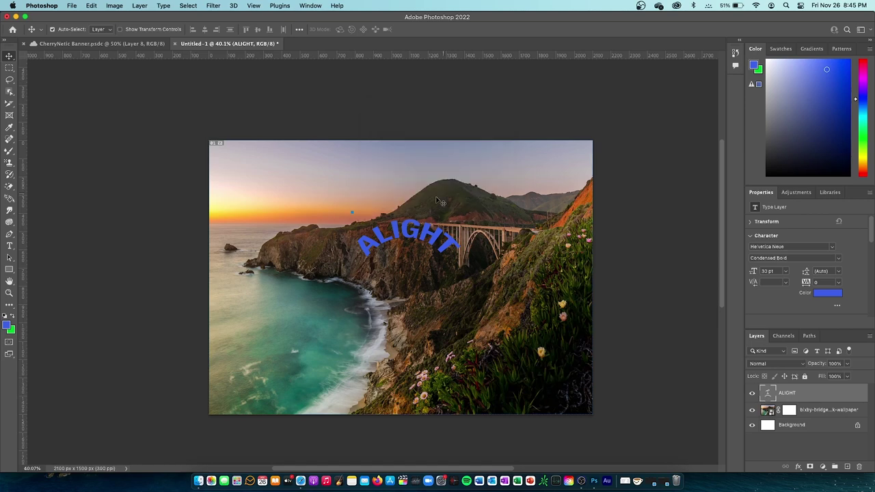
- Re-edit the ALIGHT text, check its character settings, and choose to make it 3D
{"action": "double_click", "coordinate": [415, 236]}
{"action": "left_click", "coordinate": [409, 30]}
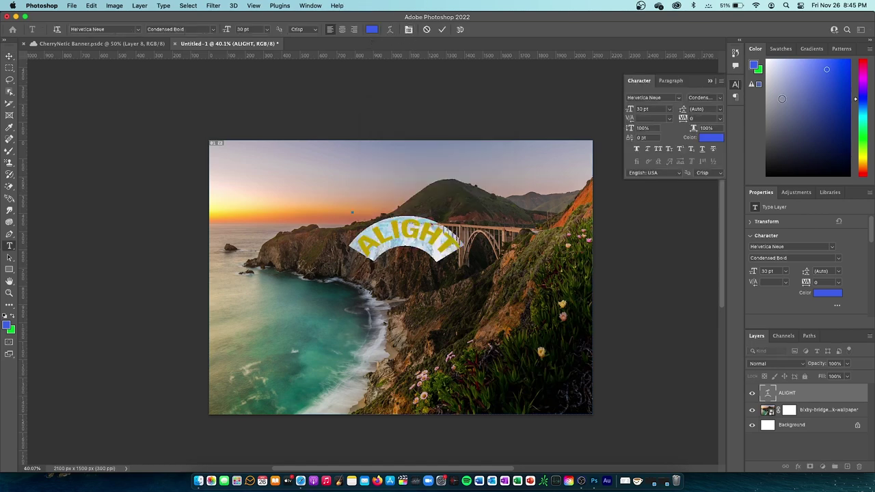
{"action": "left_click", "coordinate": [409, 29]}
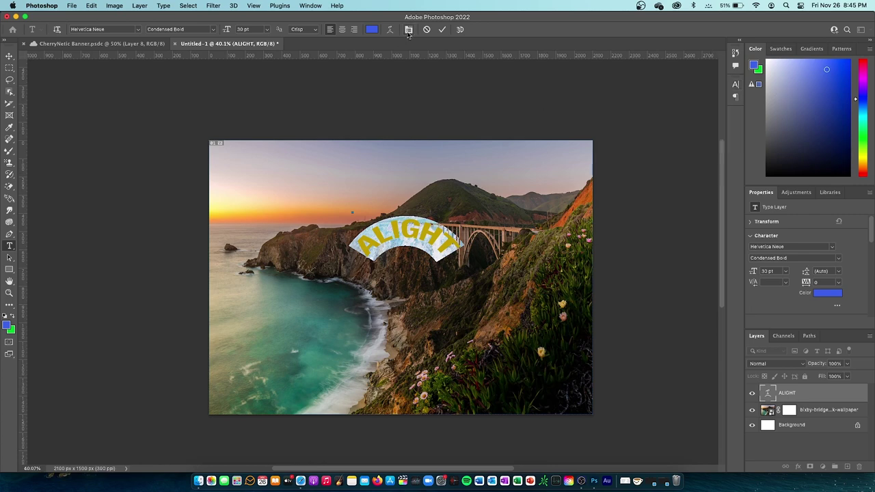
{"action": "key", "text": "Escape"}
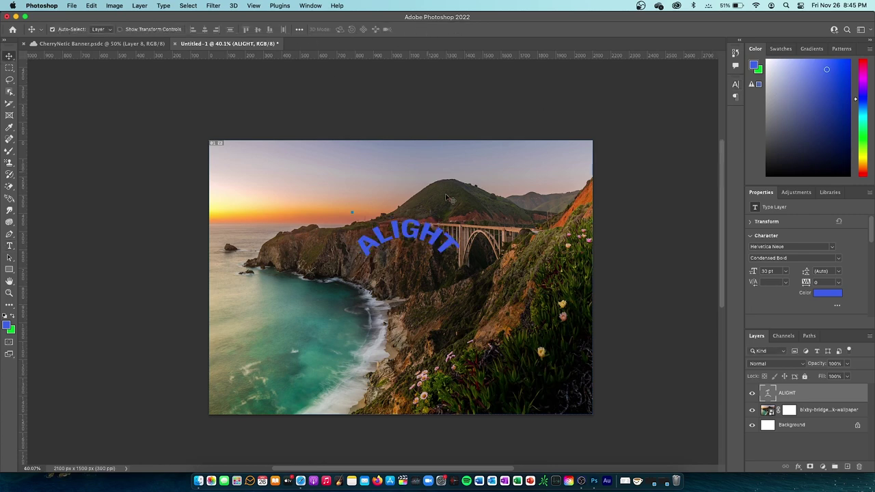
{"action": "left_click", "coordinate": [418, 225]}
{"action": "double_click", "coordinate": [419, 225]}
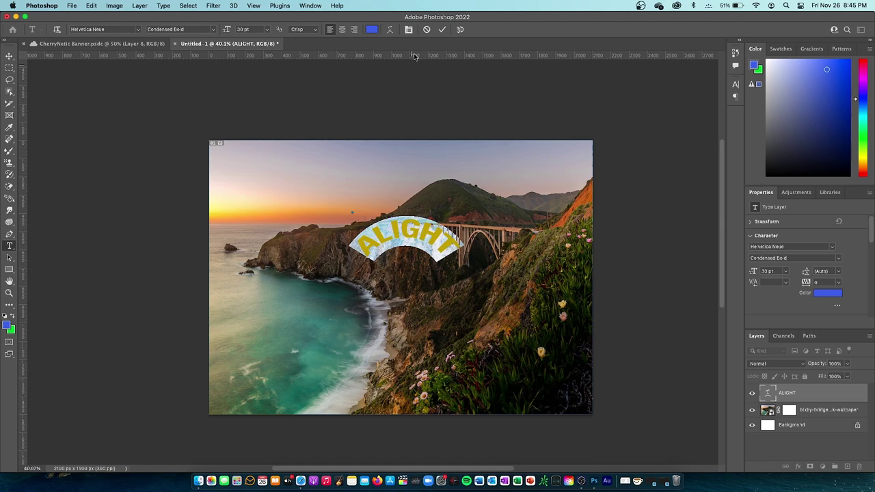
{"action": "left_click", "coordinate": [460, 29]}
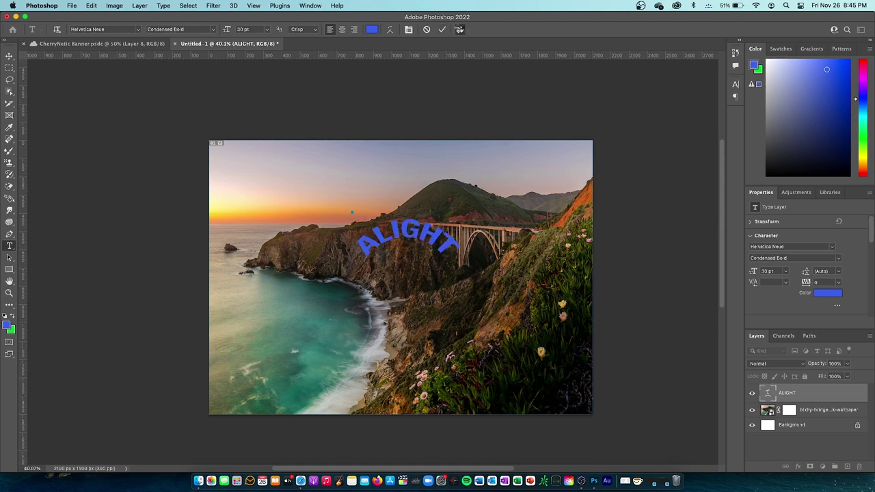
- Accept creating the 3D layer and 3D workspace, then dismiss the discontinuation notice
{"action": "left_click", "coordinate": [469, 180]}
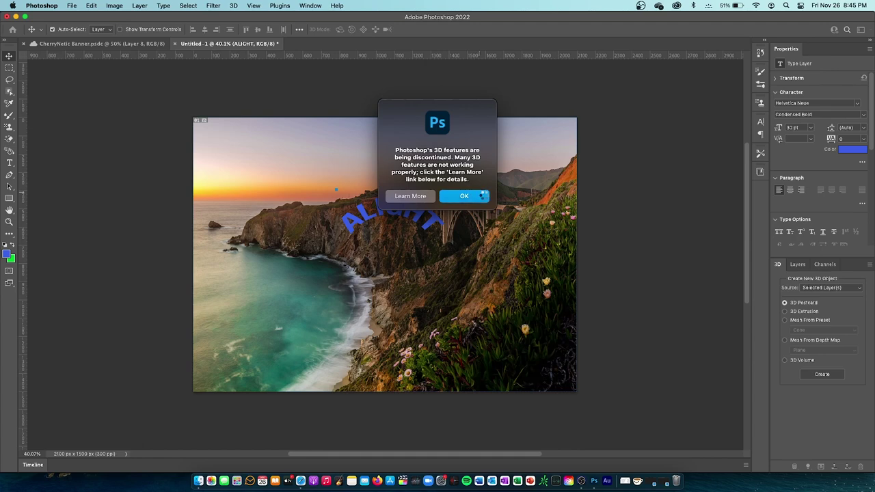
{"action": "left_click", "coordinate": [480, 195]}
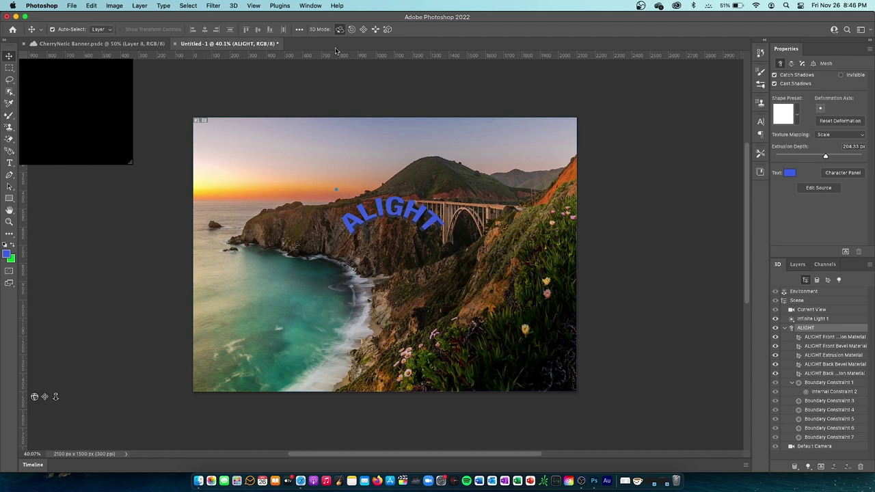
- Undo the 3D extrusion, reset the 3D workspace layout and hide the 3D panel
{"action": "key", "text": "super+z"}
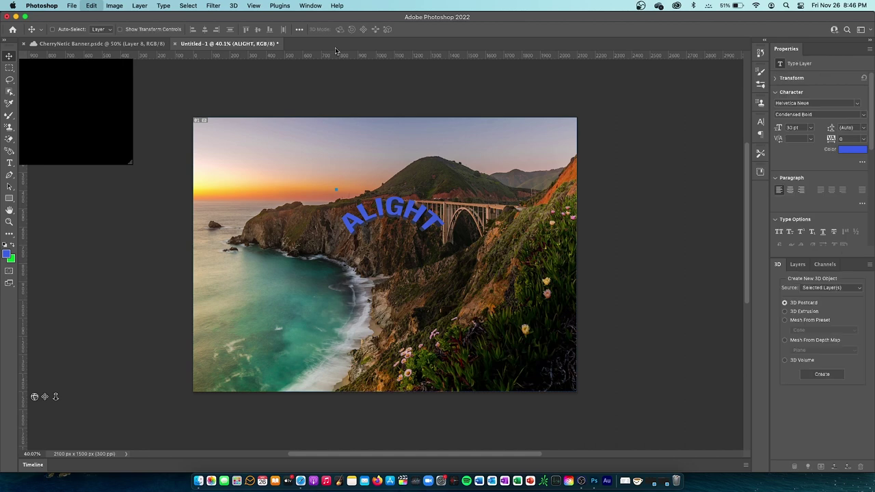
{"action": "key", "text": "super+z"}
{"action": "key", "text": "super+z"}
{"action": "key", "text": "super+z"}
{"action": "key", "text": "super+z"}
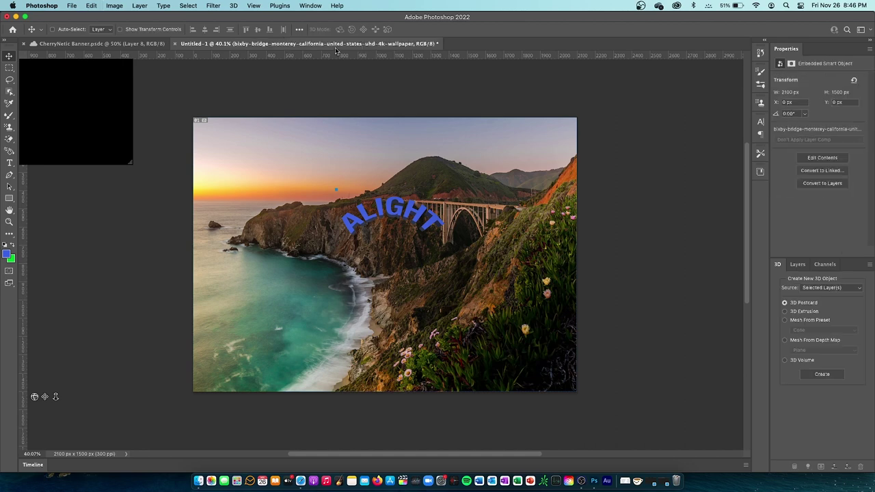
{"action": "key", "text": "super+z"}
{"action": "key", "text": "super+z"}
{"action": "key", "text": "super+z"}
{"action": "left_click", "coordinate": [311, 6]}
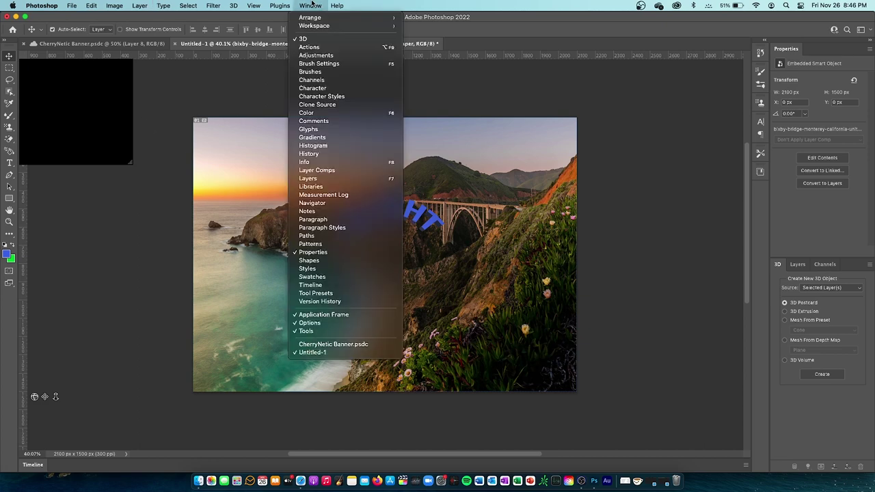
{"action": "mouse_move", "coordinate": [323, 26]}
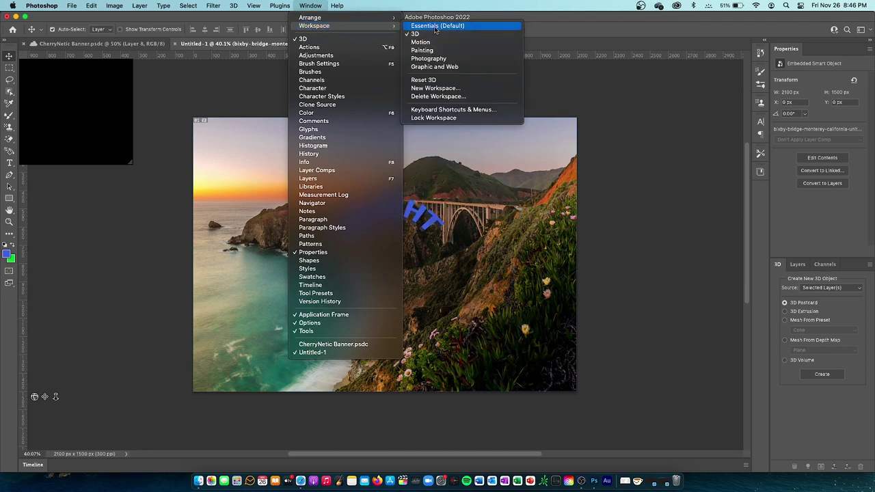
{"action": "left_click", "coordinate": [432, 81]}
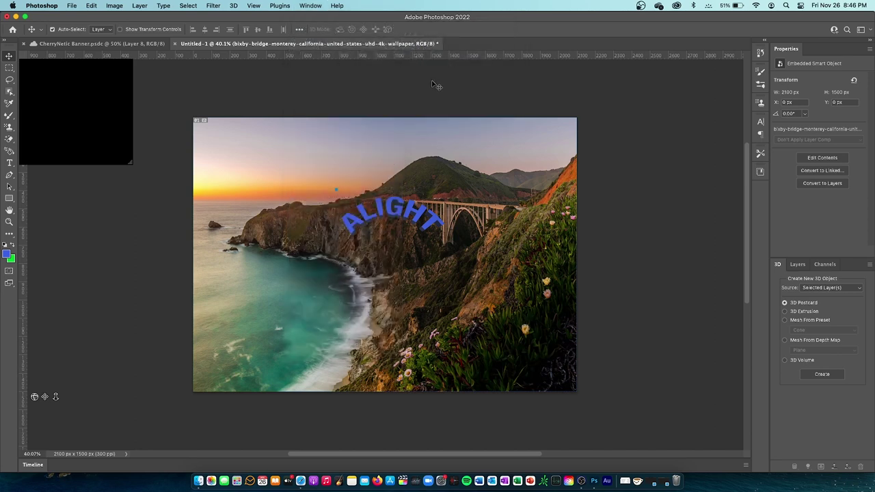
{"action": "left_click", "coordinate": [311, 7]}
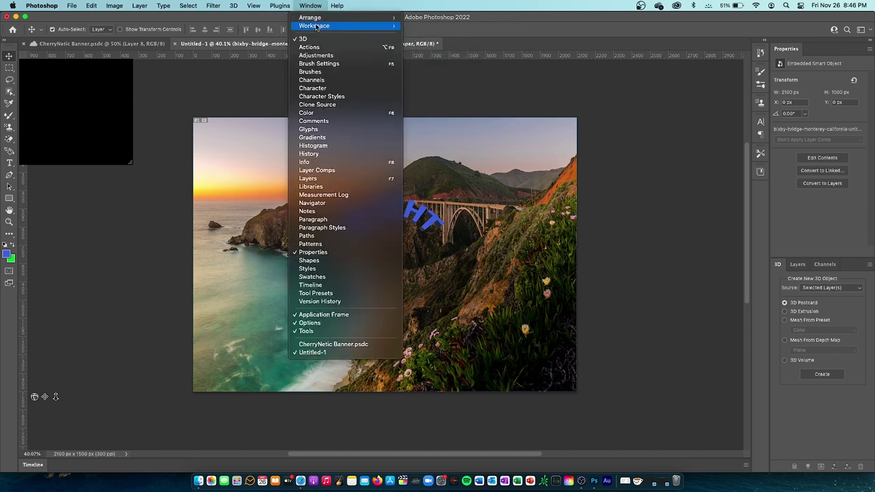
{"action": "left_click", "coordinate": [318, 39]}
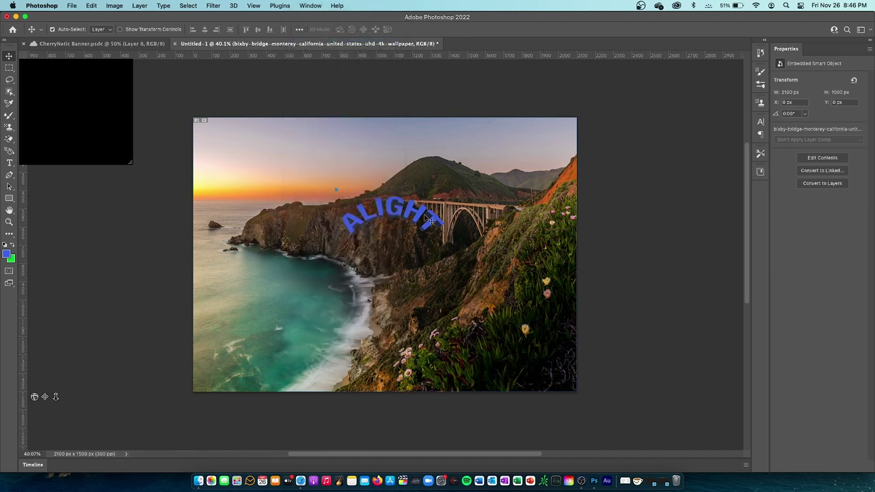
{"action": "left_click_drag", "start_coordinate": [58, 113], "coordinate": [92, 127]}
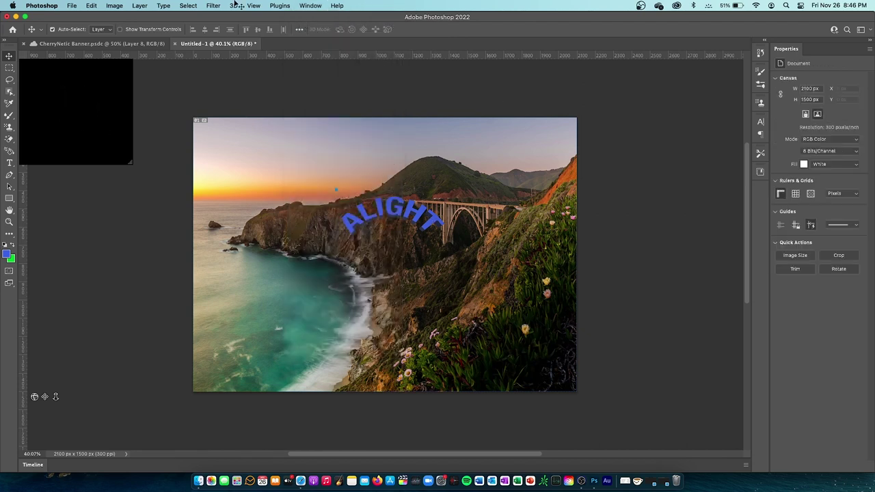
- Switch to the 3D workspace, then restore the default Essentials workspace
{"action": "left_click", "coordinate": [310, 5]}
{"action": "mouse_move", "coordinate": [322, 29]}
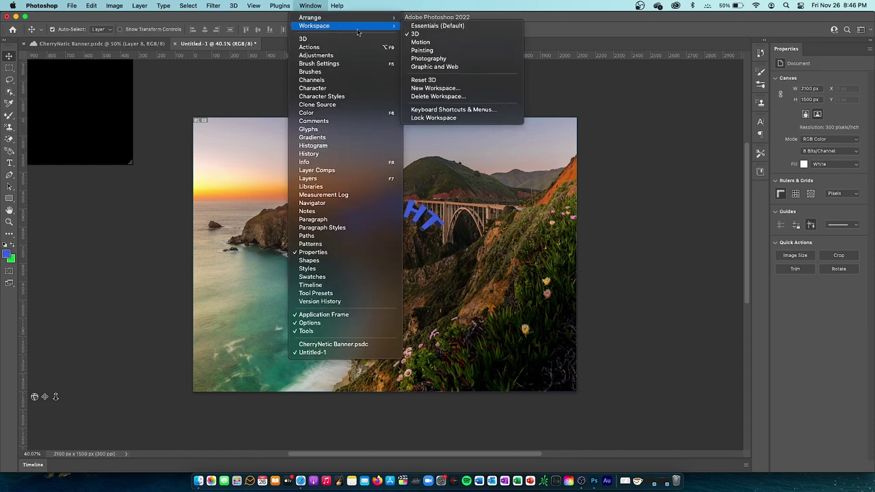
{"action": "left_click", "coordinate": [415, 34]}
{"action": "left_click", "coordinate": [305, 5]}
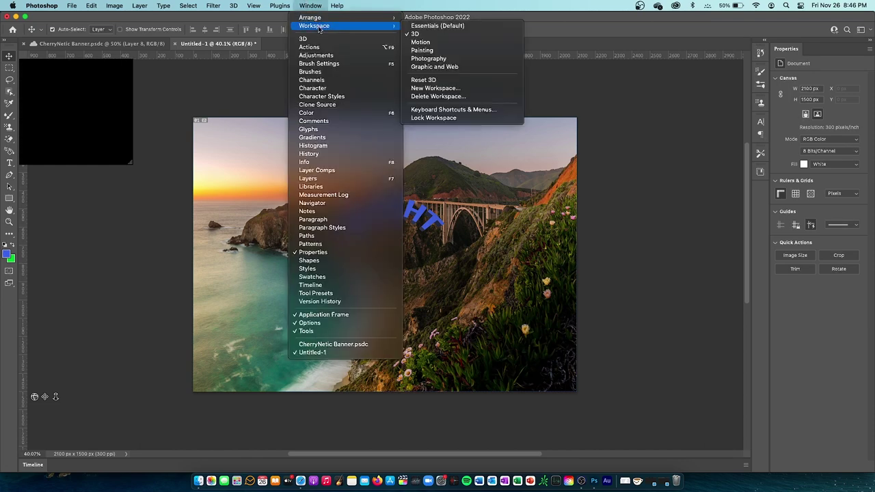
{"action": "left_click", "coordinate": [413, 27]}
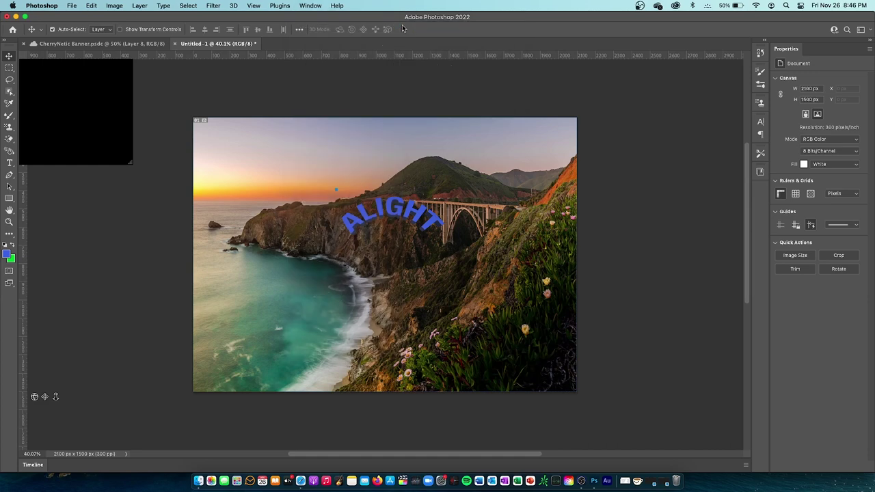
- Keep the pasteboard surround at its default dark gray and select the Path Selection tool
{"action": "right_click", "coordinate": [92, 104]}
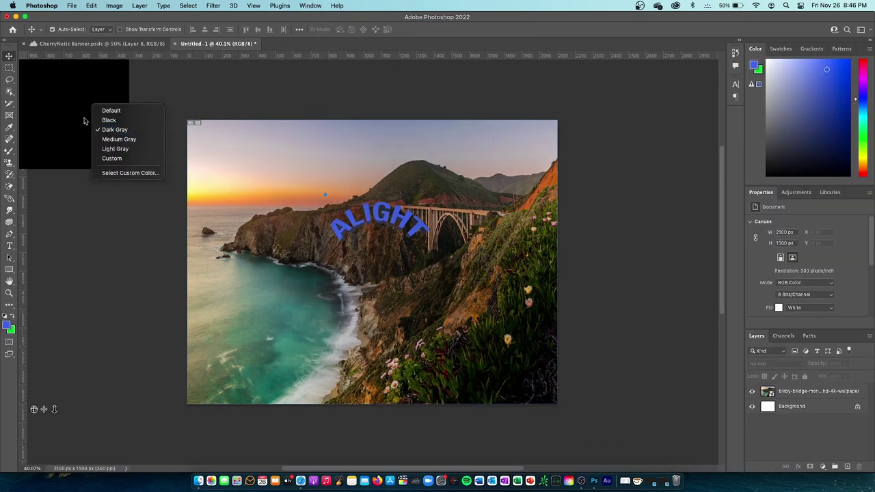
{"action": "left_click", "coordinate": [107, 111]}
{"action": "right_click", "coordinate": [107, 113]}
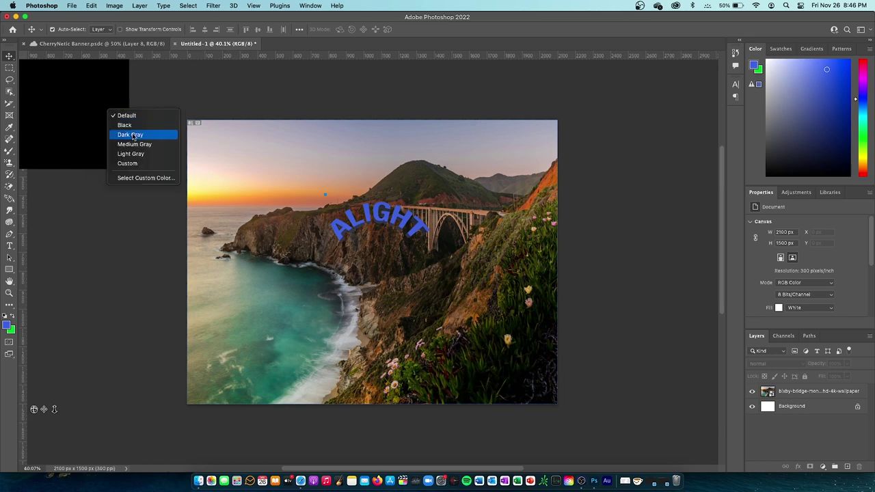
{"action": "left_click", "coordinate": [65, 110]}
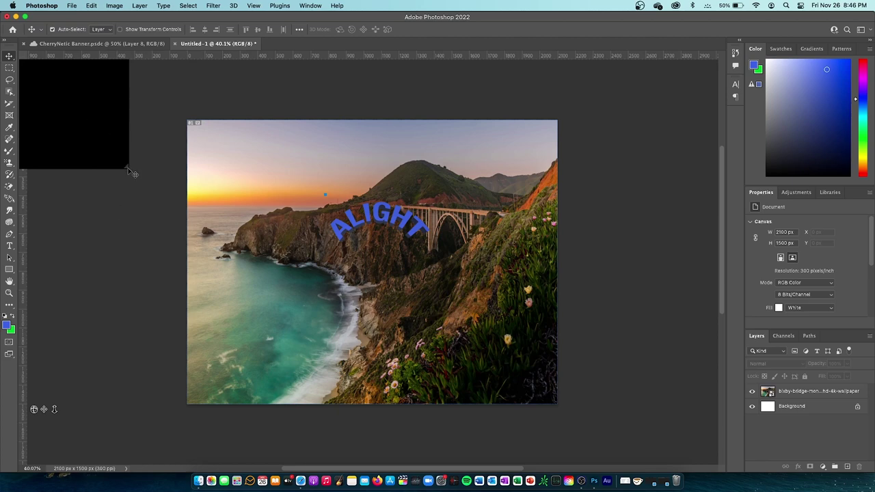
{"action": "left_click", "coordinate": [10, 257]}
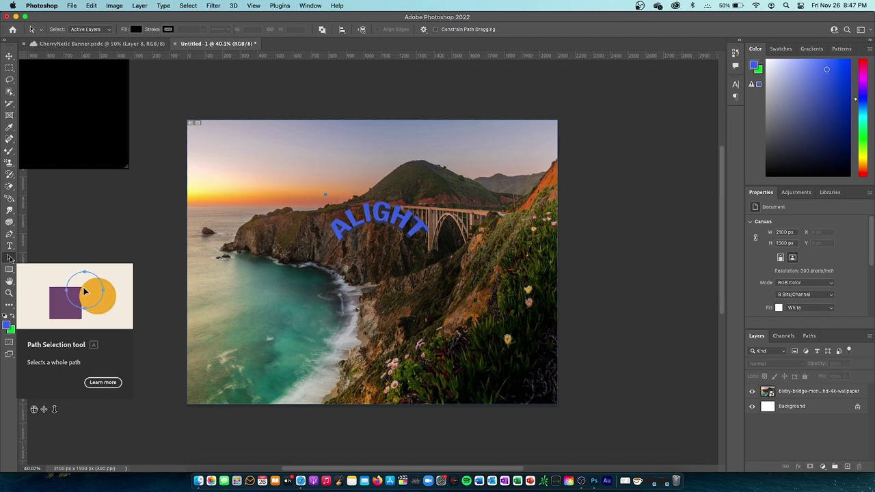
- Draw a trial 629 by 192 px rectangle near the top-left with the Rectangle tool
{"action": "left_click", "coordinate": [9, 258]}
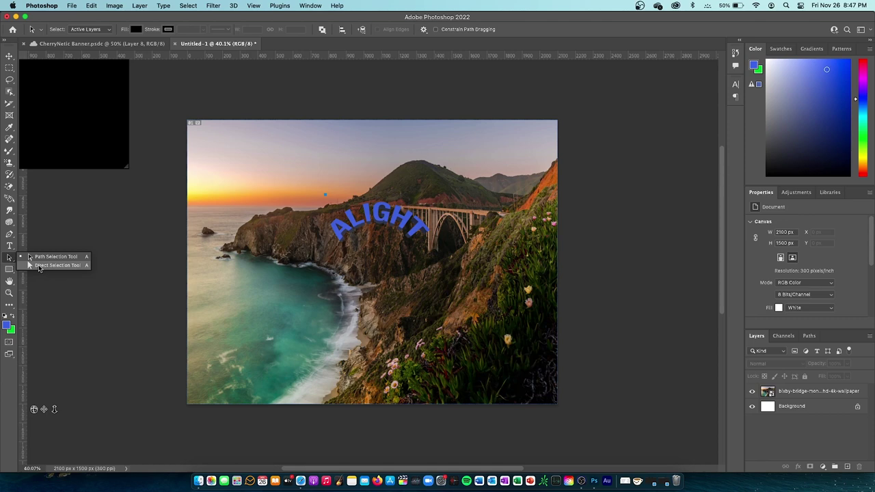
{"action": "left_click", "coordinate": [29, 256]}
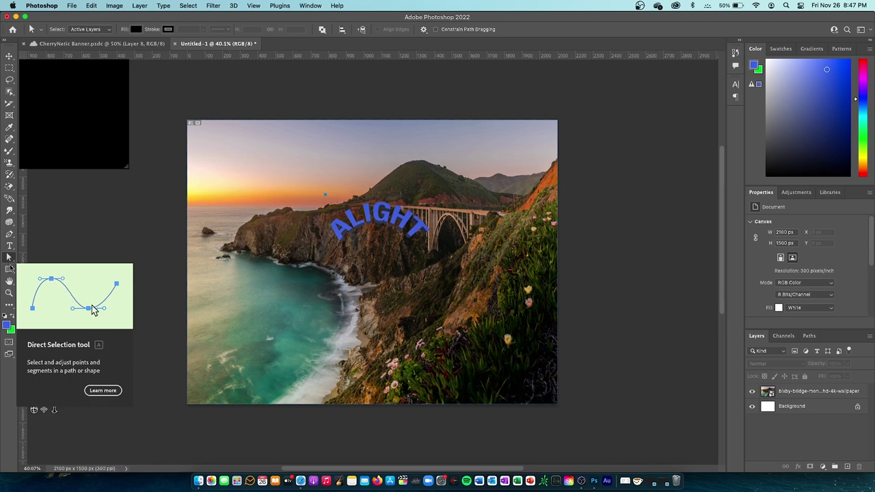
{"action": "left_click", "coordinate": [9, 269]}
{"action": "right_click", "coordinate": [10, 269]}
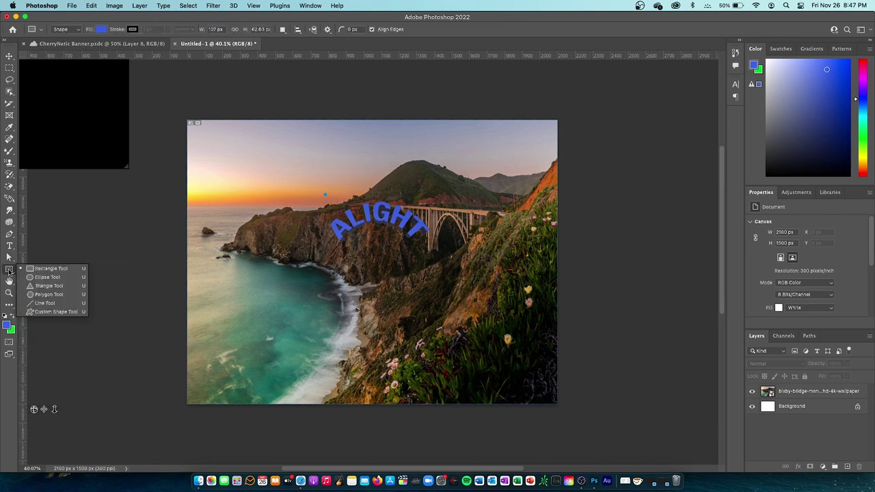
{"action": "left_click", "coordinate": [33, 268]}
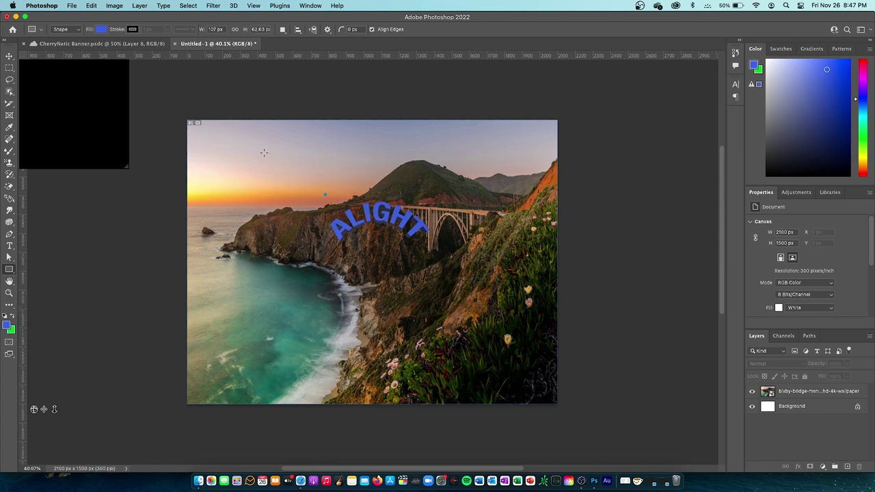
{"action": "left_click_drag", "start_coordinate": [246, 151], "coordinate": [359, 182]}
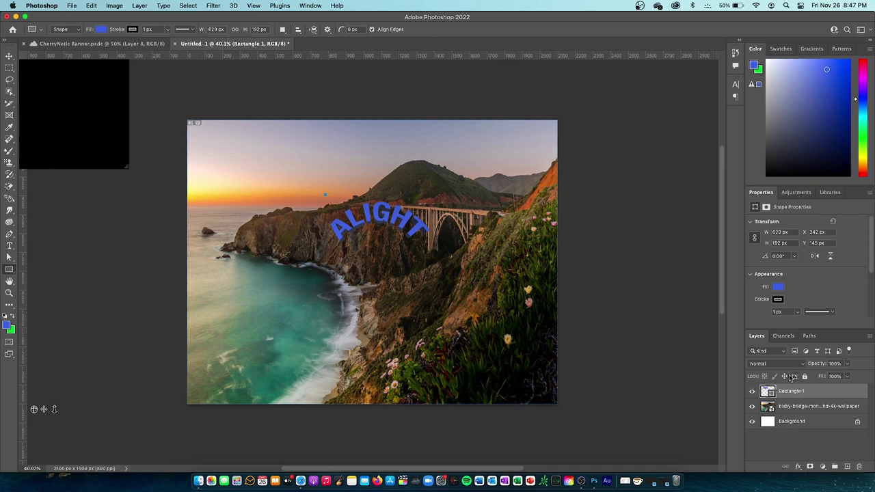
- Remove the trial rectangle and unlock the Background into an editable Layer 0
{"action": "key", "text": "BackSpace"}
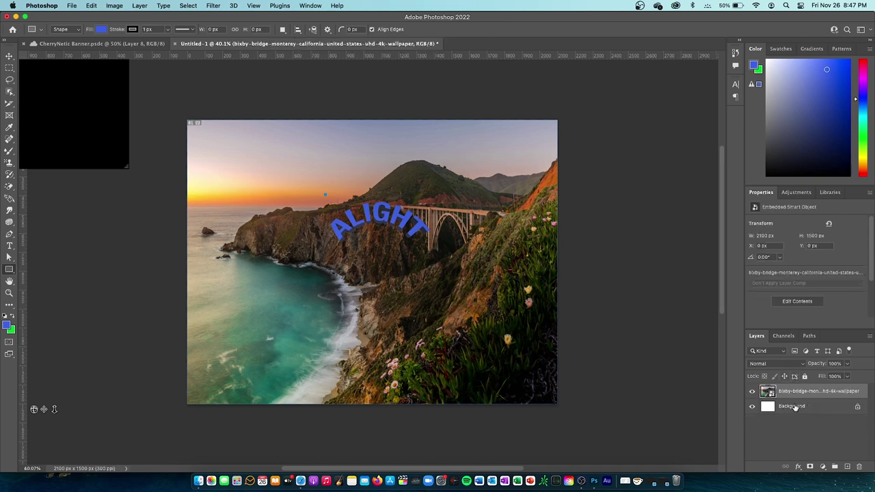
{"action": "left_click", "coordinate": [793, 409]}
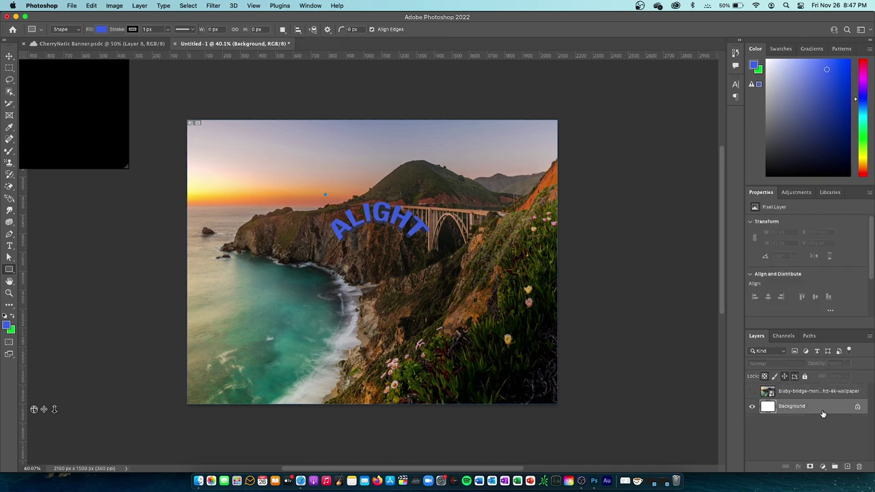
{"action": "left_click", "coordinate": [856, 408]}
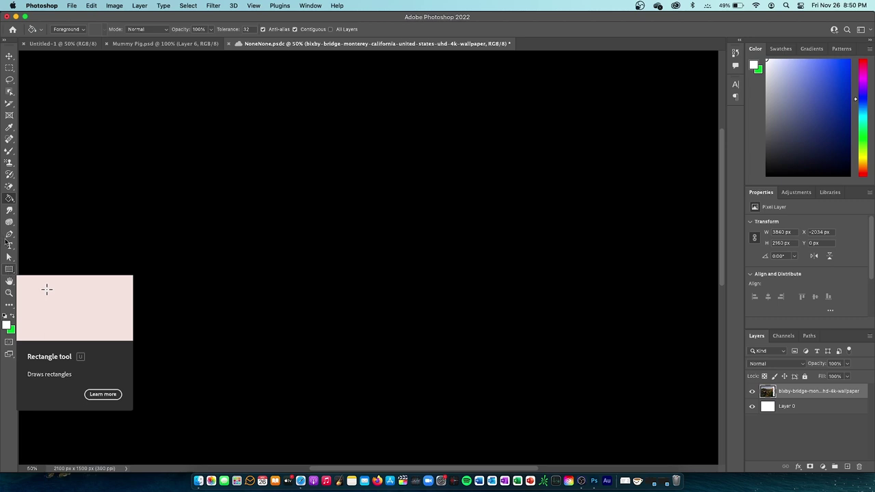
- Select the Hand tool and swap colours twice, leaving white foreground over green background
{"action": "left_click", "coordinate": [9, 270]}
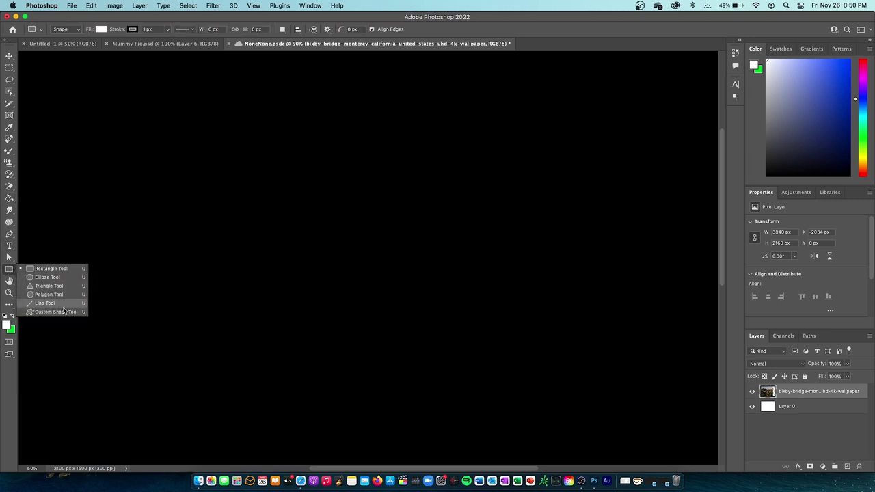
{"action": "left_click", "coordinate": [9, 281]}
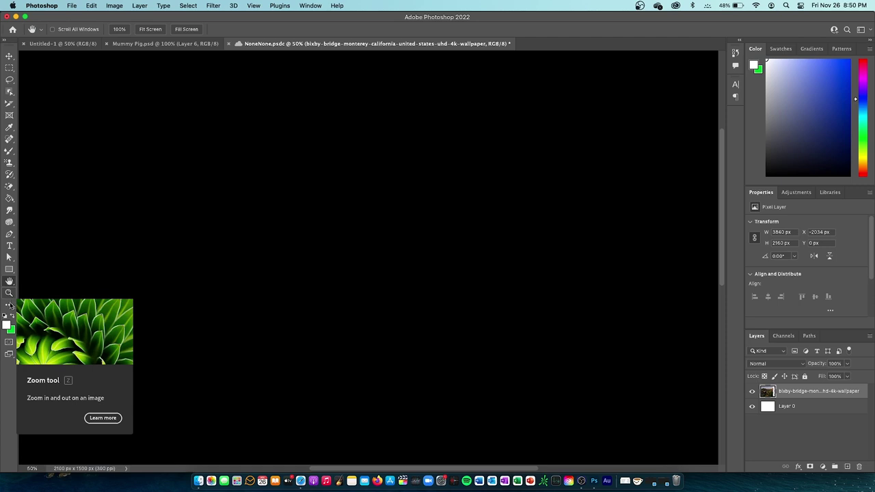
{"action": "left_click", "coordinate": [11, 305]}
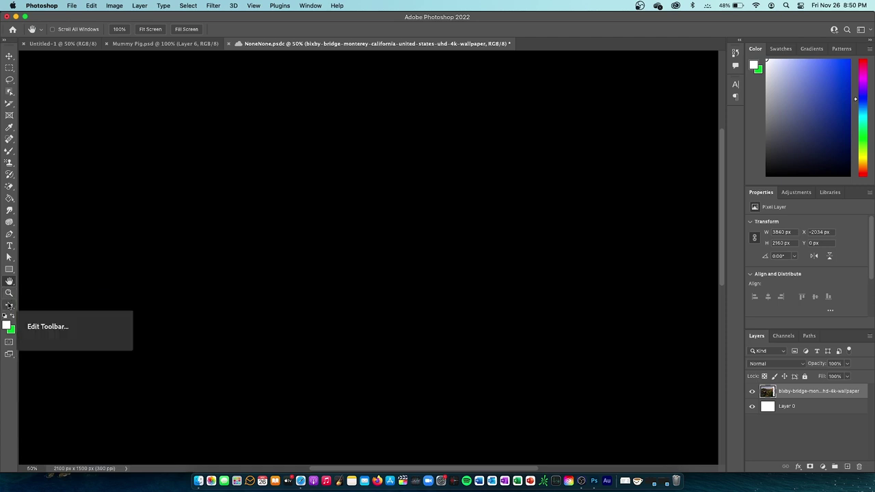
{"action": "left_click", "coordinate": [68, 110]}
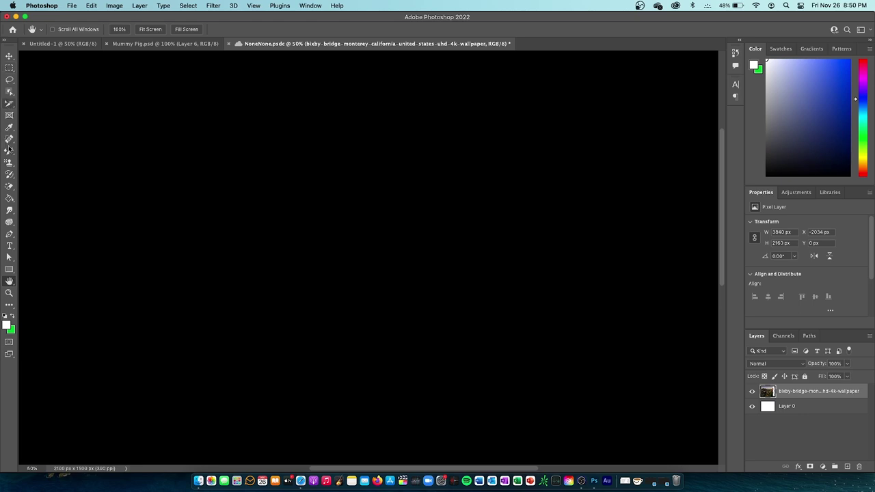
{"action": "left_click", "coordinate": [13, 317]}
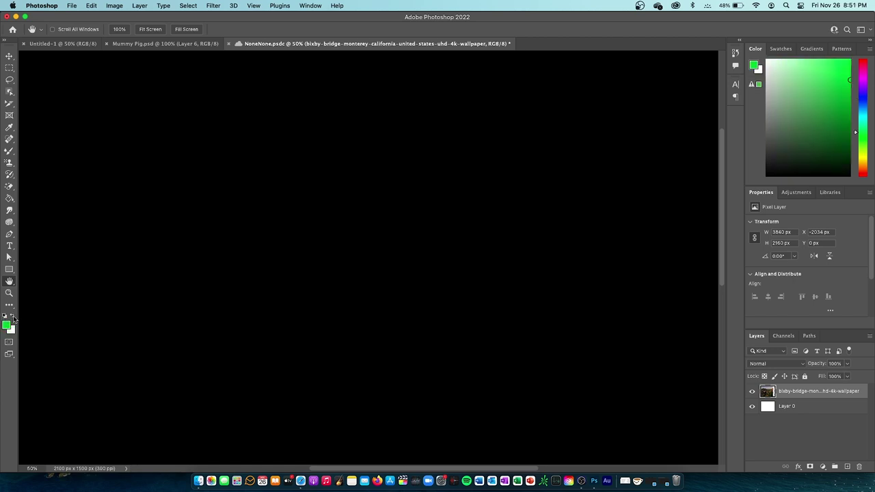
{"action": "left_click", "coordinate": [13, 317]}
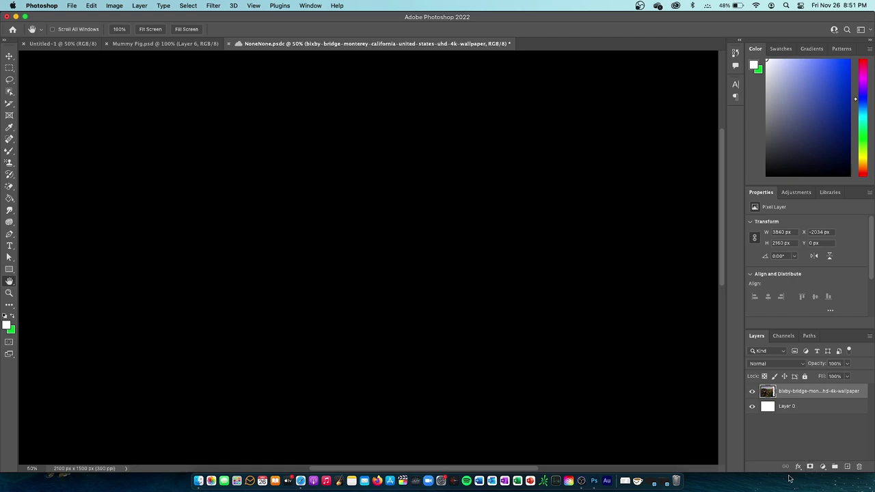
- Preview Full Screen mode, return to Standard Screen with Esc, and show Layer 0
{"action": "left_click", "coordinate": [9, 355]}
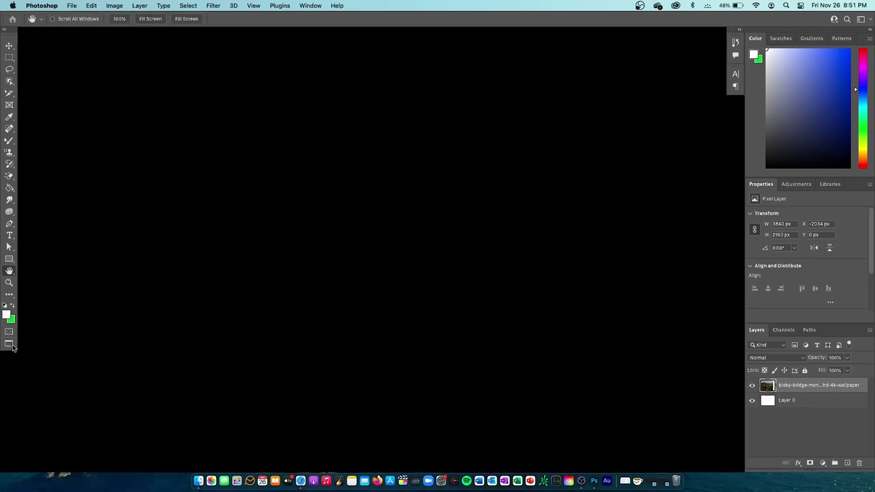
{"action": "left_click", "coordinate": [9, 345]}
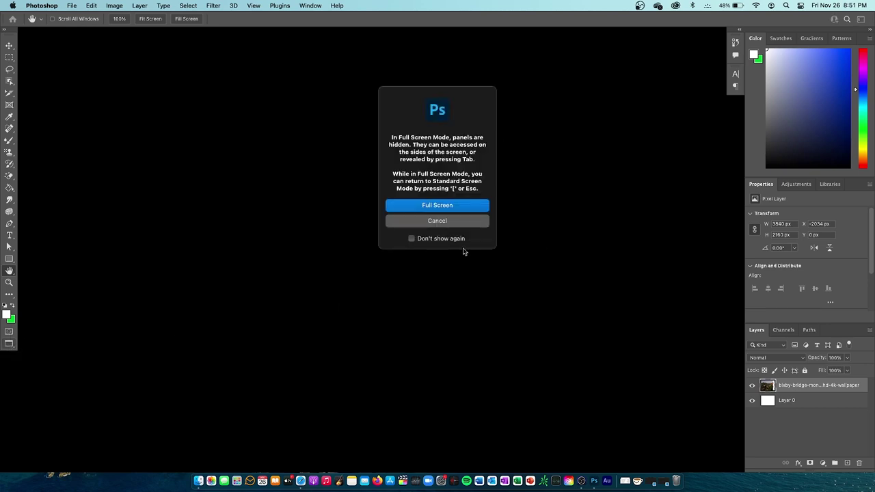
{"action": "left_click", "coordinate": [440, 204]}
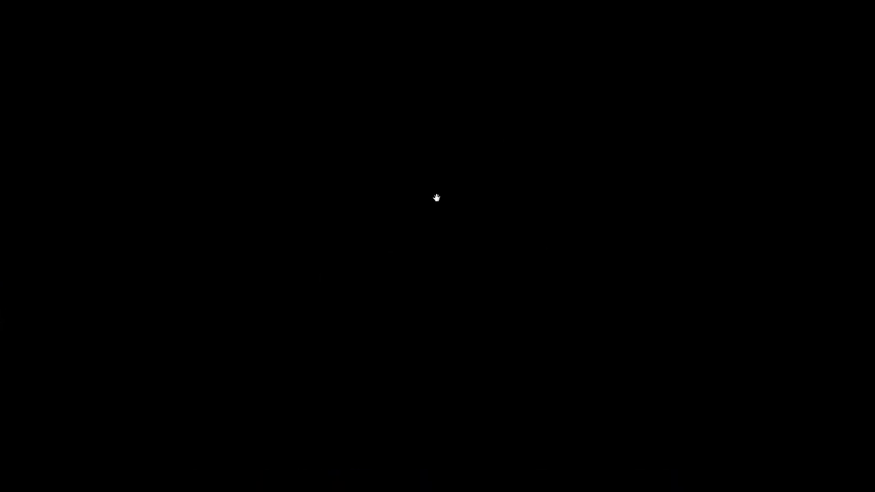
{"action": "key", "text": "Escape"}
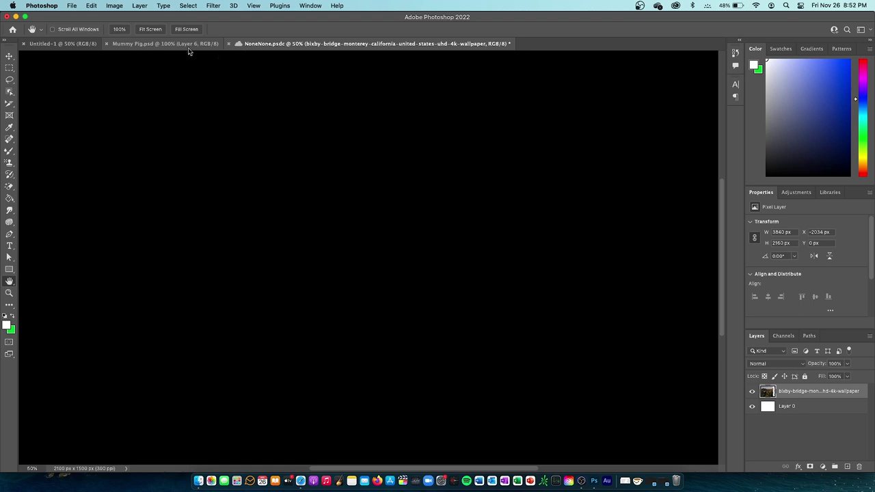
{"action": "left_click", "coordinate": [752, 406]}
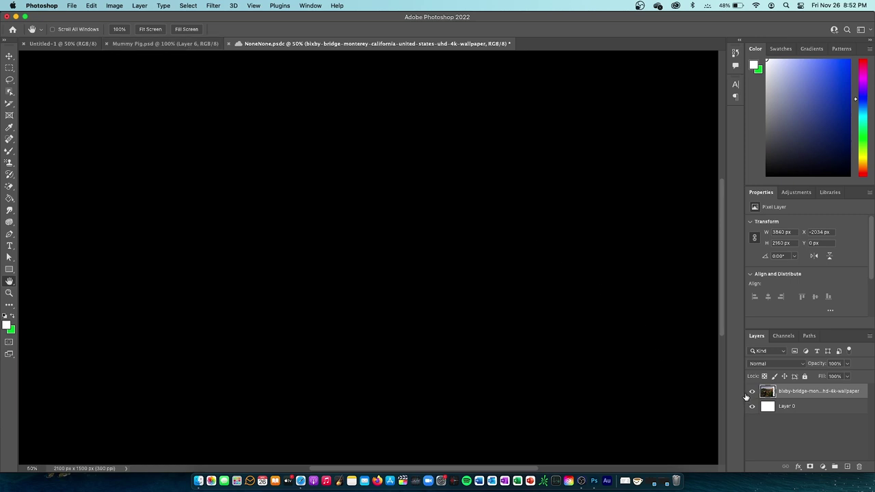